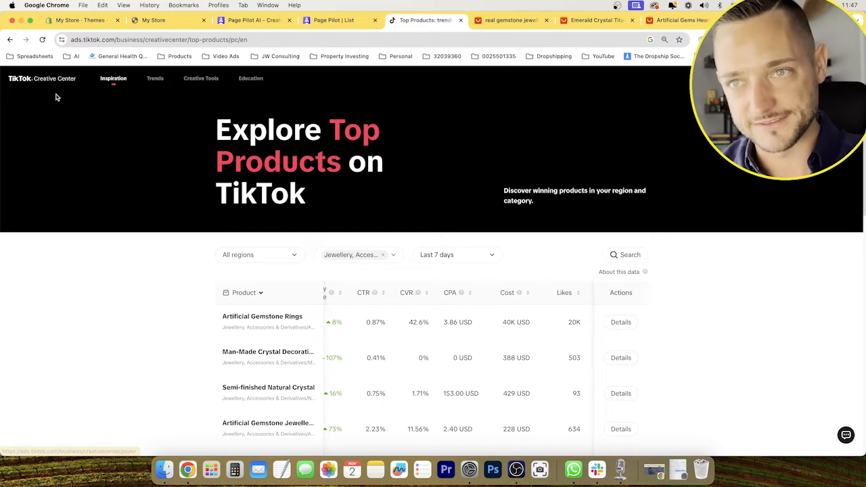
Review the top Jewellery, Accessories & Derivatives products for the last 7 days, focusing on their popularity.
{"action": "mouse_move", "coordinate": [113, 78]}
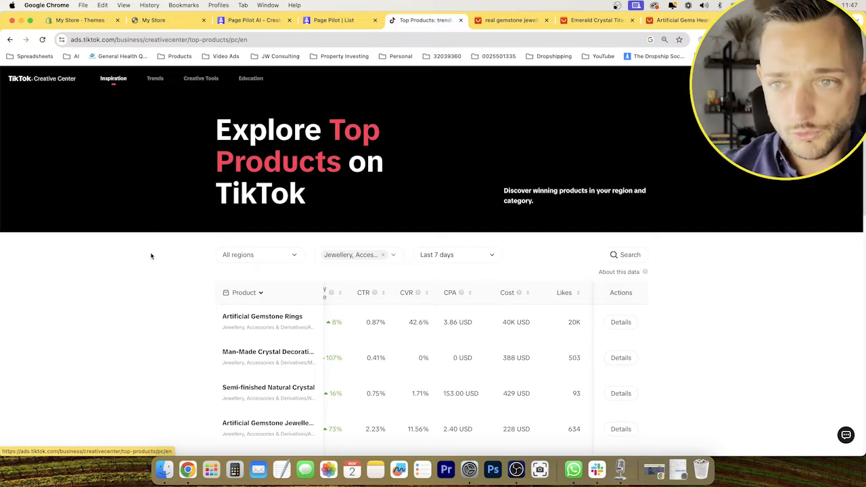
{"action": "scroll", "coordinate": [151, 259], "scroll_direction": "down", "scroll_amount": 3}
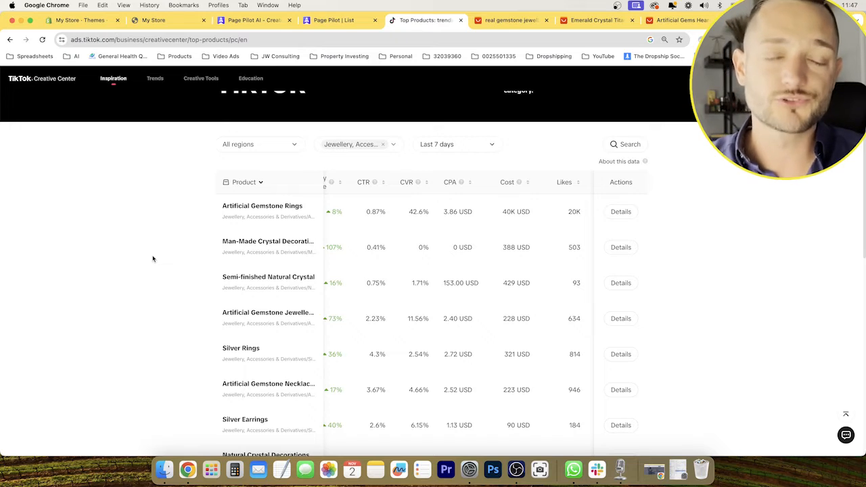
{"action": "scroll", "coordinate": [152, 259], "scroll_direction": "up", "scroll_amount": 1}
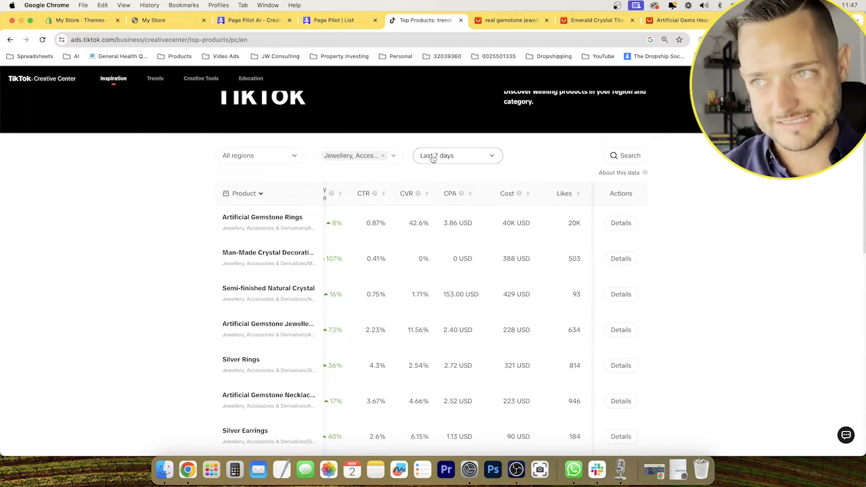
{"action": "scroll", "coordinate": [435, 270], "scroll_direction": "left", "scroll_amount": 4}
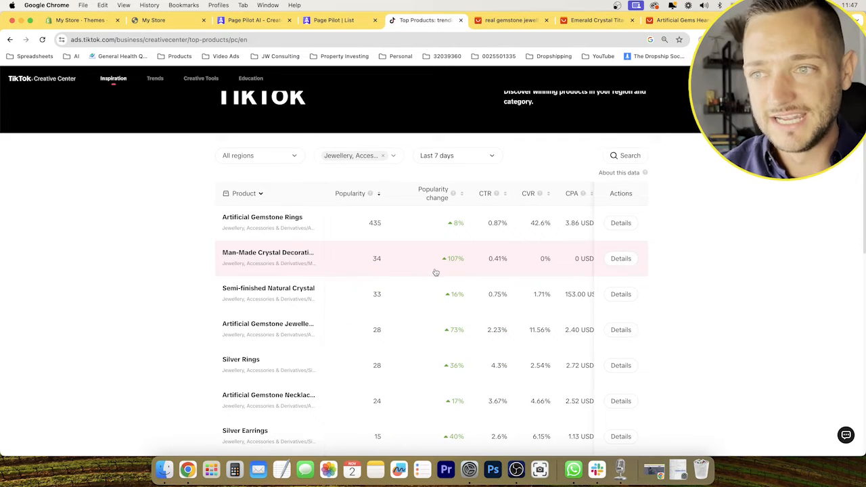
{"action": "scroll", "coordinate": [434, 271], "scroll_direction": "up", "scroll_amount": 3}
{"action": "scroll", "coordinate": [828, 311], "scroll_direction": "down", "scroll_amount": 2}
{"action": "scroll", "coordinate": [828, 311], "scroll_direction": "down", "scroll_amount": 3}
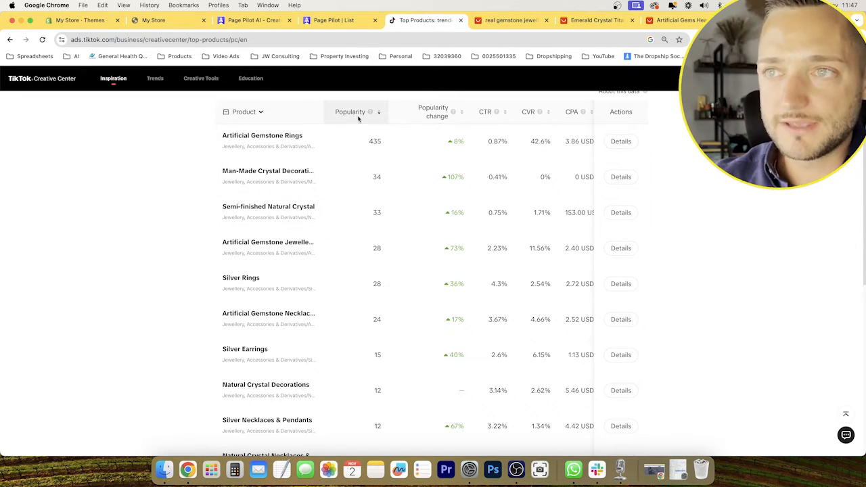
{"action": "mouse_move", "coordinate": [368, 114]}
{"action": "scroll", "coordinate": [369, 114], "scroll_direction": "up", "scroll_amount": 1}
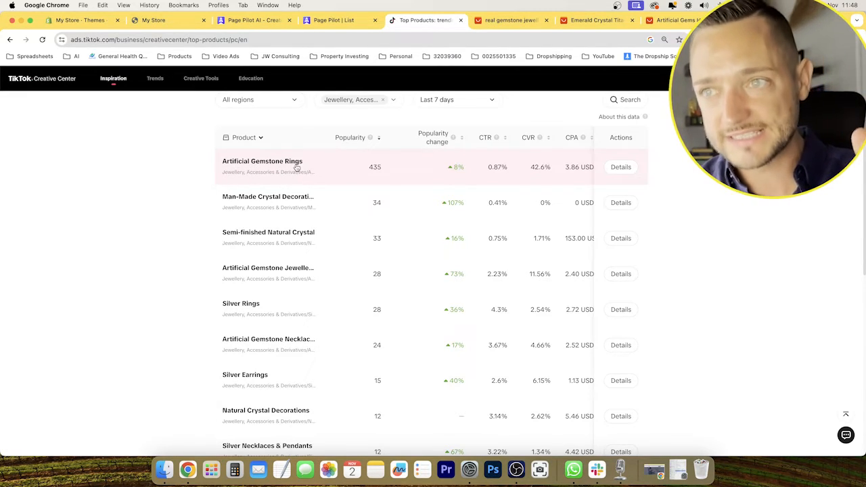
Examine the Artificial Gemstone Rings metrics, including popularity change, CTR, CVR, CPA, cost and likes, and read the CVR definition.
{"action": "scroll", "coordinate": [350, 170], "scroll_direction": "right", "scroll_amount": 2}
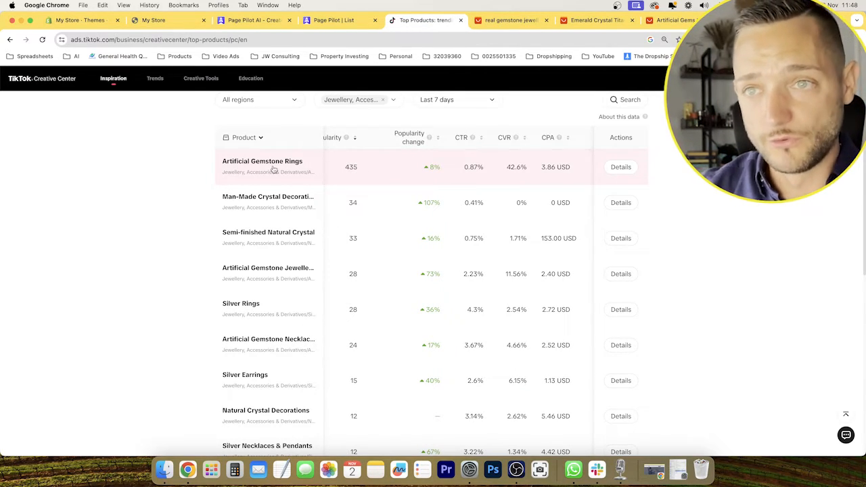
{"action": "scroll", "coordinate": [388, 175], "scroll_direction": "right", "scroll_amount": 3}
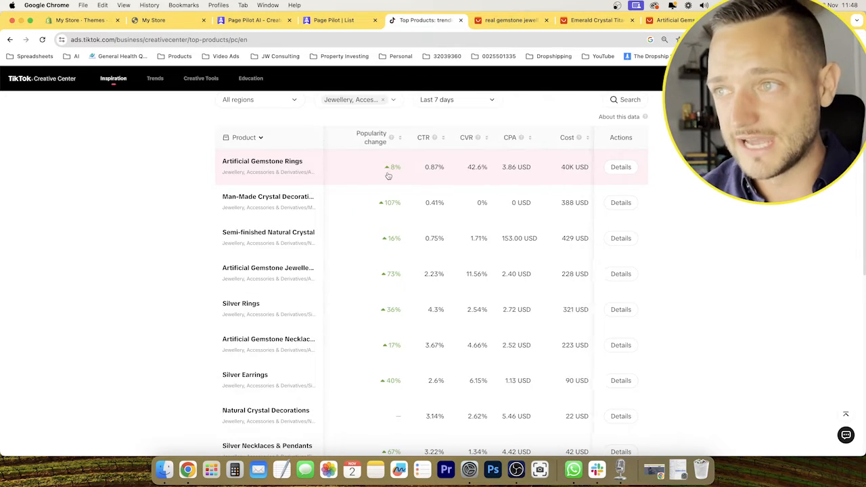
{"action": "scroll", "coordinate": [355, 167], "scroll_direction": "right", "scroll_amount": 1}
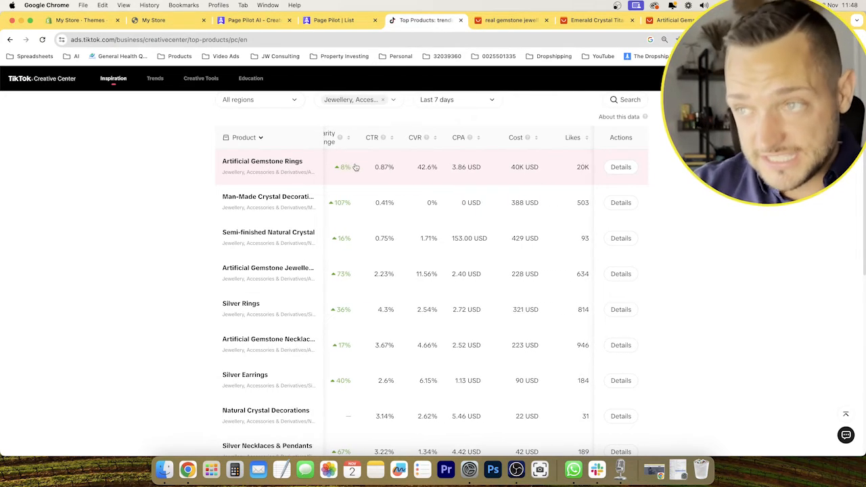
{"action": "scroll", "coordinate": [355, 167], "scroll_direction": "right", "scroll_amount": 2}
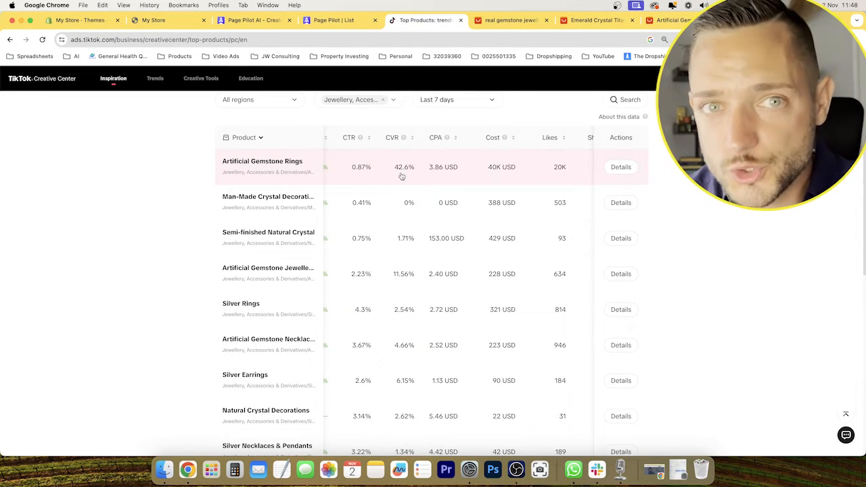
{"action": "mouse_move", "coordinate": [404, 139]}
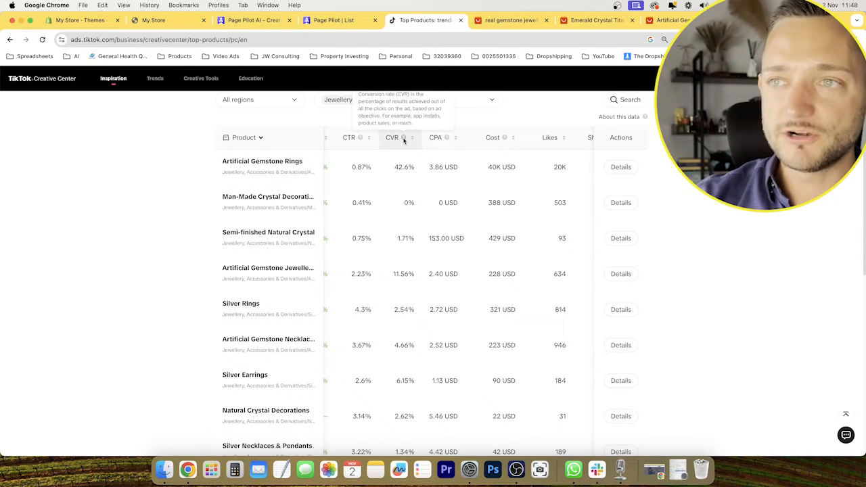
{"action": "scroll", "coordinate": [404, 145], "scroll_direction": "up", "scroll_amount": 1}
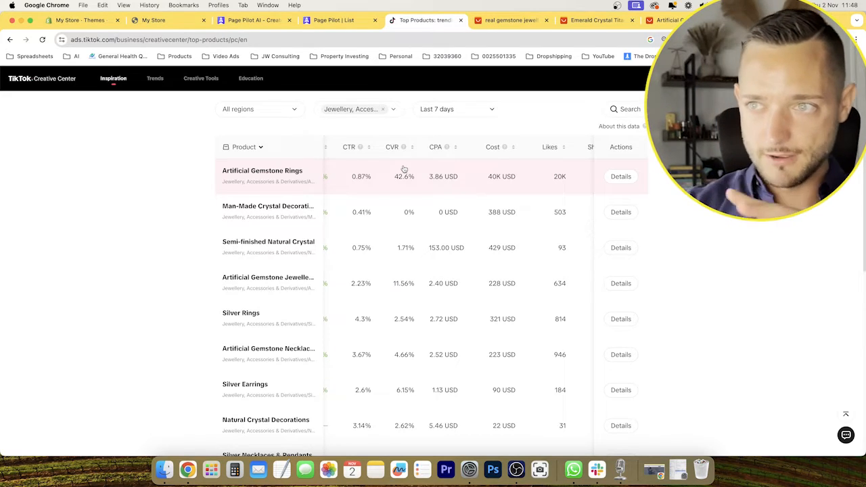
{"action": "scroll", "coordinate": [358, 175], "scroll_direction": "left", "scroll_amount": 5}
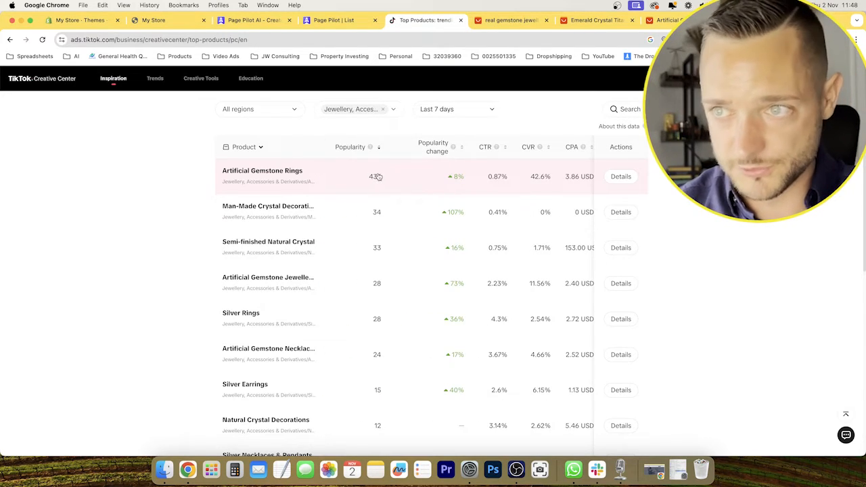
{"action": "scroll", "coordinate": [382, 179], "scroll_direction": "right", "scroll_amount": 5}
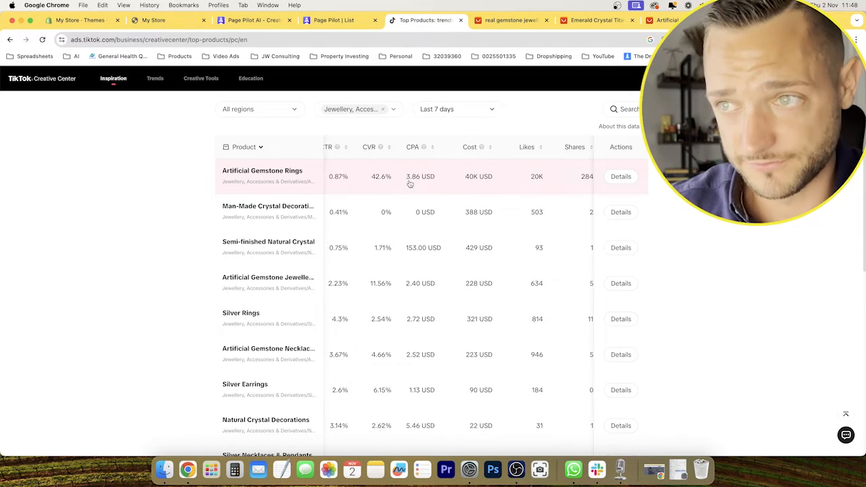
{"action": "scroll", "coordinate": [420, 185], "scroll_direction": "right", "scroll_amount": 3}
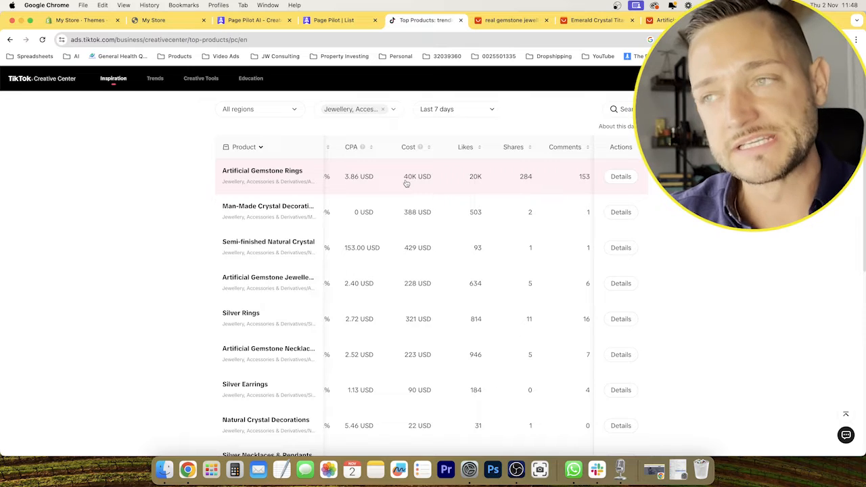
{"action": "scroll", "coordinate": [405, 183], "scroll_direction": "left", "scroll_amount": 5}
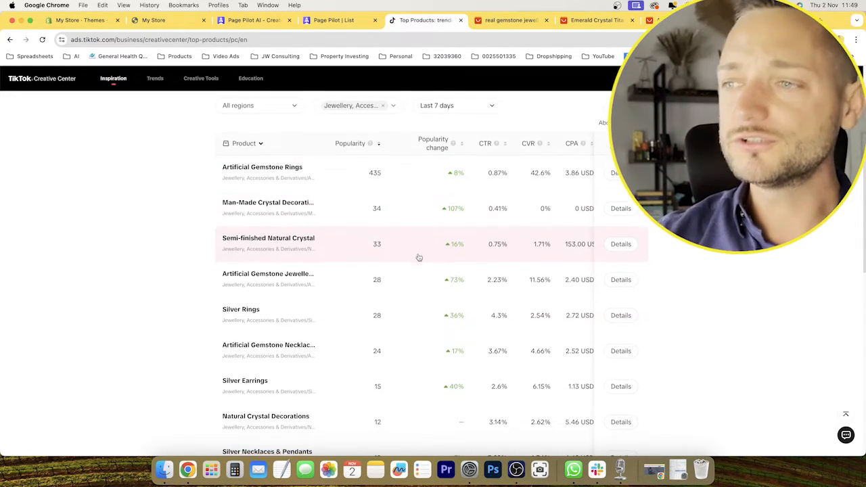
Compare the Artificial Gemstone Jewellery Sets metrics with the rings, from popularity and conversion rate through cost, engagement and 6s view rate.
{"action": "scroll", "coordinate": [416, 256], "scroll_direction": "down", "scroll_amount": 1}
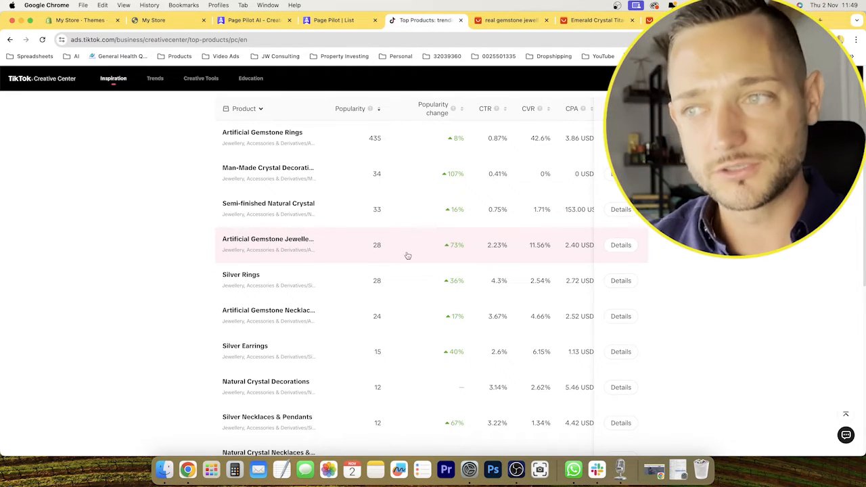
{"action": "scroll", "coordinate": [646, 260], "scroll_direction": "up", "scroll_amount": 1}
{"action": "scroll", "coordinate": [646, 261], "scroll_direction": "up", "scroll_amount": 1}
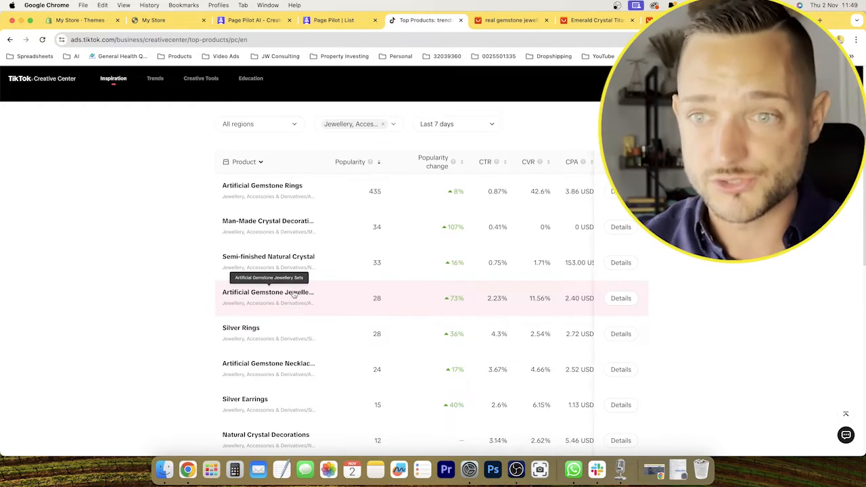
{"action": "scroll", "coordinate": [356, 297], "scroll_direction": "right", "scroll_amount": 3}
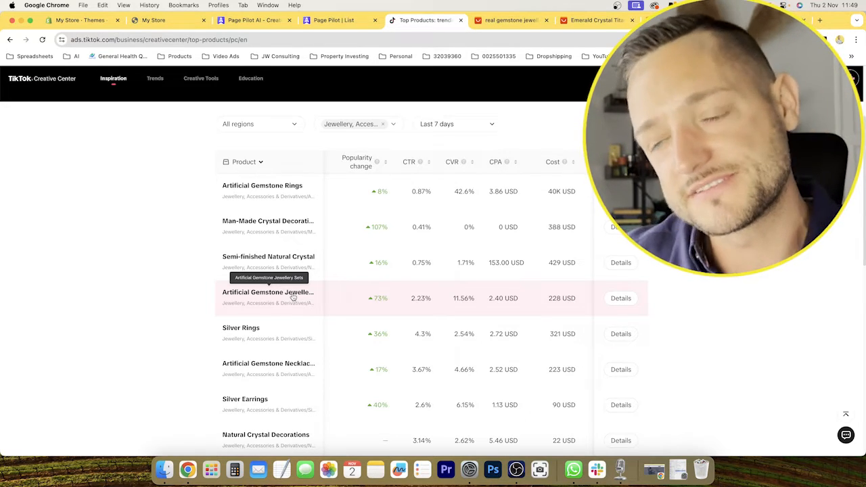
{"action": "scroll", "coordinate": [432, 300], "scroll_direction": "right", "scroll_amount": 3}
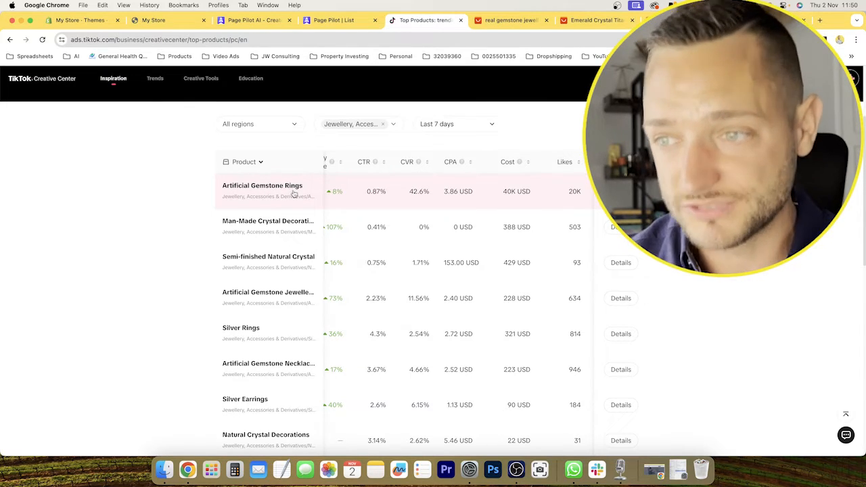
{"action": "scroll", "coordinate": [433, 301], "scroll_direction": "right", "scroll_amount": 2}
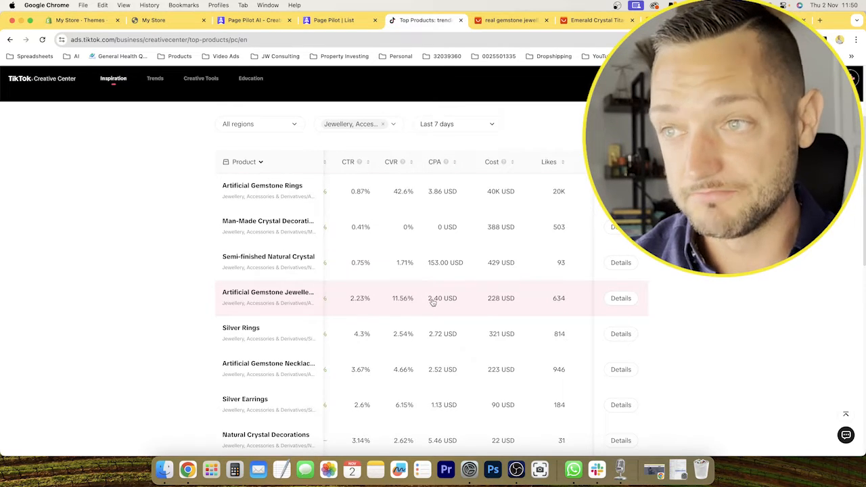
{"action": "scroll", "coordinate": [406, 304], "scroll_direction": "right", "scroll_amount": 3}
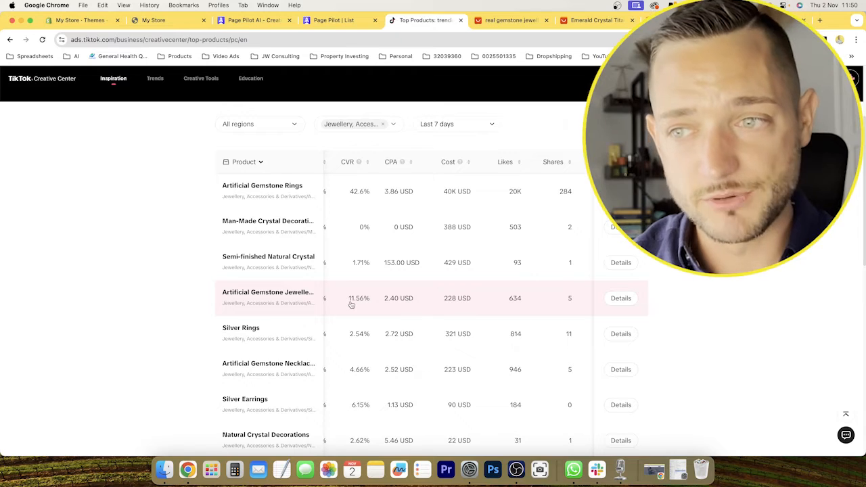
{"action": "scroll", "coordinate": [351, 305], "scroll_direction": "right", "scroll_amount": 2}
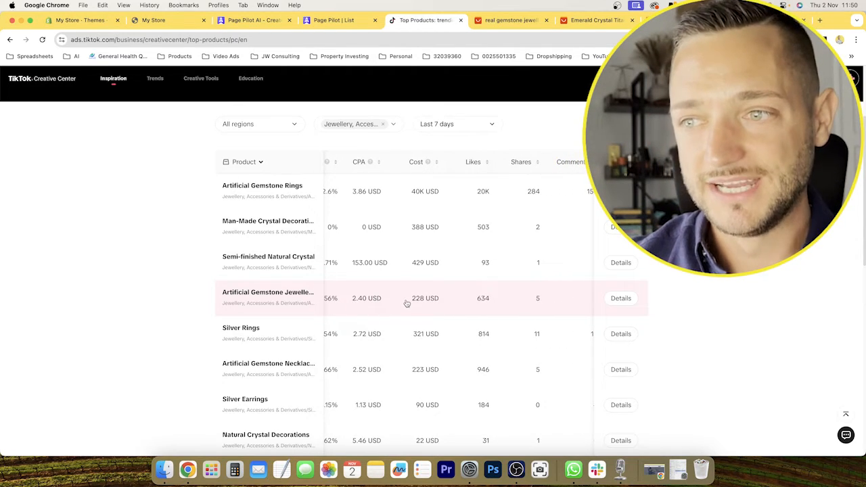
{"action": "scroll", "coordinate": [402, 304], "scroll_direction": "right", "scroll_amount": 2}
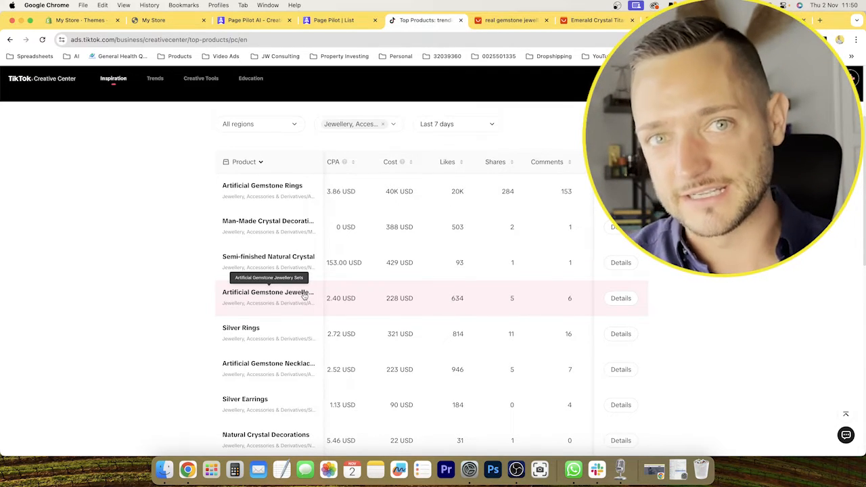
{"action": "scroll", "coordinate": [318, 296], "scroll_direction": "left", "scroll_amount": 5}
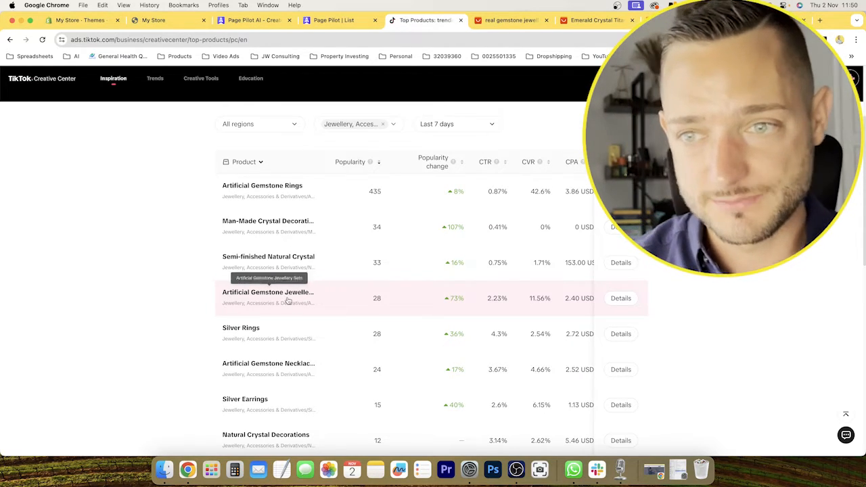
{"action": "scroll", "coordinate": [568, 309], "scroll_direction": "right", "scroll_amount": 8}
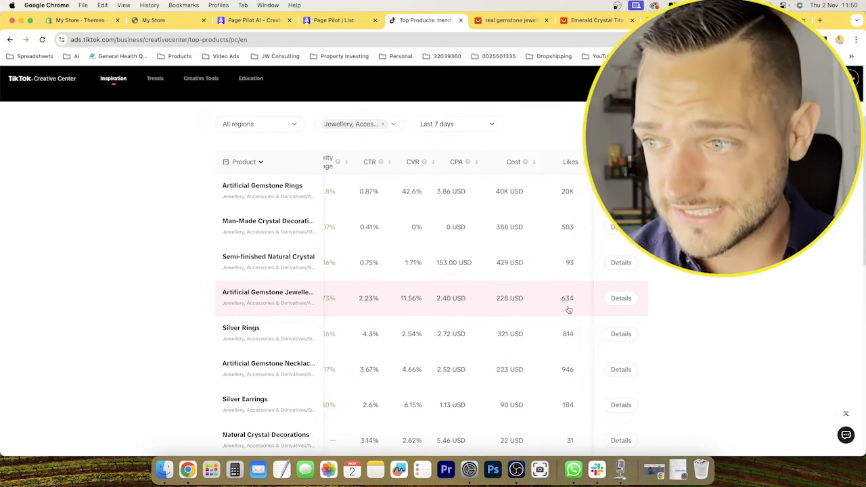
{"action": "scroll", "coordinate": [568, 309], "scroll_direction": "left", "scroll_amount": 8}
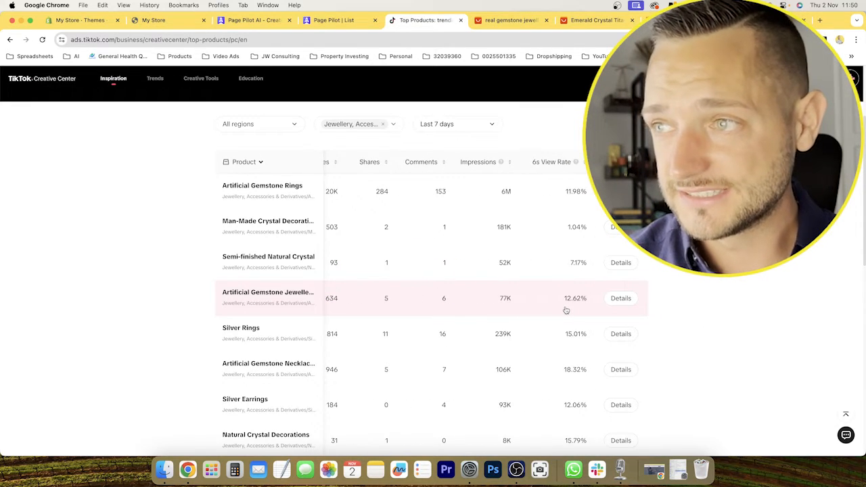
{"action": "scroll", "coordinate": [554, 309], "scroll_direction": "left", "scroll_amount": 10}
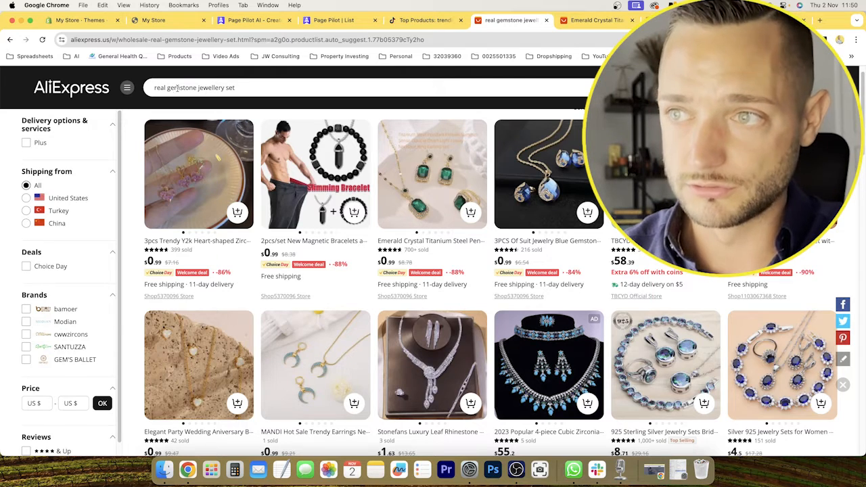
Switch to AliExpress, search for "gemstone jewellery set" and look over the listings, including their prices and units sold.
{"action": "left_click_drag", "start_coordinate": [167, 88], "coordinate": [142, 88]}
{"action": "key", "text": "BackSpace"}
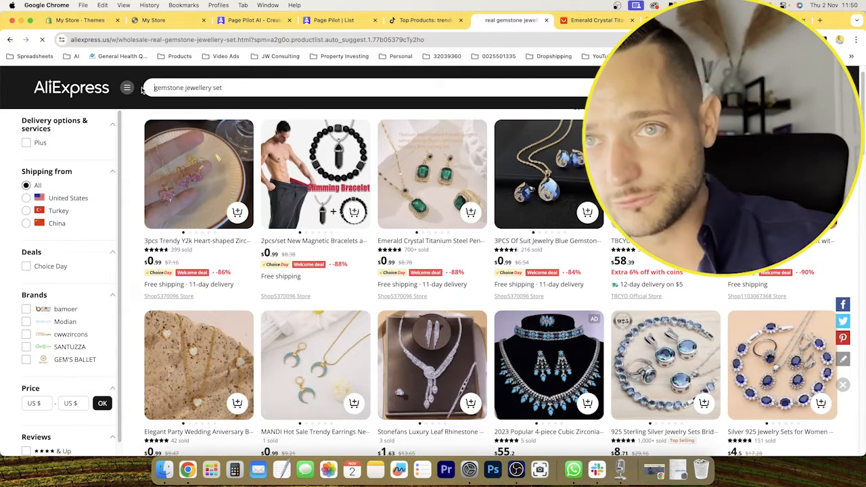
{"action": "key", "text": "Return"}
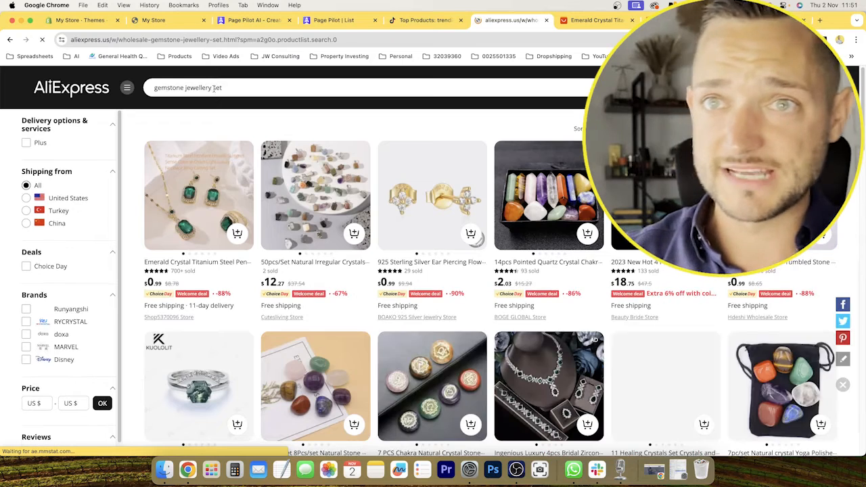
{"action": "left_click_drag", "start_coordinate": [155, 87], "coordinate": [250, 89]}
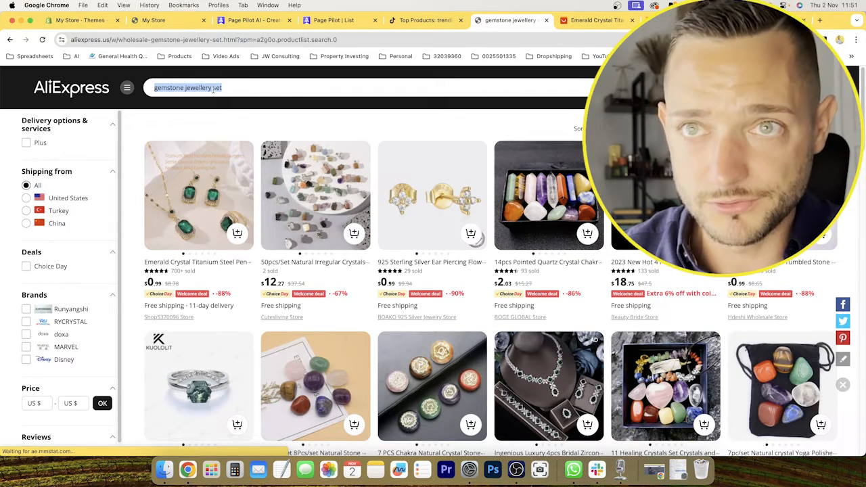
{"action": "left_click", "coordinate": [250, 89]}
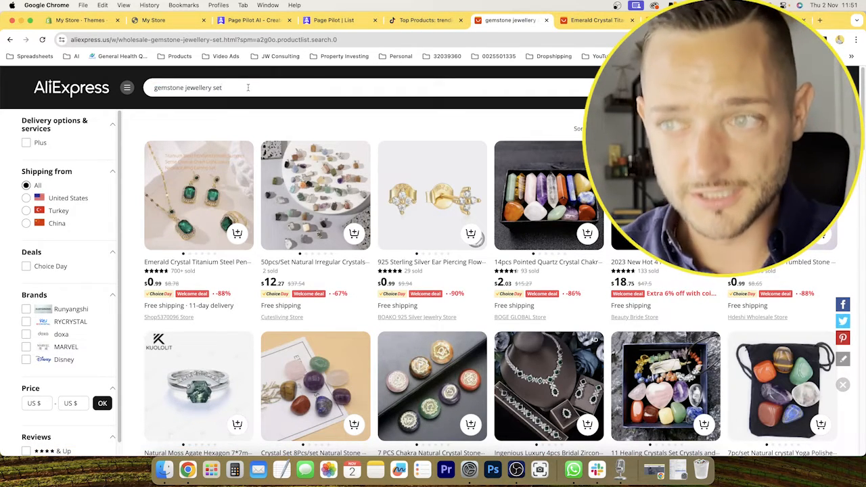
{"action": "scroll", "coordinate": [663, 351], "scroll_direction": "down", "scroll_amount": 2}
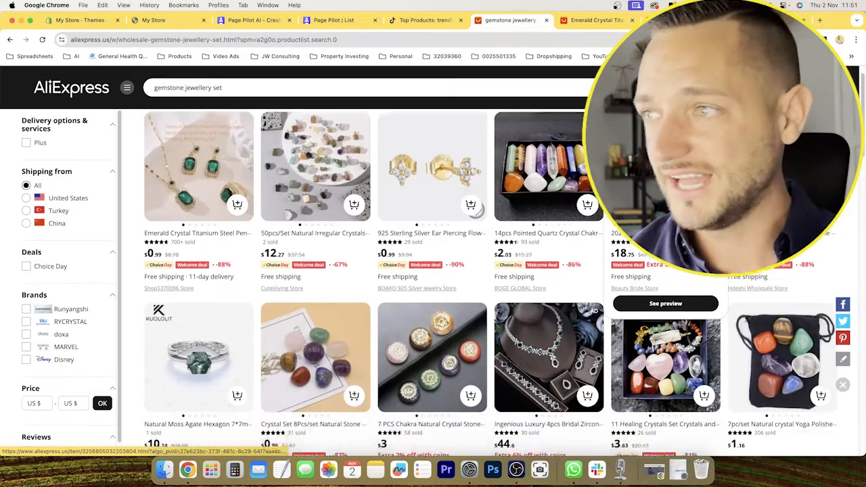
{"action": "scroll", "coordinate": [676, 352], "scroll_direction": "down", "scroll_amount": 5}
{"action": "scroll", "coordinate": [778, 378], "scroll_direction": "up", "scroll_amount": 3}
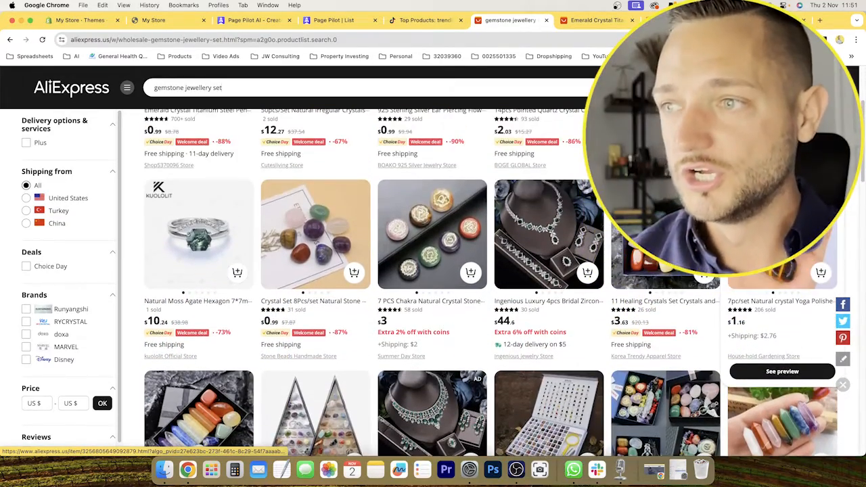
{"action": "scroll", "coordinate": [782, 378], "scroll_direction": "up", "scroll_amount": 3}
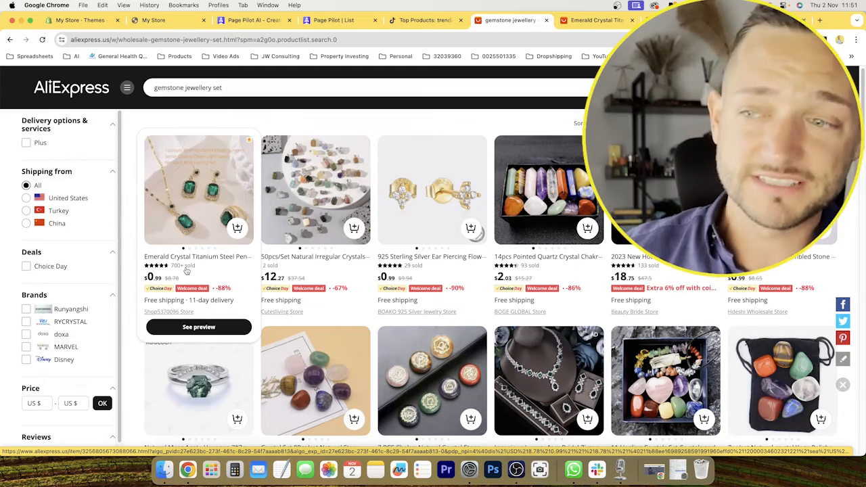
Browse further through the gemstone jewellery set results, comparing styles, prices, ratings and units sold for a promising supplier product.
{"action": "scroll", "coordinate": [187, 273], "scroll_direction": "down", "scroll_amount": 3}
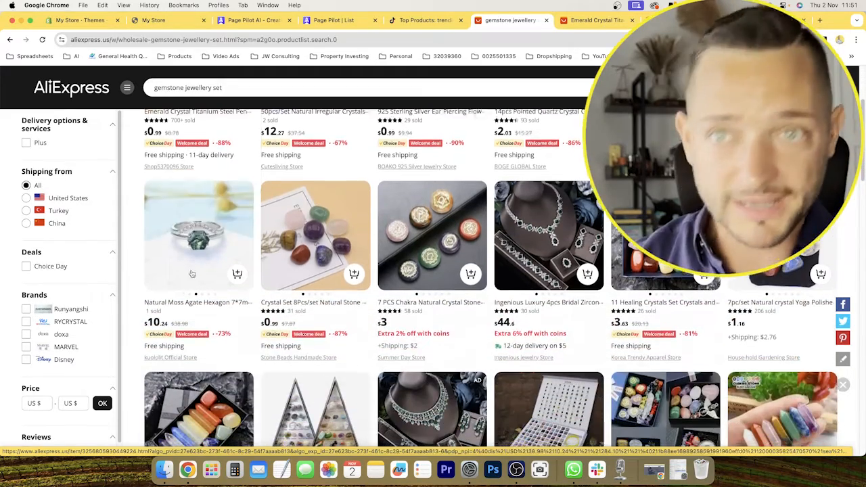
{"action": "scroll", "coordinate": [491, 246], "scroll_direction": "down", "scroll_amount": 3}
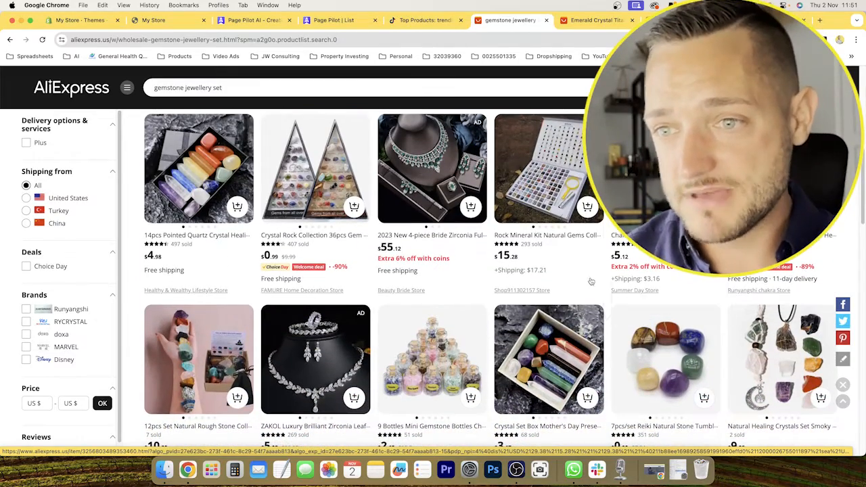
{"action": "scroll", "coordinate": [494, 287], "scroll_direction": "down", "scroll_amount": 2}
{"action": "scroll", "coordinate": [490, 288], "scroll_direction": "down", "scroll_amount": 3}
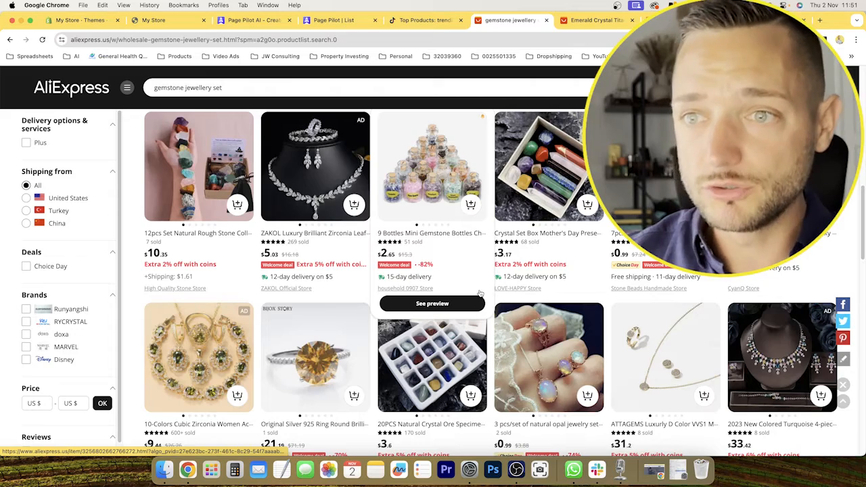
{"action": "scroll", "coordinate": [335, 249], "scroll_direction": "down", "scroll_amount": 1}
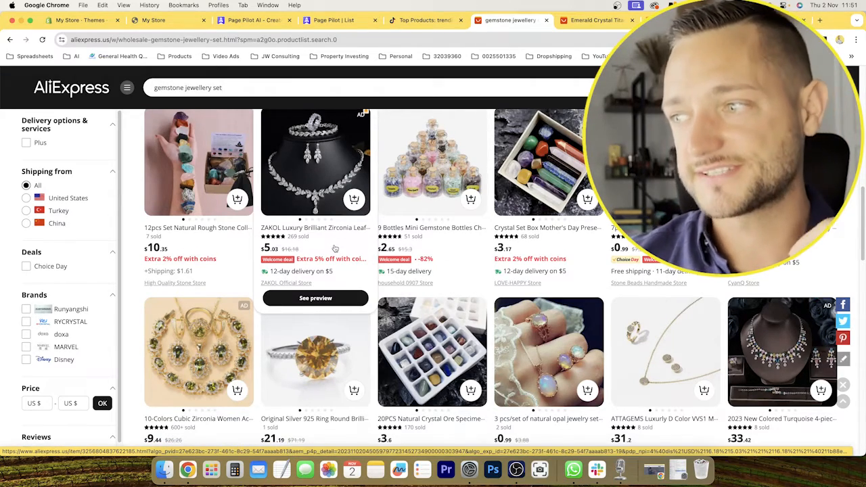
{"action": "scroll", "coordinate": [334, 248], "scroll_direction": "down", "scroll_amount": 2}
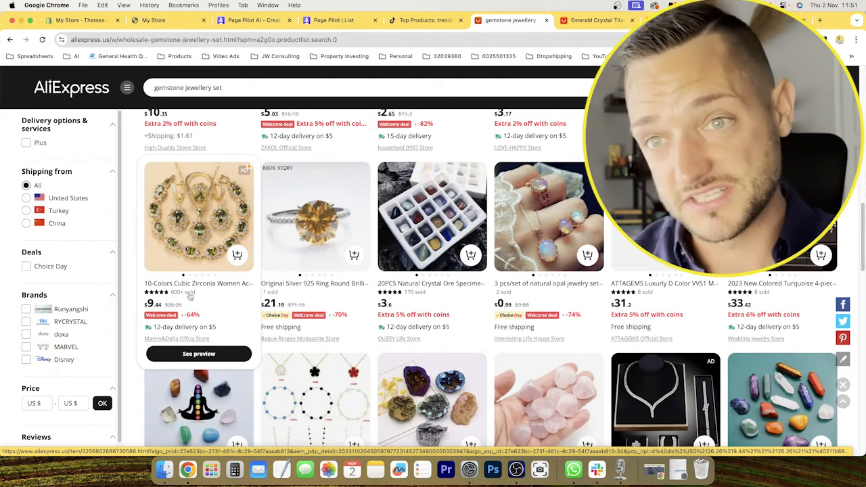
{"action": "scroll", "coordinate": [248, 299], "scroll_direction": "down", "scroll_amount": 2}
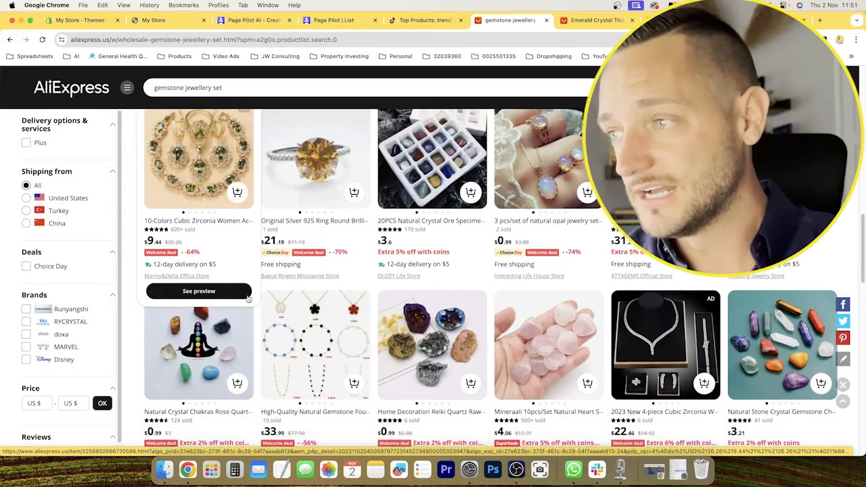
{"action": "scroll", "coordinate": [248, 298], "scroll_direction": "down", "scroll_amount": 2}
{"action": "scroll", "coordinate": [247, 296], "scroll_direction": "up", "scroll_amount": 2}
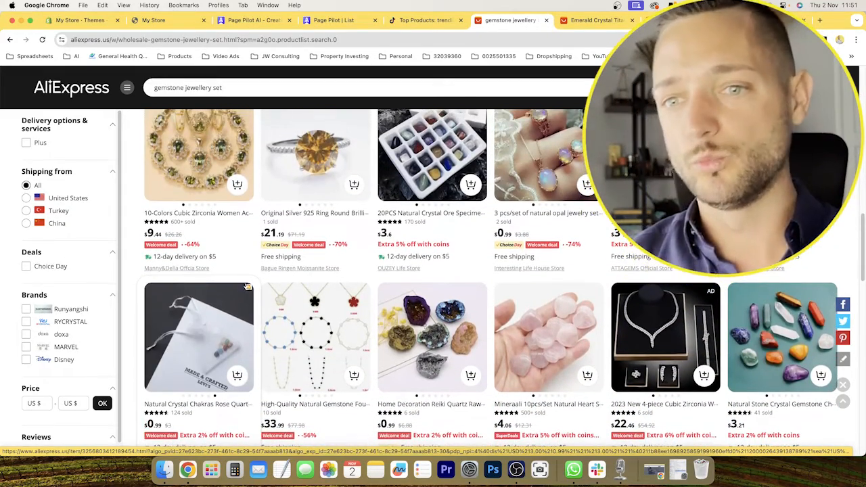
Open the 10-Colors Cubic Zirconia jewelry set listing, view its ring photo, and compare it with the Emerald Crystal Titanium Steel set's units sold.
{"action": "left_click", "coordinate": [248, 297]}
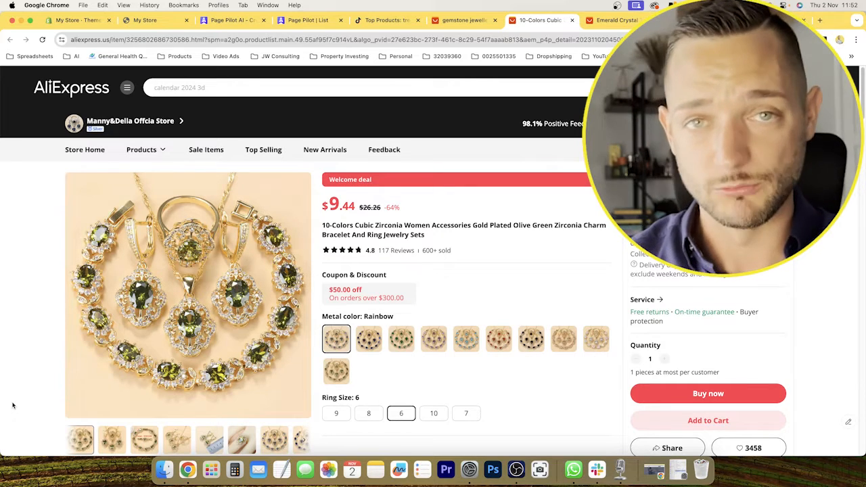
{"action": "left_click", "coordinate": [241, 439]}
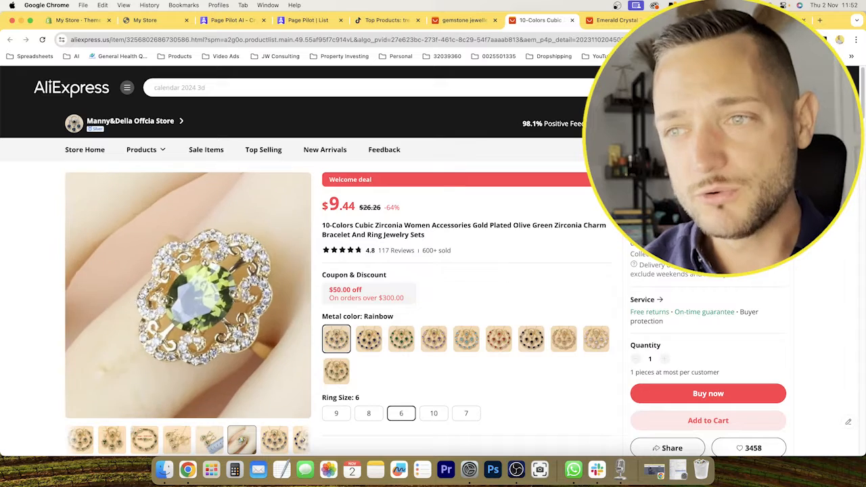
{"action": "left_click", "coordinate": [597, 20]}
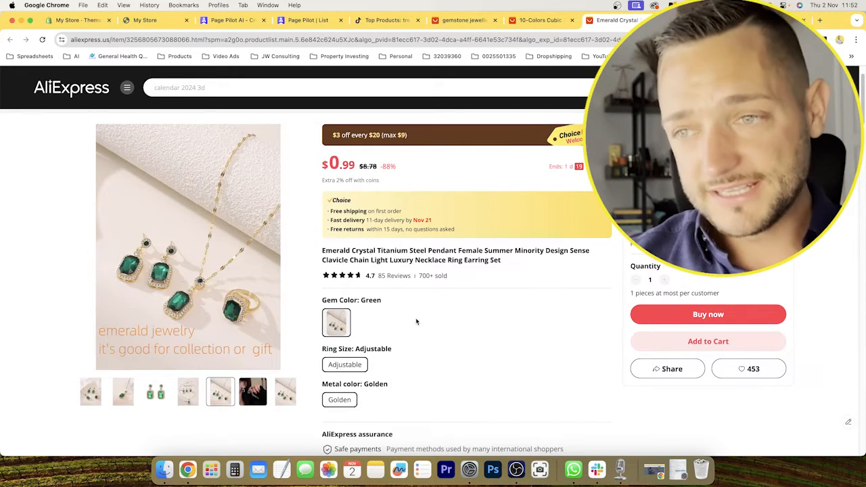
{"action": "scroll", "coordinate": [418, 351], "scroll_direction": "down", "scroll_amount": 1}
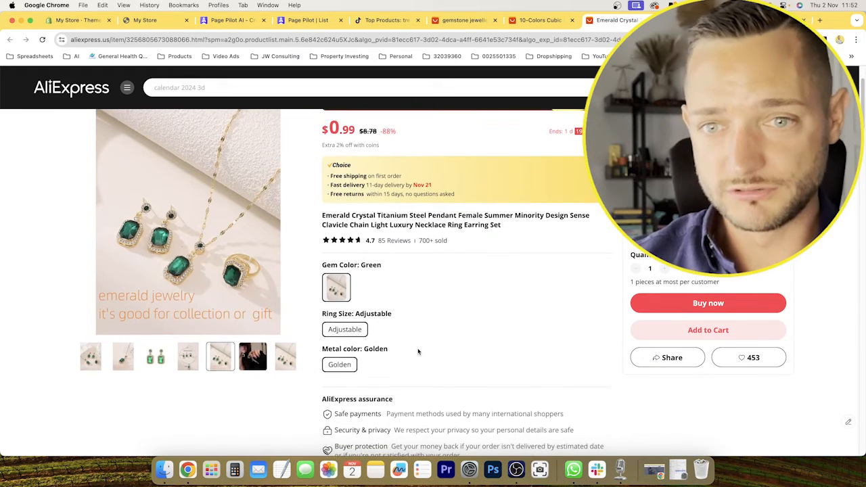
{"action": "left_click_drag", "start_coordinate": [419, 240], "coordinate": [433, 240]}
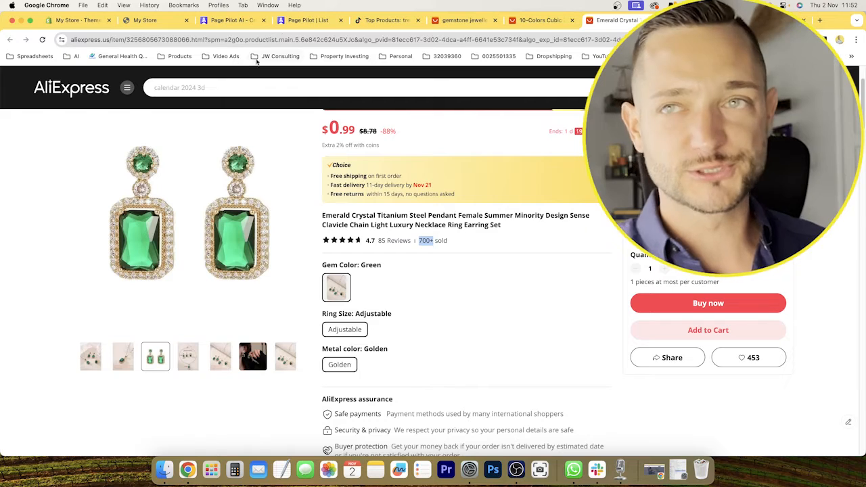
Switch to the PagePilot website and review its testimonials, benefits and the Lite, Starter and higher pricing plans.
{"action": "left_click", "coordinate": [208, 20]}
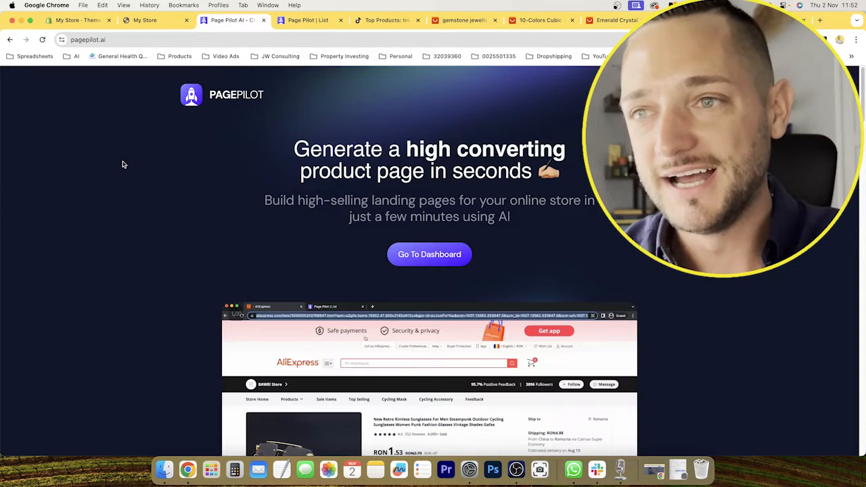
{"action": "scroll", "coordinate": [120, 183], "scroll_direction": "down", "scroll_amount": 10}
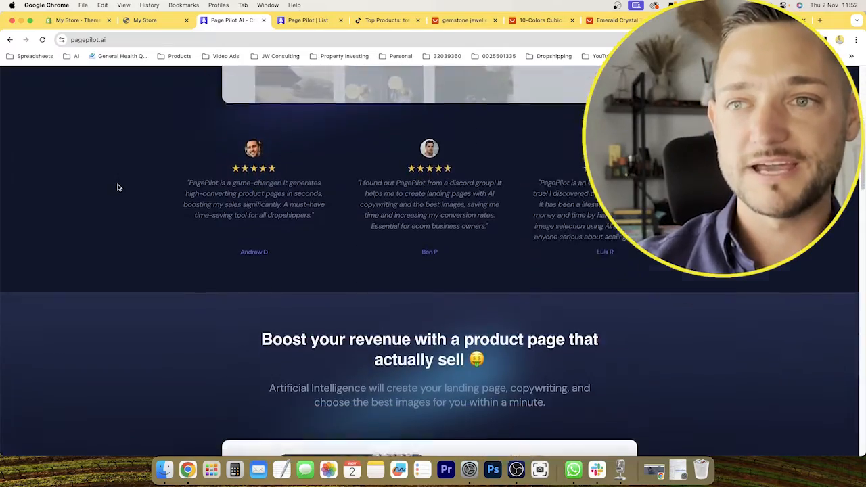
{"action": "scroll", "coordinate": [125, 216], "scroll_direction": "down", "scroll_amount": 15}
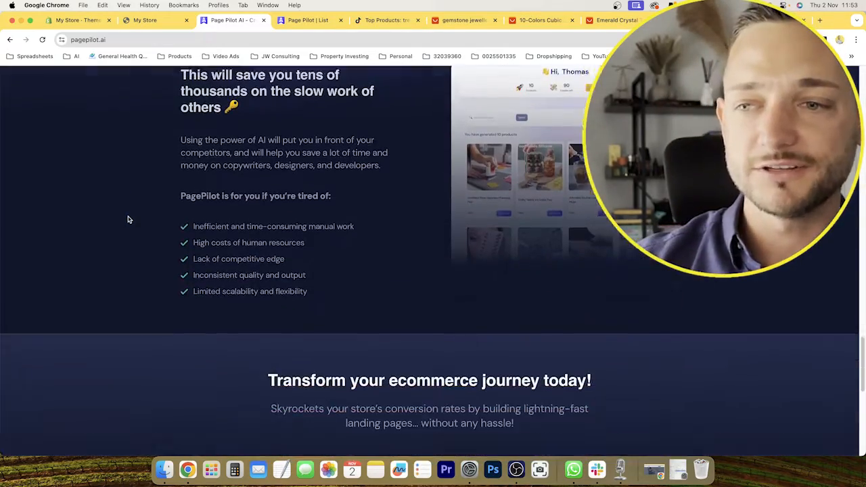
{"action": "scroll", "coordinate": [128, 220], "scroll_direction": "down", "scroll_amount": 8}
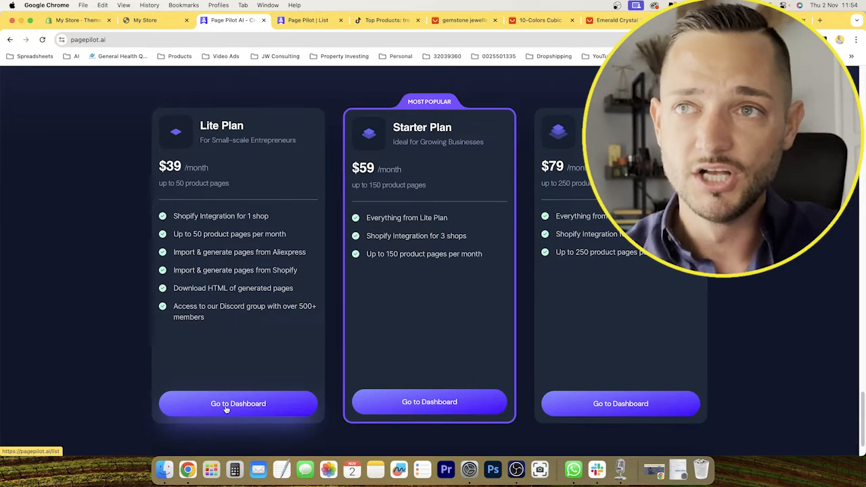
Open the new Shopify store connection page in the PagePilot dashboard and read the first instructions for getting the Shopify key.
{"action": "left_click", "coordinate": [309, 20]}
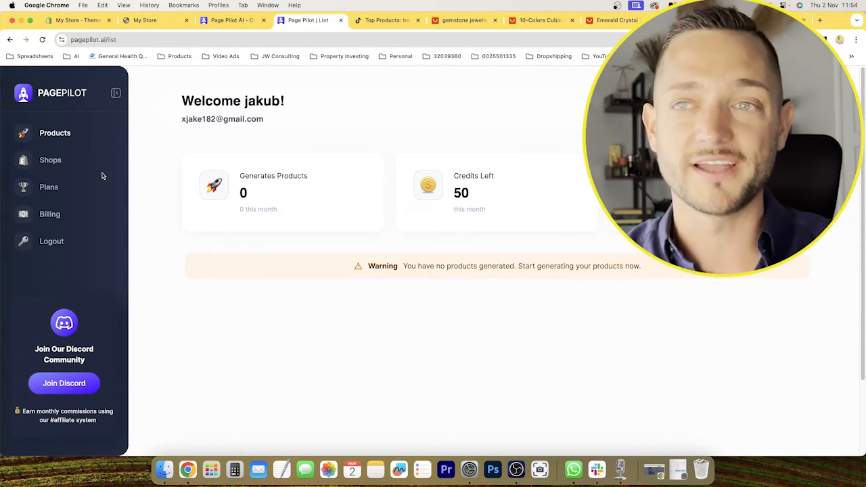
{"action": "left_click", "coordinate": [49, 163]}
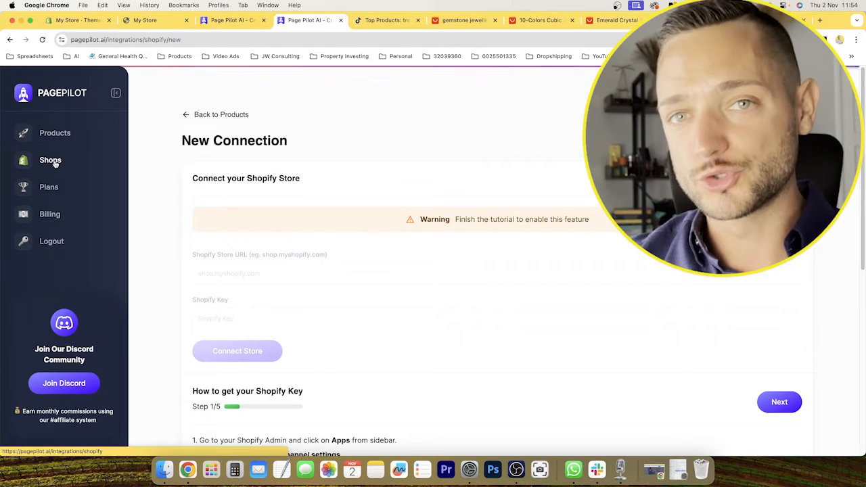
{"action": "scroll", "coordinate": [223, 284], "scroll_direction": "down", "scroll_amount": 5}
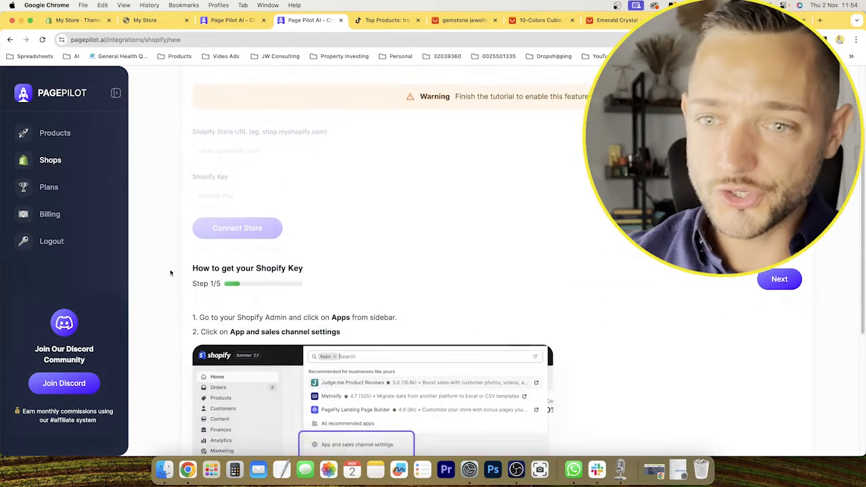
{"action": "scroll", "coordinate": [298, 264], "scroll_direction": "up", "scroll_amount": 5}
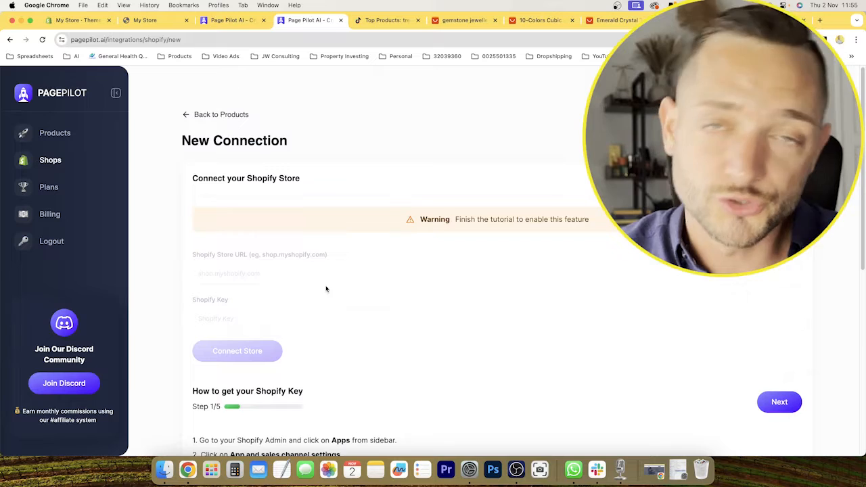
{"action": "scroll", "coordinate": [328, 288], "scroll_direction": "down", "scroll_amount": 2}
{"action": "scroll", "coordinate": [350, 282], "scroll_direction": "up", "scroll_amount": 2}
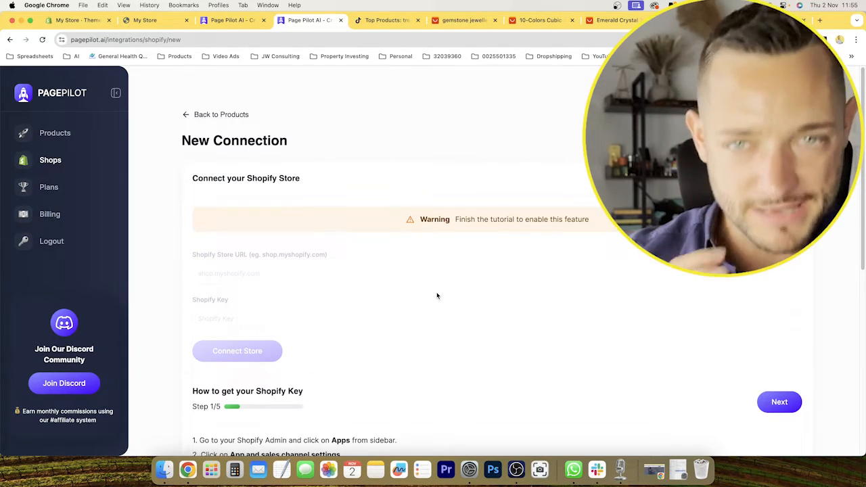
{"action": "scroll", "coordinate": [437, 296], "scroll_direction": "down", "scroll_amount": 5}
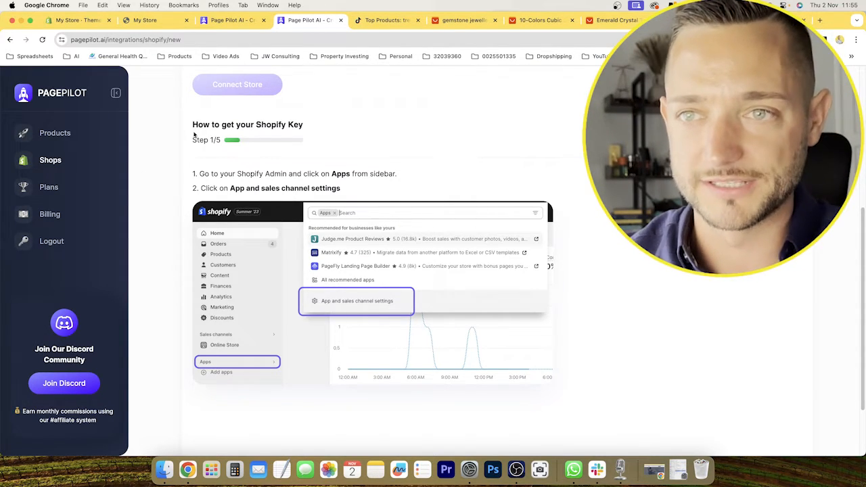
Switch to the Shopify admin and open the store's app and sales channel settings.
{"action": "left_click", "coordinate": [70, 20]}
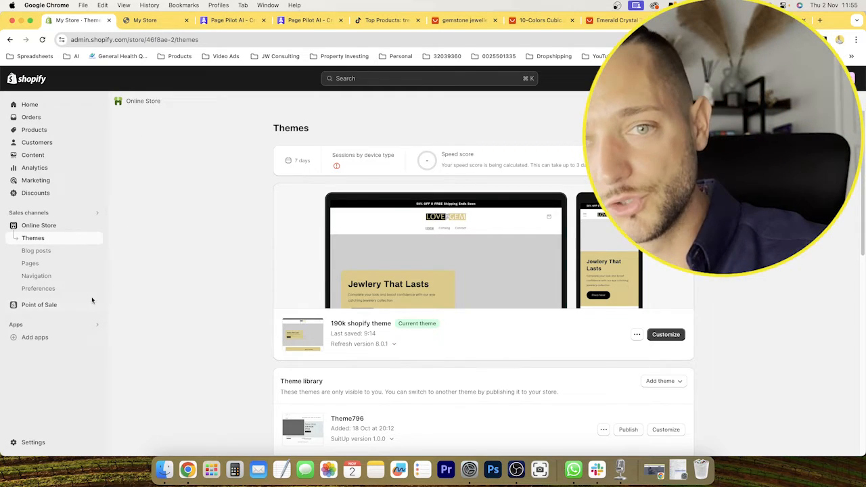
{"action": "left_click", "coordinate": [86, 324]}
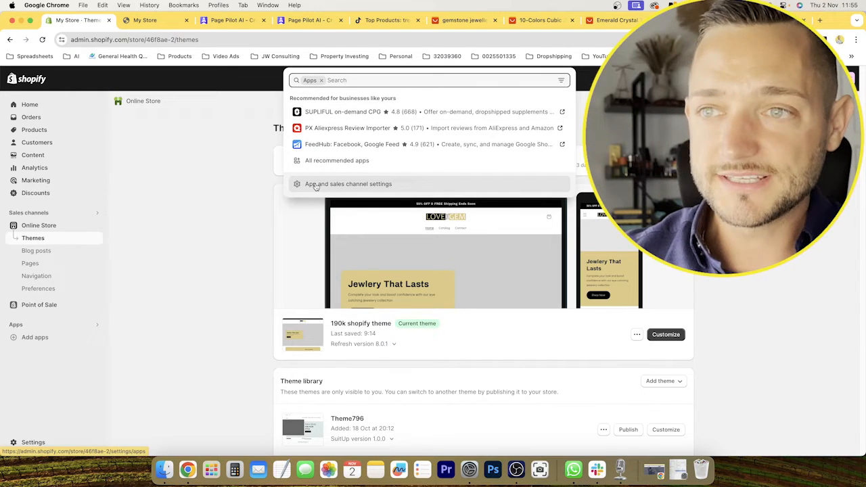
{"action": "left_click", "coordinate": [327, 188]}
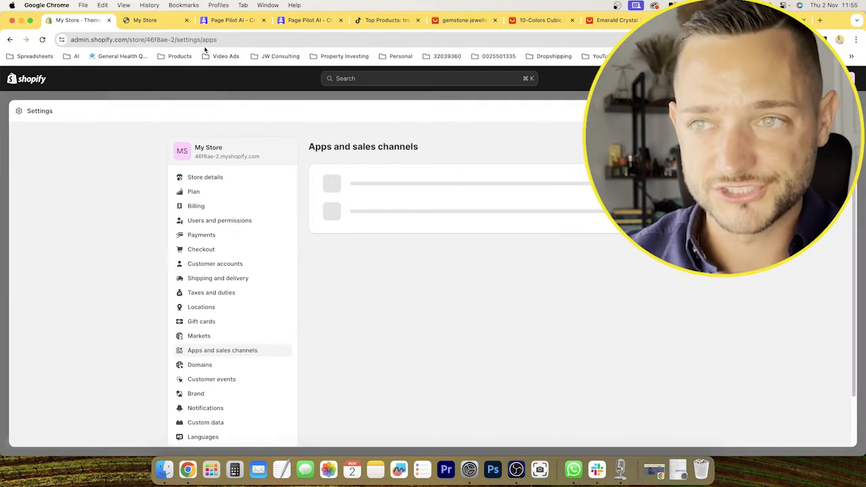
Return to PagePilot's Shopify key guide, recheck the first instructions, and advance to step 2 of 5.
{"action": "left_click", "coordinate": [150, 22]}
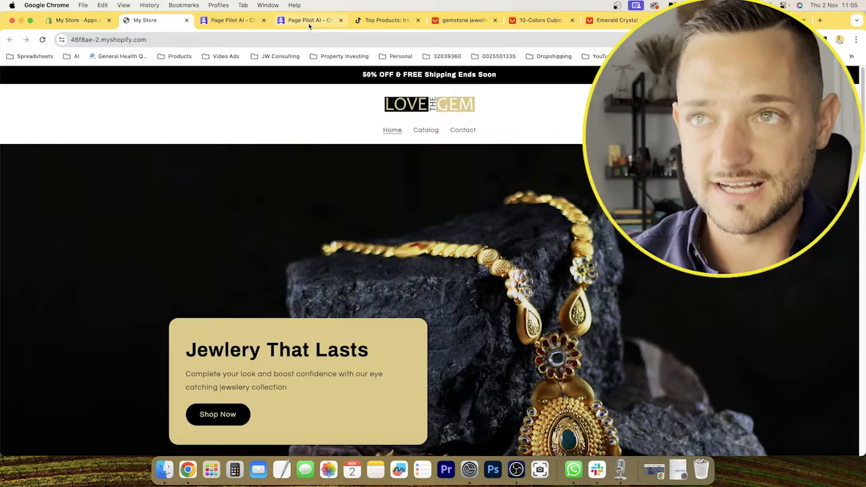
{"action": "left_click", "coordinate": [307, 20]}
{"action": "left_click_drag", "start_coordinate": [231, 189], "coordinate": [193, 188]}
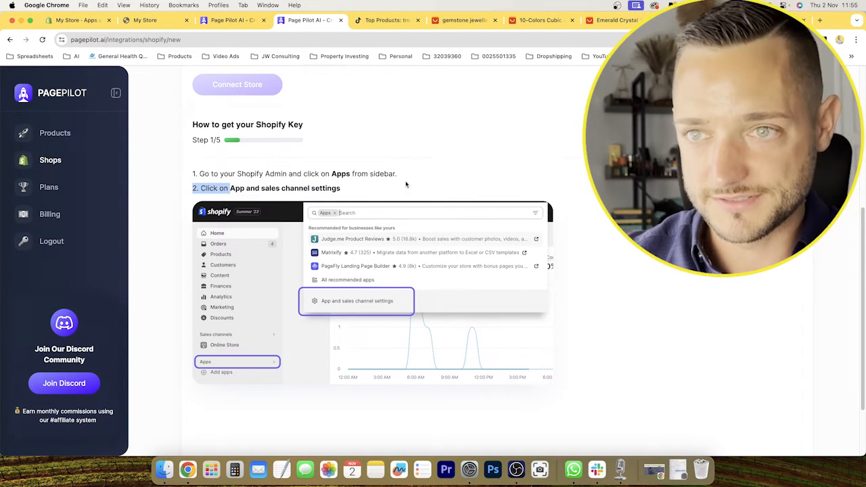
{"action": "left_click", "coordinate": [497, 169]}
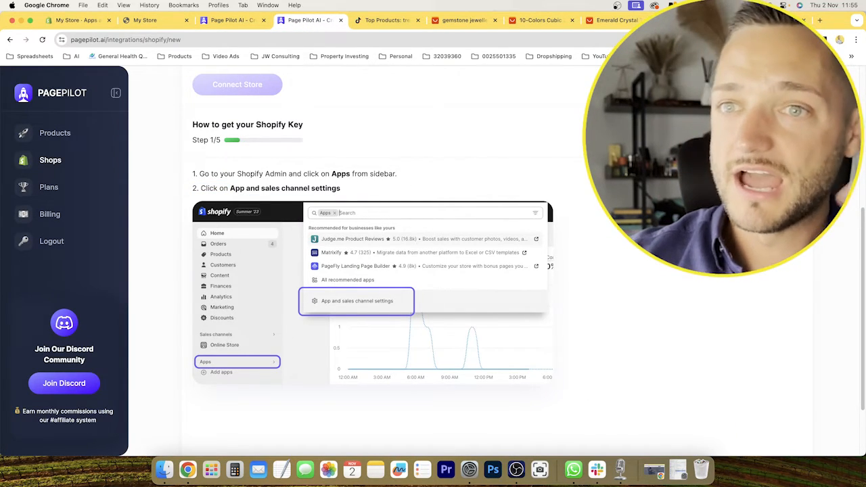
{"action": "scroll", "coordinate": [321, 298], "scroll_direction": "down", "scroll_amount": 1}
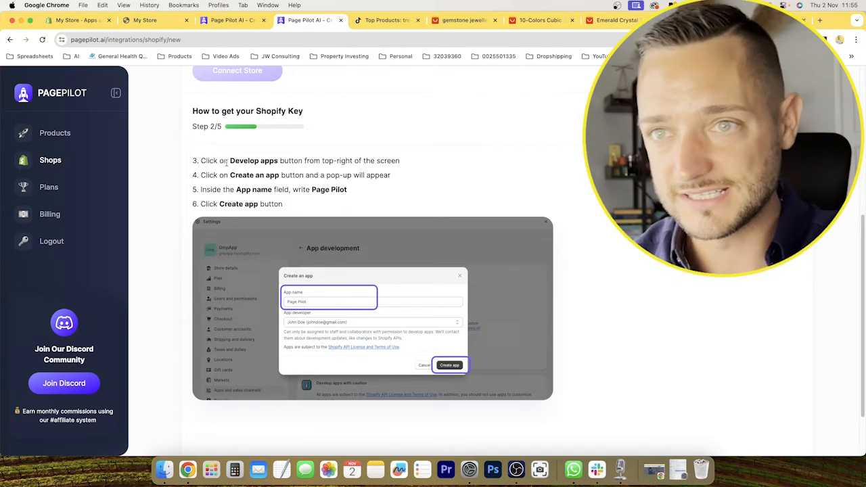
Read the guide's instructions for developing and creating an app, and copy the app name "Page Pilot".
{"action": "left_click_drag", "start_coordinate": [230, 160], "coordinate": [276, 160]}
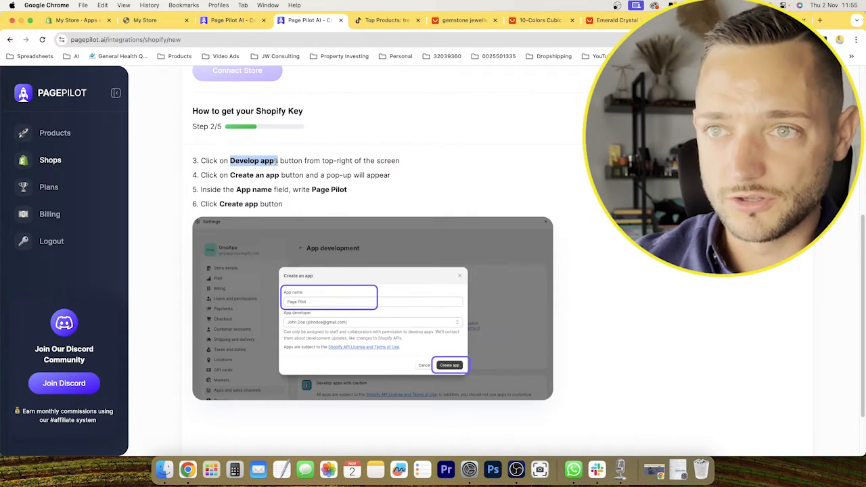
{"action": "left_click_drag", "start_coordinate": [230, 175], "coordinate": [279, 175]}
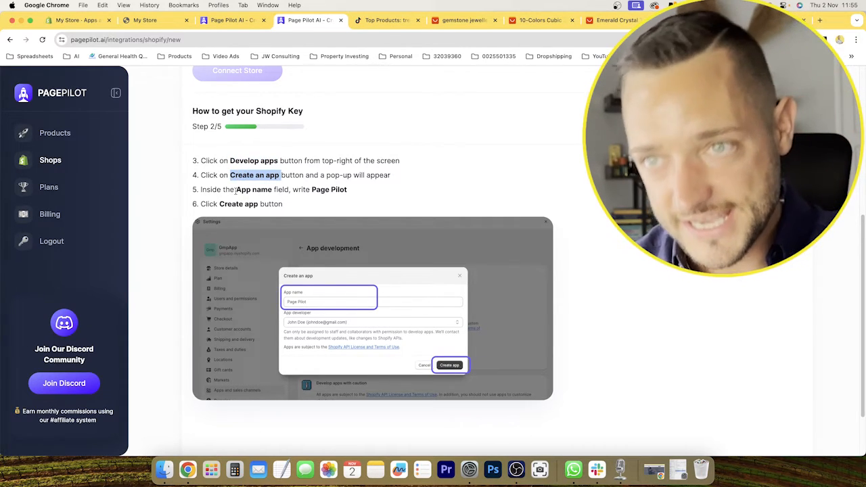
{"action": "left_click_drag", "start_coordinate": [313, 189], "coordinate": [346, 190]}
{"action": "right_click", "coordinate": [346, 190]}
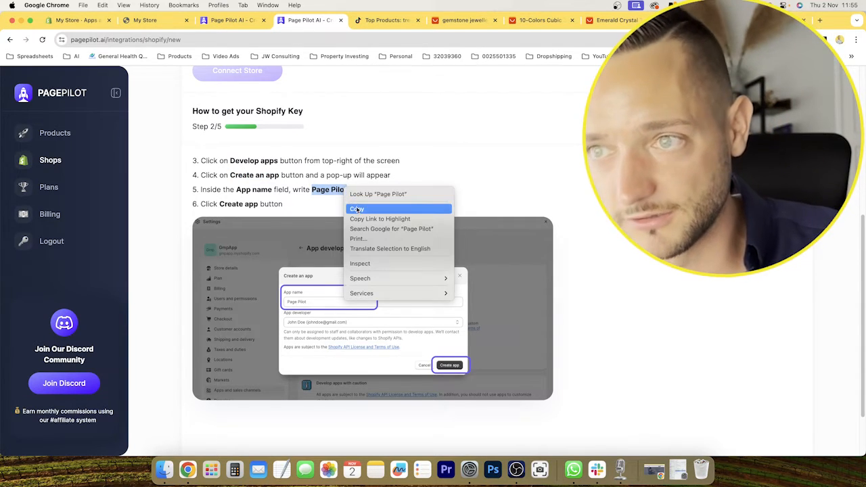
{"action": "left_click", "coordinate": [357, 208]}
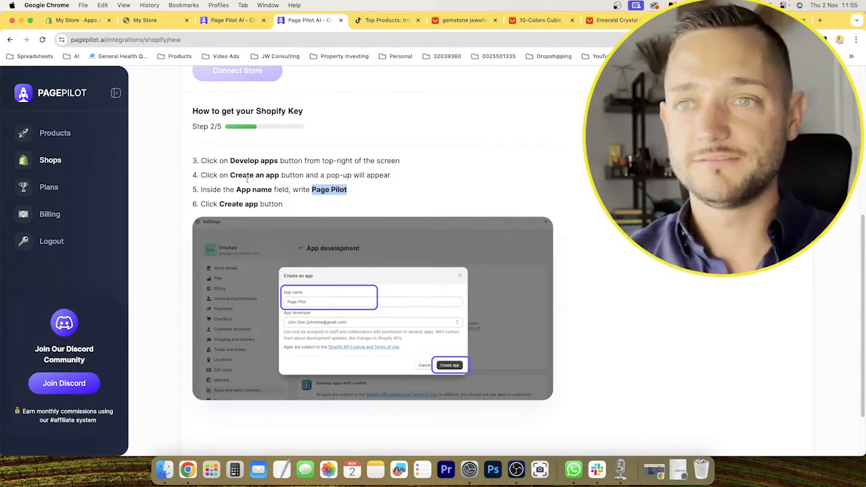
Switch to the Shopify admin, open the store's app development settings, and allow custom app development.
{"action": "left_click", "coordinate": [74, 20]}
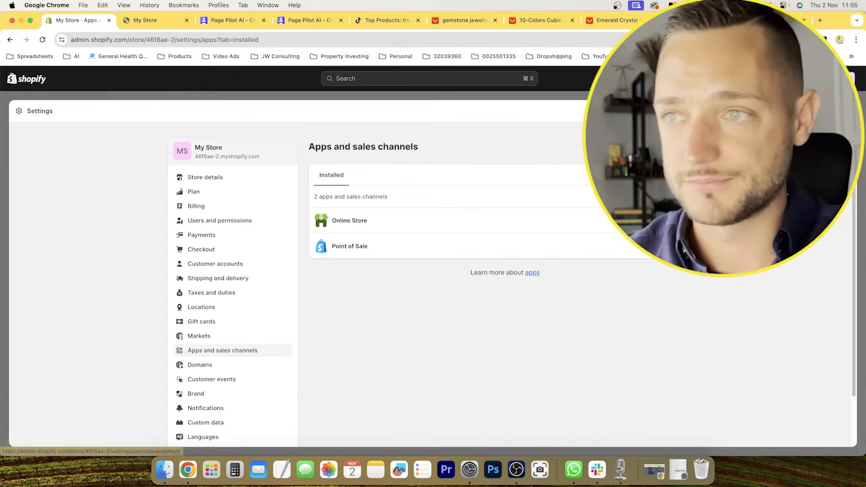
{"action": "left_click", "coordinate": [611, 147]}
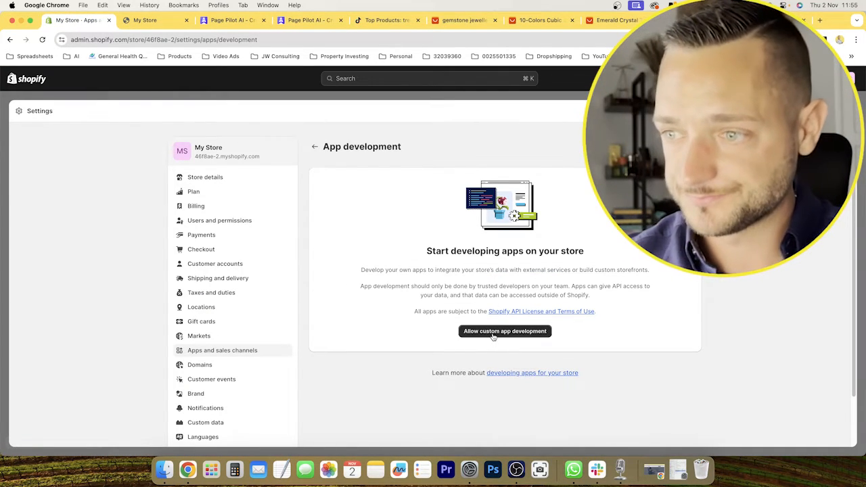
{"action": "left_click", "coordinate": [495, 334]}
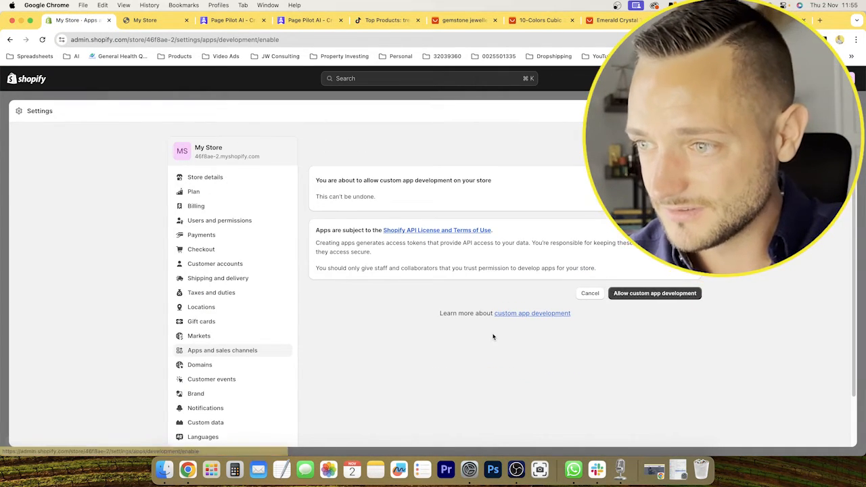
{"action": "left_click", "coordinate": [688, 293]}
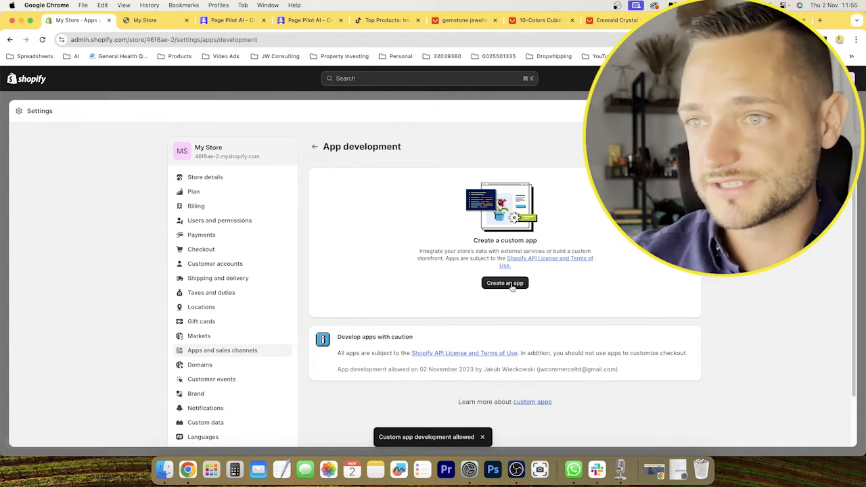
Create a custom app in the Shopify store with the copied name "Page Pilot".
{"action": "left_click", "coordinate": [504, 283]}
{"action": "key", "text": "super+v"}
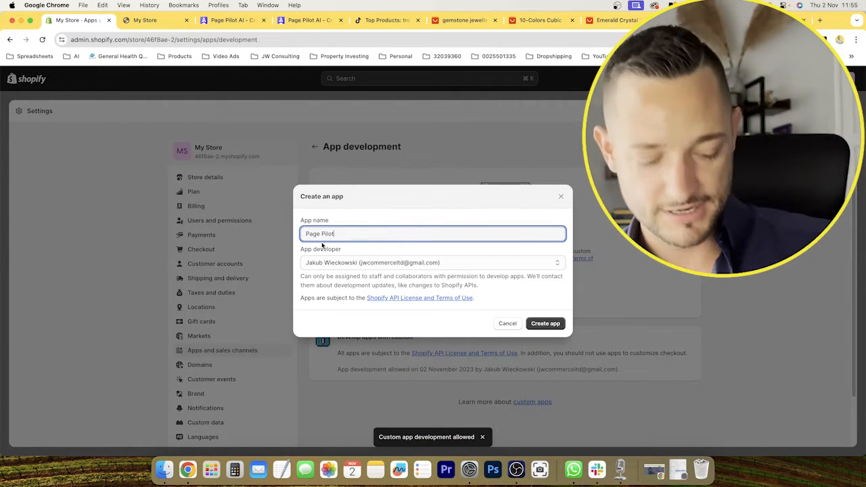
{"action": "left_click", "coordinate": [545, 323]}
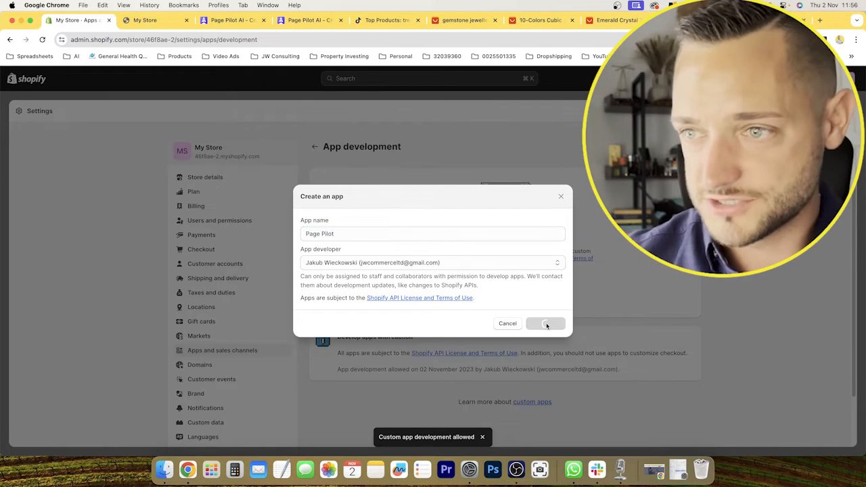
Return to PagePilot's Shopify key guide, advance to step 3 of 5, and read the Admin API scope instructions.
{"action": "left_click", "coordinate": [298, 21]}
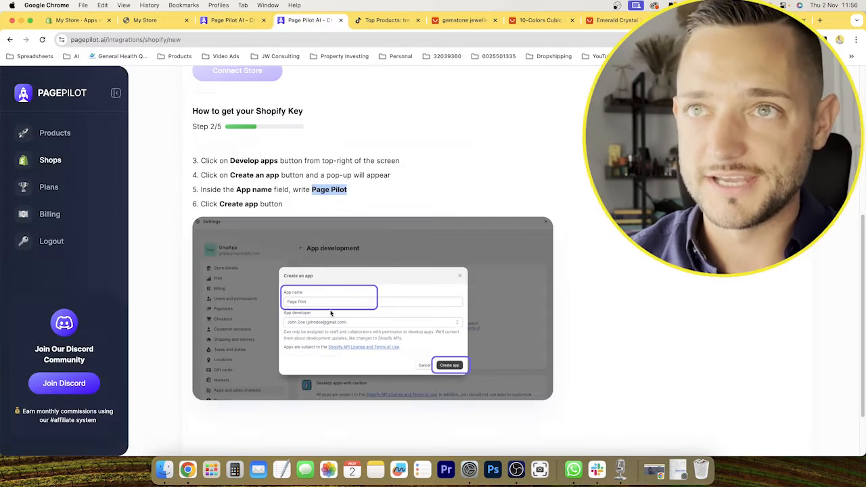
{"action": "left_click_drag", "start_coordinate": [219, 203], "coordinate": [255, 203]}
{"action": "left_click", "coordinate": [306, 206]}
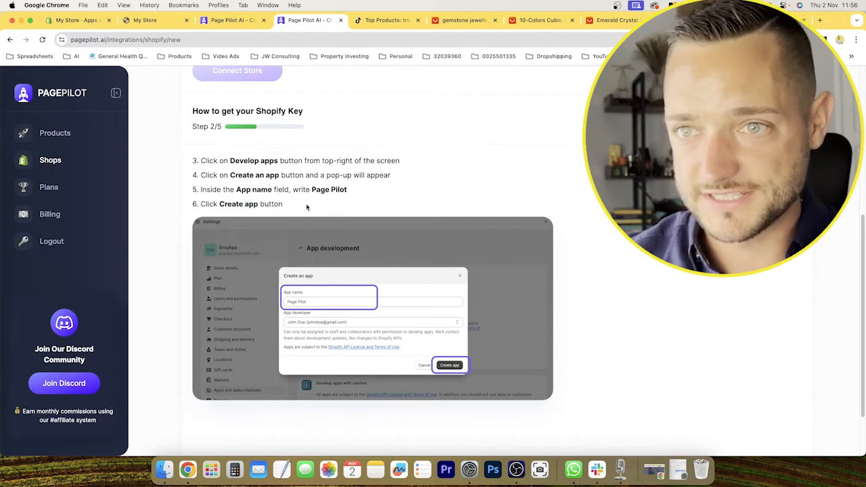
{"action": "left_click", "coordinate": [778, 119]}
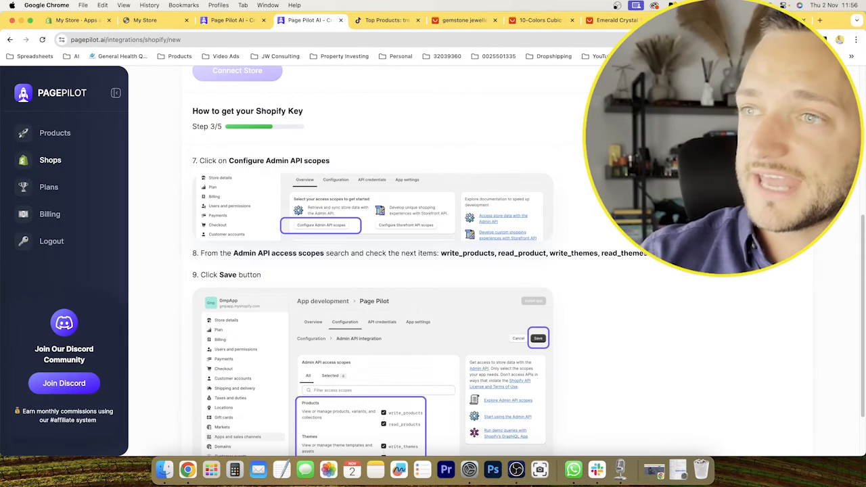
{"action": "scroll", "coordinate": [308, 154], "scroll_direction": "down", "scroll_amount": 3}
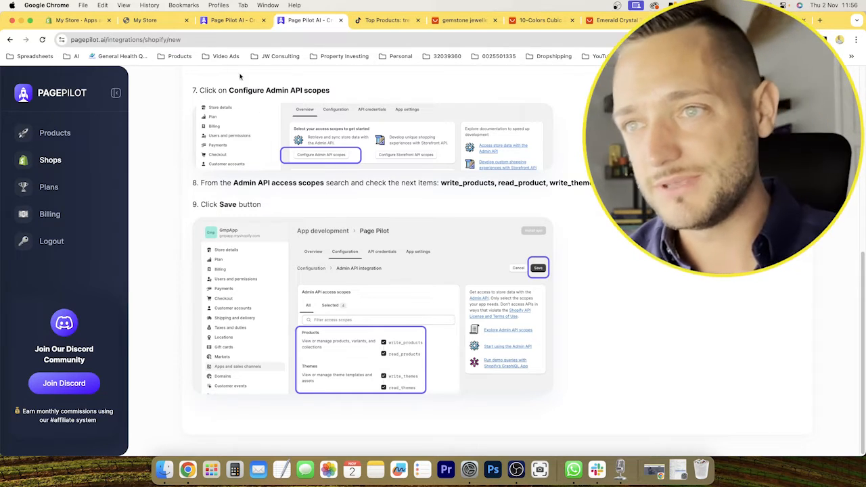
Open the Admin API scope configuration of the Page Pilot app in Shopify, and close the spare PagePilot homepage tab.
{"action": "left_click", "coordinate": [78, 19]}
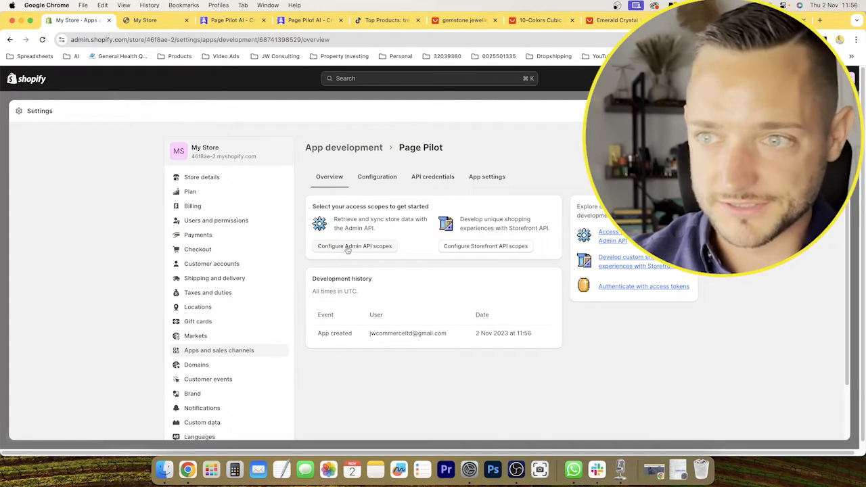
{"action": "left_click", "coordinate": [349, 246]}
{"action": "left_click", "coordinate": [232, 20]}
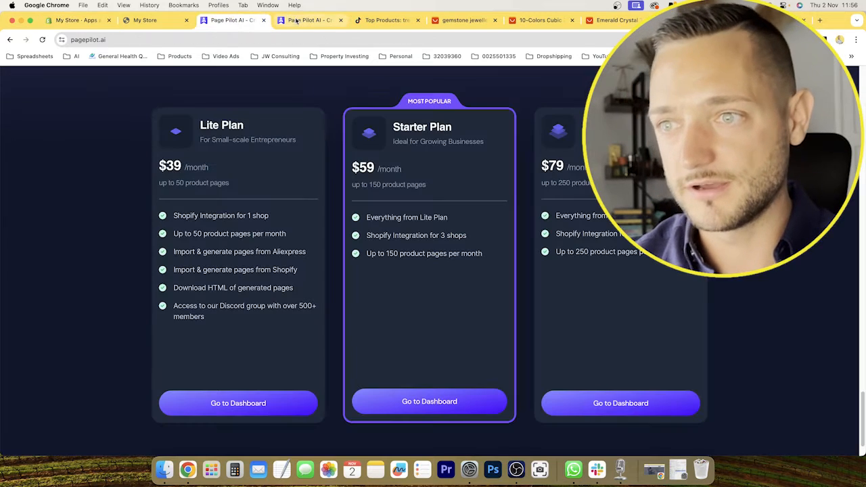
{"action": "left_click", "coordinate": [296, 20]}
{"action": "left_click", "coordinate": [263, 19]}
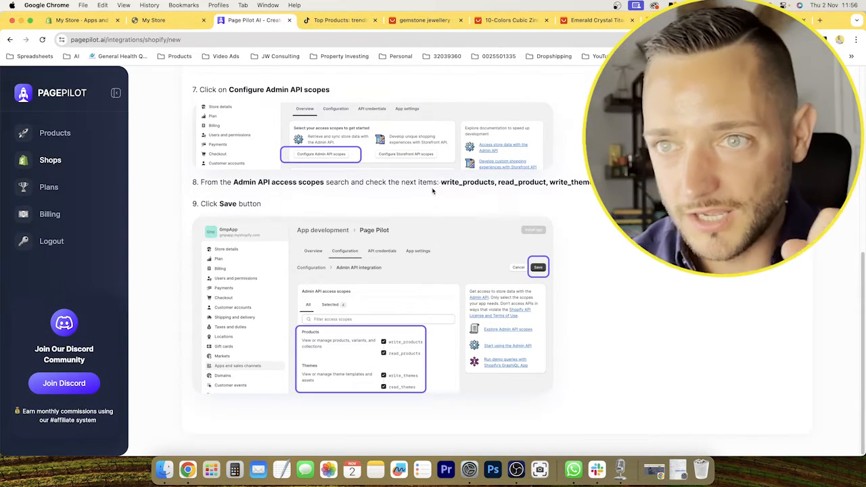
Copy "write_products" from the PagePilot guide, filter Shopify's Admin API access scopes by it, and enable write_products with read_products.
{"action": "left_click_drag", "start_coordinate": [440, 182], "coordinate": [493, 180]}
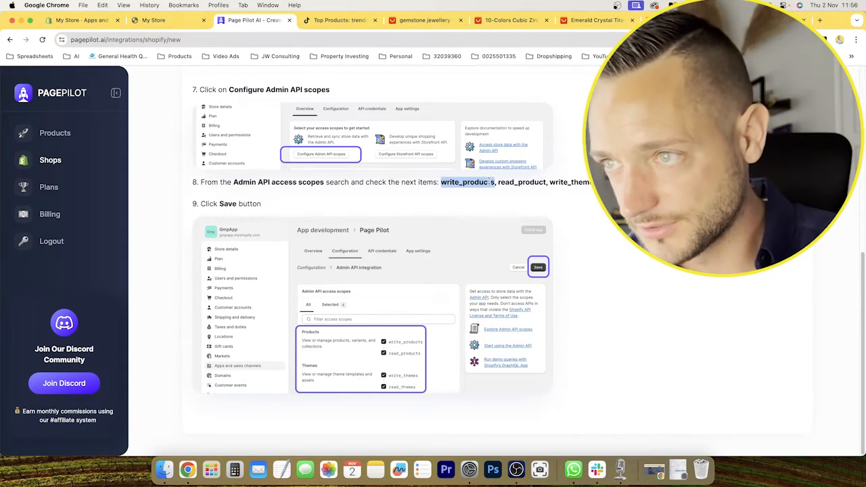
{"action": "left_click", "coordinate": [82, 20]}
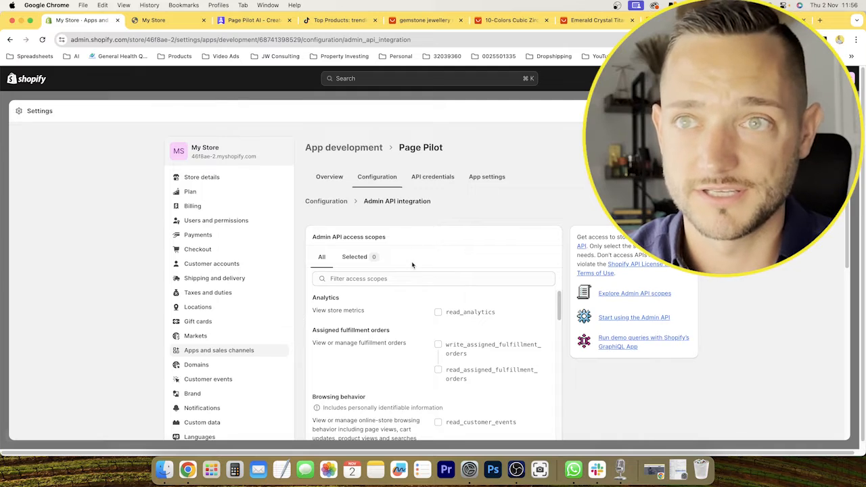
{"action": "scroll", "coordinate": [412, 263], "scroll_direction": "down", "scroll_amount": 2}
{"action": "left_click", "coordinate": [371, 196]}
{"action": "key", "text": "super+v"}
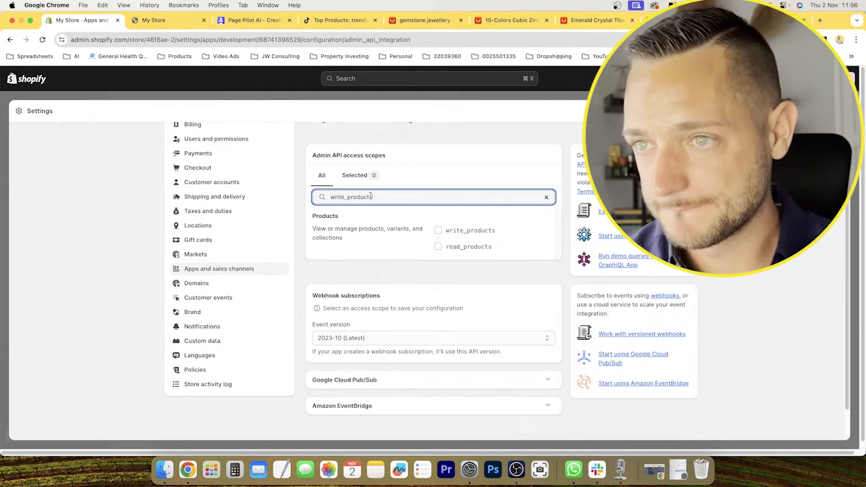
{"action": "left_click", "coordinate": [438, 230]}
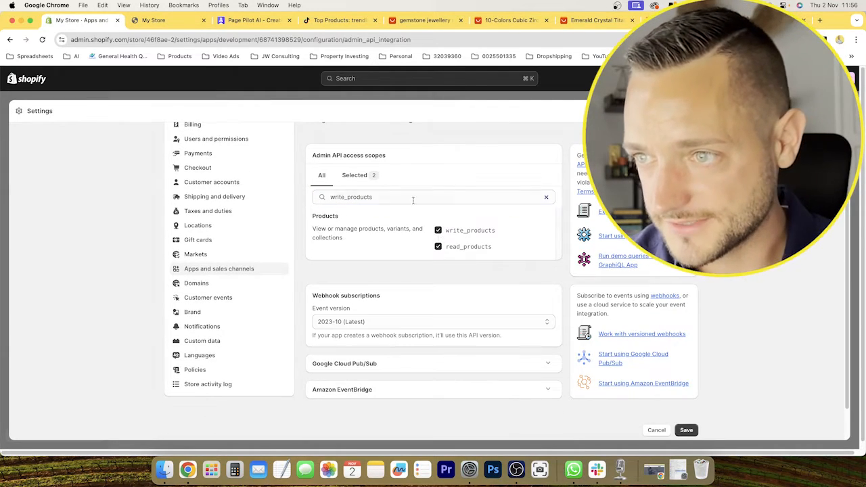
Copy "read_product" from the PagePilot guide and filter Shopify's access scopes by it to check the product read permission.
{"action": "left_click", "coordinate": [338, 20]}
{"action": "left_click", "coordinate": [253, 20]}
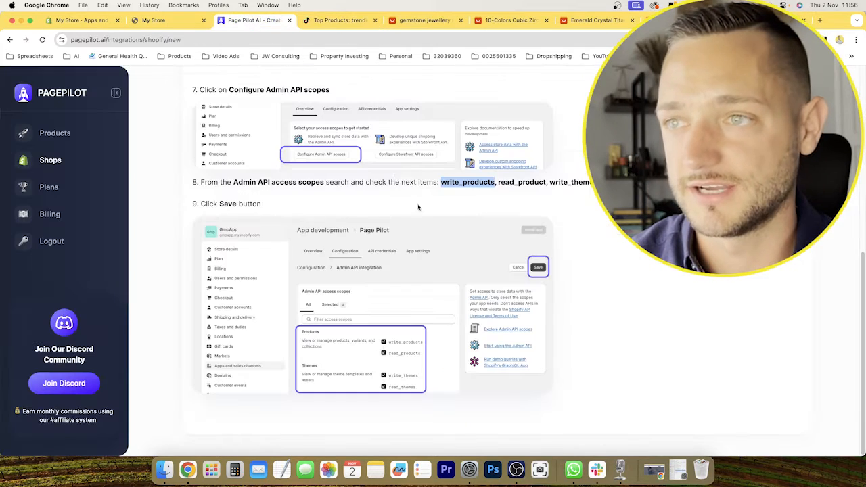
{"action": "left_click_drag", "start_coordinate": [498, 182], "coordinate": [546, 180]}
{"action": "key", "text": "ctrl+c"}
{"action": "left_click", "coordinate": [94, 20]}
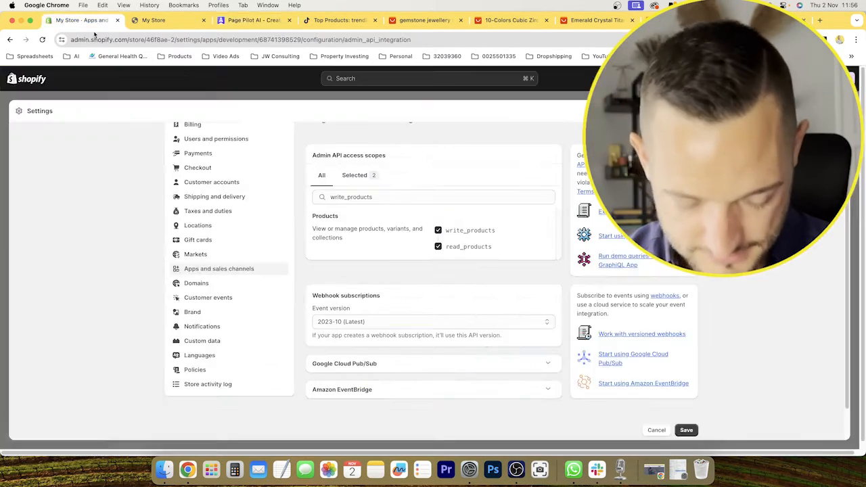
{"action": "left_click", "coordinate": [374, 197]}
{"action": "key", "text": "ctrl+a"}
{"action": "key", "text": "ctrl+v"}
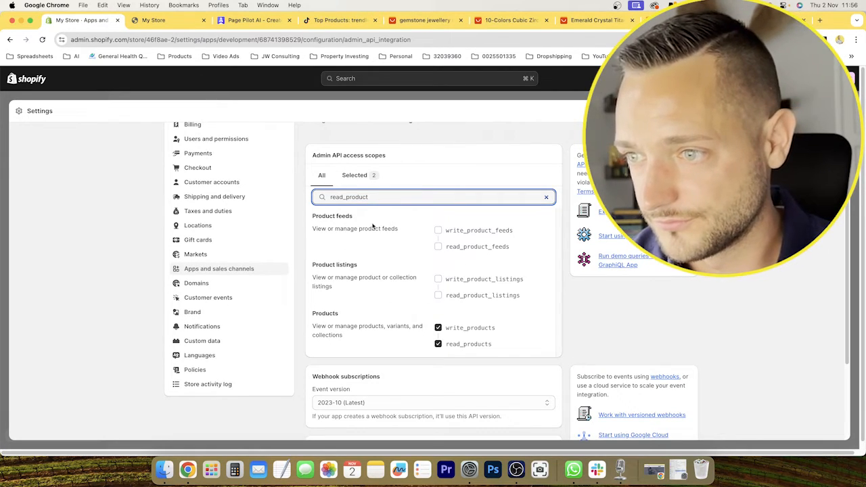
{"action": "left_click", "coordinate": [272, 20]}
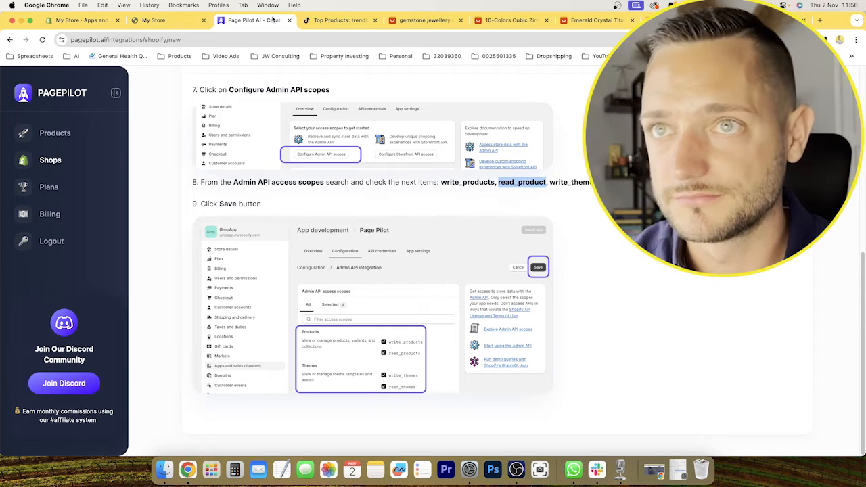
{"action": "left_click", "coordinate": [81, 20]}
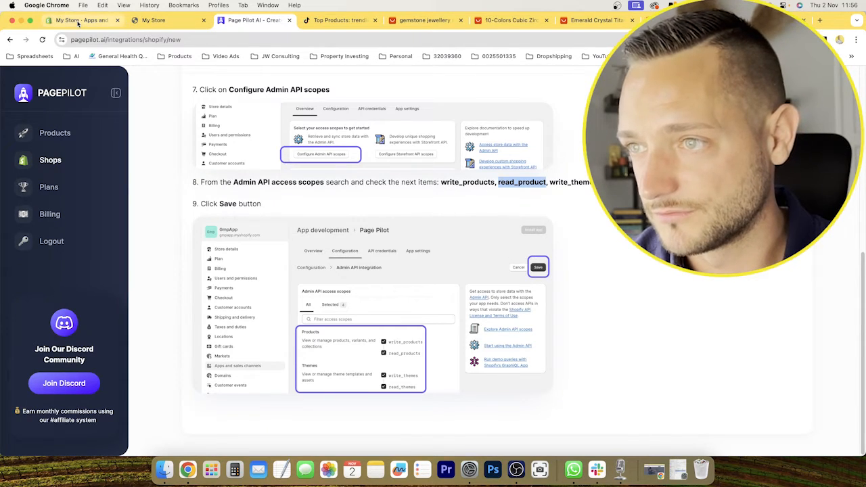
Copy "write_themes" from the PagePilot guide, filter Shopify's access scopes by it, and enable write_themes and read_themes.
{"action": "left_click", "coordinate": [253, 19]}
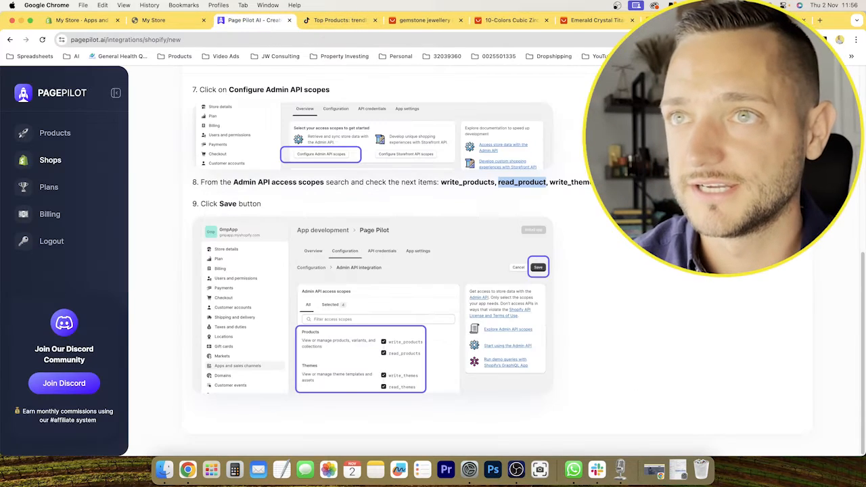
{"action": "double_click", "coordinate": [562, 182]}
{"action": "key", "text": "super+c"}
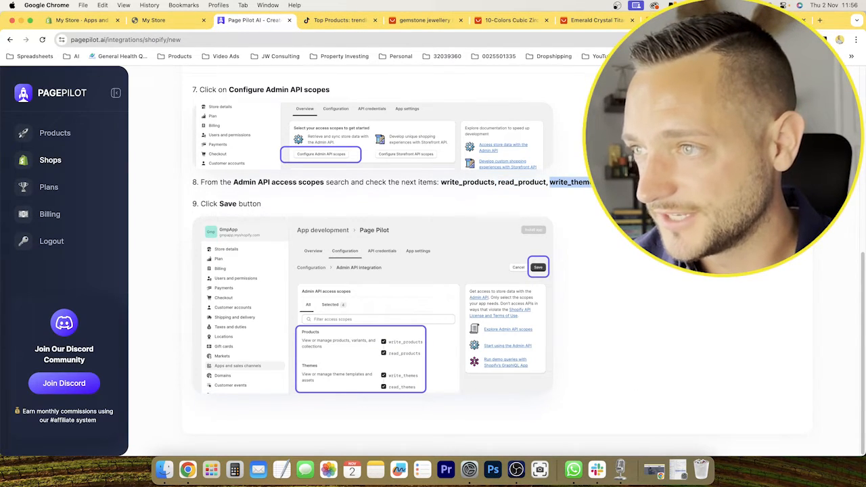
{"action": "left_click", "coordinate": [81, 20]}
{"action": "double_click", "coordinate": [357, 196]}
{"action": "key", "text": "super+v"}
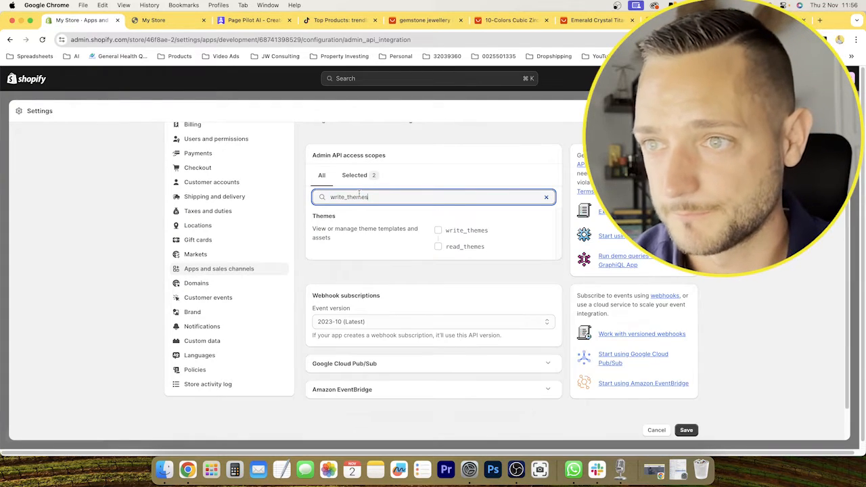
{"action": "left_click", "coordinate": [437, 230]}
{"action": "left_click", "coordinate": [437, 246]}
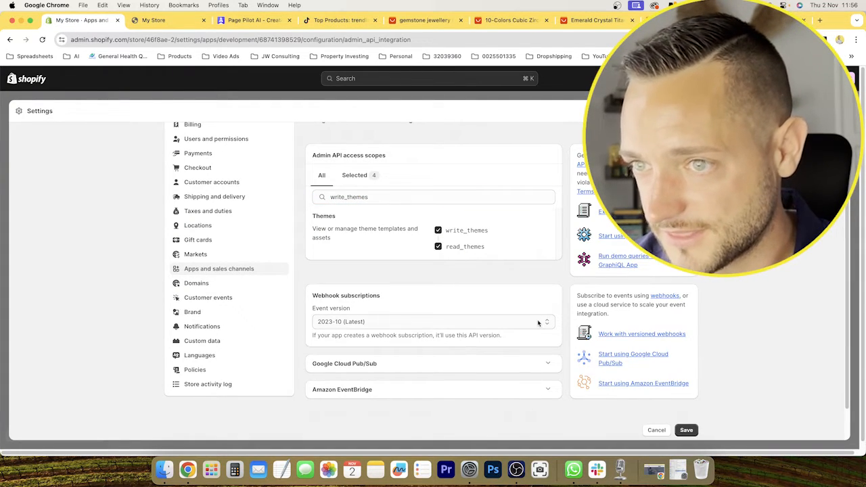
Compare the selected scopes with the PagePilot guide and save the Admin API configuration in Shopify.
{"action": "left_click", "coordinate": [276, 25]}
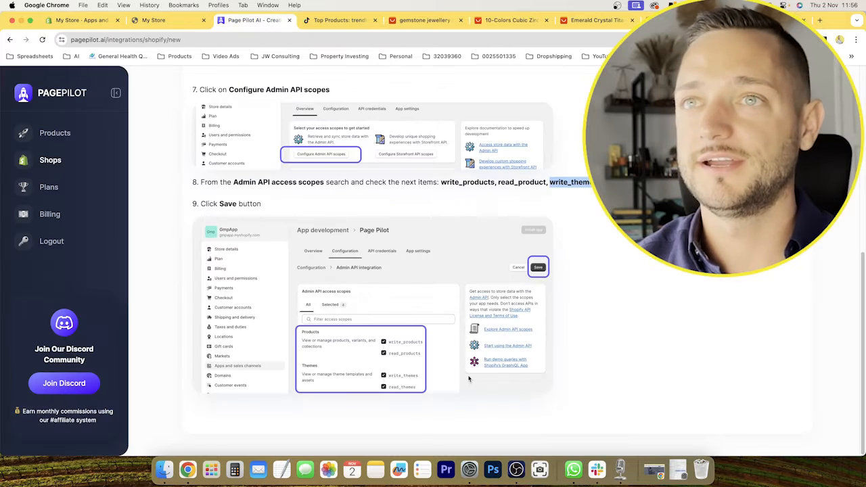
{"action": "left_click", "coordinate": [61, 24]}
{"action": "left_click", "coordinate": [685, 430]}
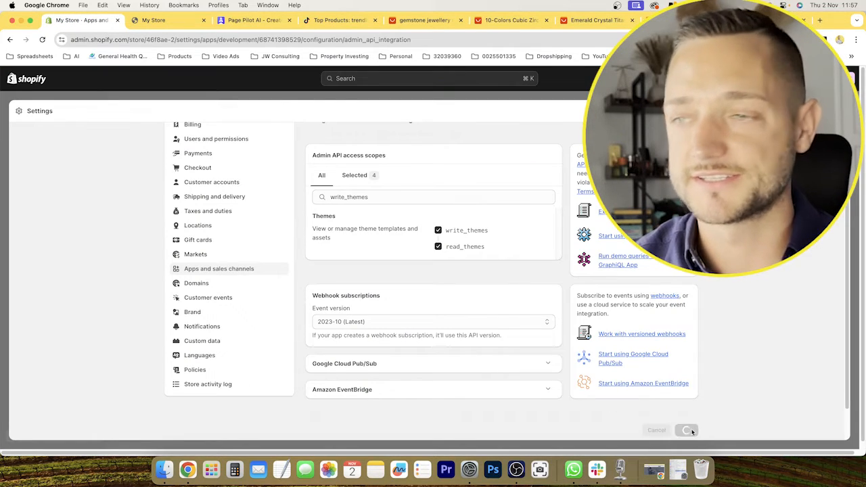
Return to PagePilot's guide, advance to step 4 of 5, and read the app installation instructions.
{"action": "left_click", "coordinate": [270, 25]}
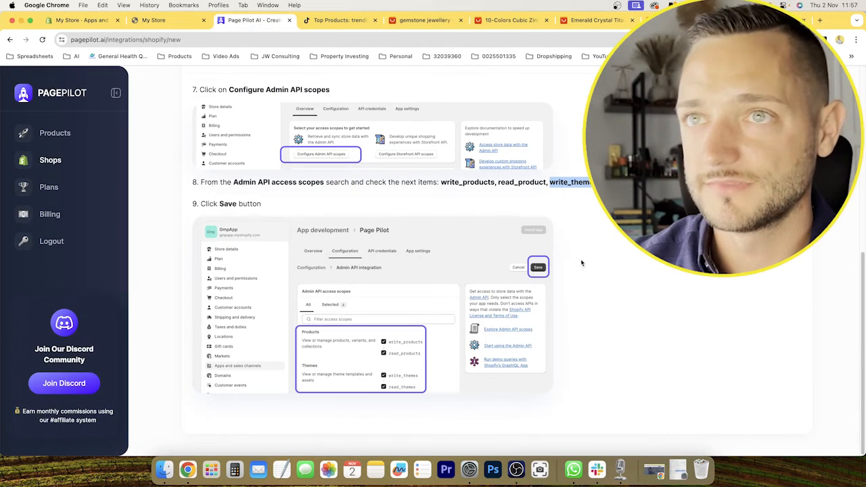
{"action": "scroll", "coordinate": [585, 262], "scroll_direction": "up", "scroll_amount": 5}
{"action": "scroll", "coordinate": [601, 261], "scroll_direction": "down", "scroll_amount": 1}
{"action": "left_click", "coordinate": [776, 296]}
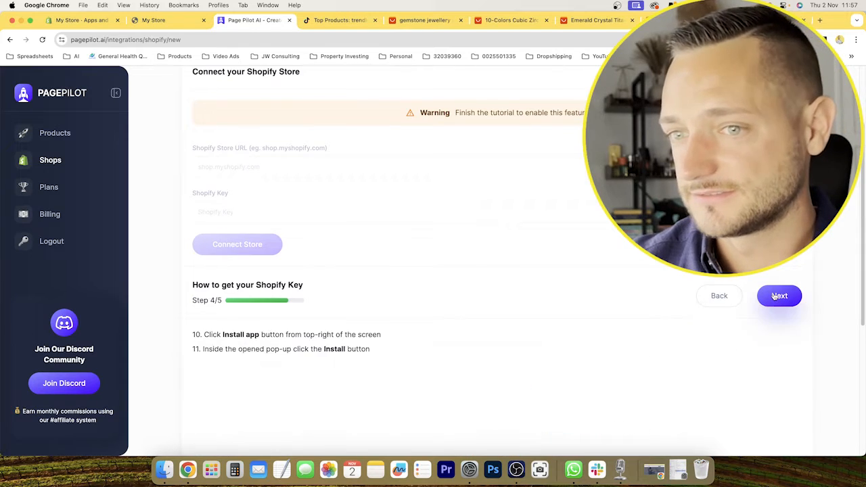
{"action": "scroll", "coordinate": [464, 263], "scroll_direction": "down", "scroll_amount": 3}
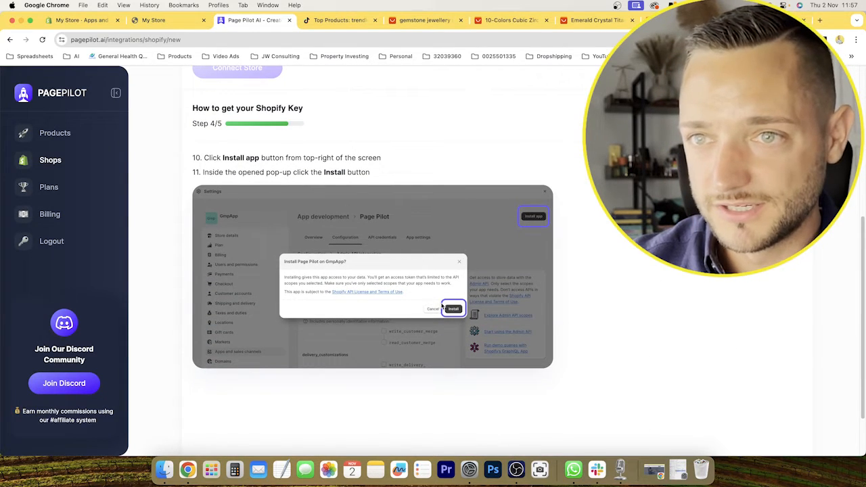
Switch to the Shopify admin and install the Page Pilot custom app on the store.
{"action": "left_click", "coordinate": [75, 20]}
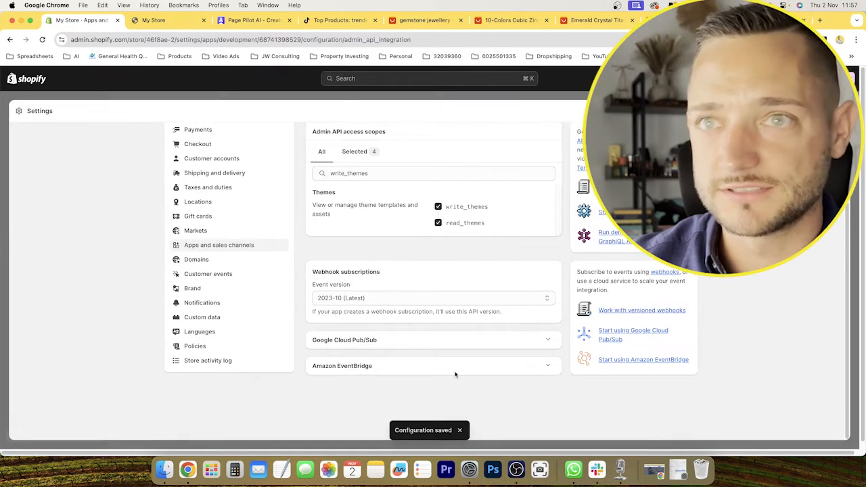
{"action": "scroll", "coordinate": [455, 373], "scroll_direction": "up", "scroll_amount": 3}
{"action": "left_click", "coordinate": [676, 148]}
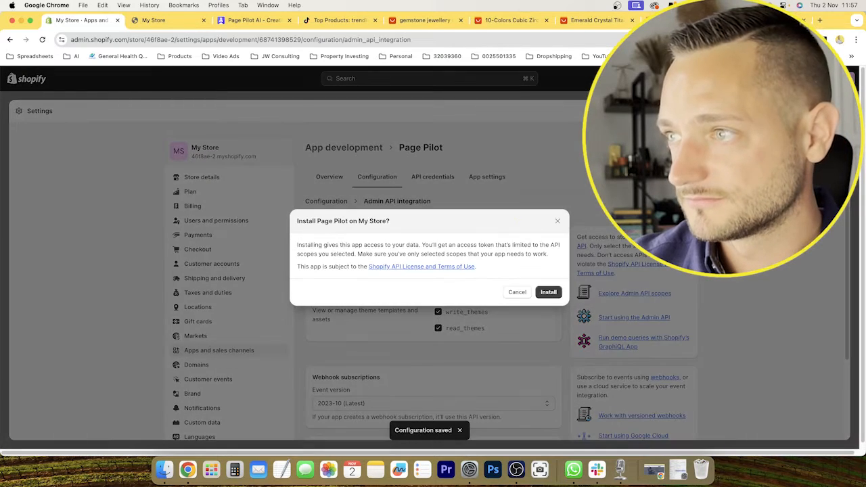
{"action": "left_click", "coordinate": [554, 293]}
Return to PagePilot's guide and advance to step 5 of 5 on revealing the Admin API access token.
{"action": "left_click", "coordinate": [267, 21]}
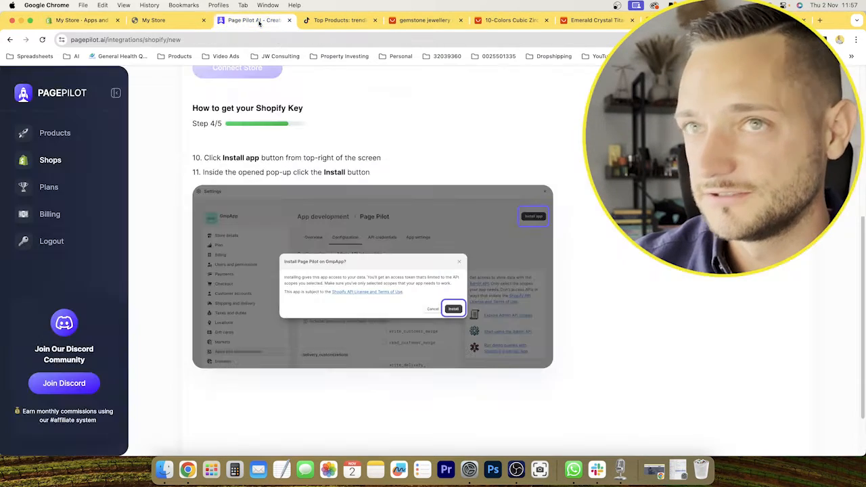
{"action": "left_click", "coordinate": [771, 116]}
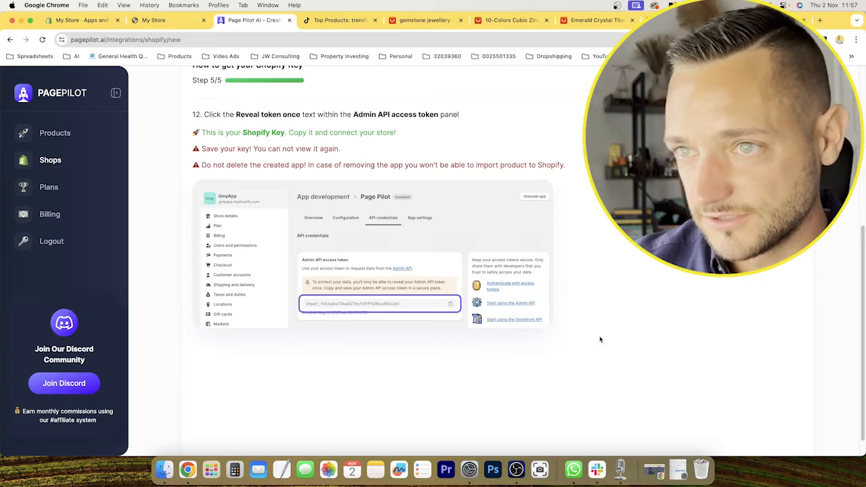
Read the token instruction in PagePilot's guide, switch to the Shopify admin, and reveal and copy Page Pilot's Admin API access token.
{"action": "left_click_drag", "start_coordinate": [204, 114], "coordinate": [225, 114]}
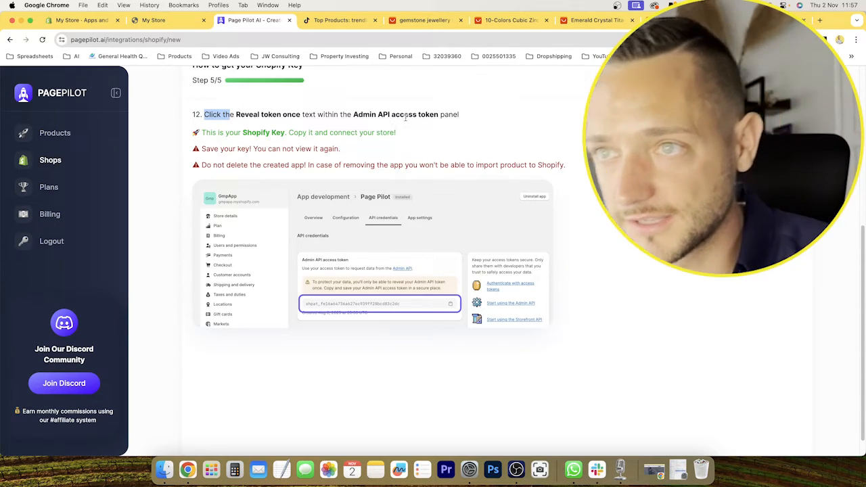
{"action": "left_click", "coordinate": [108, 20]}
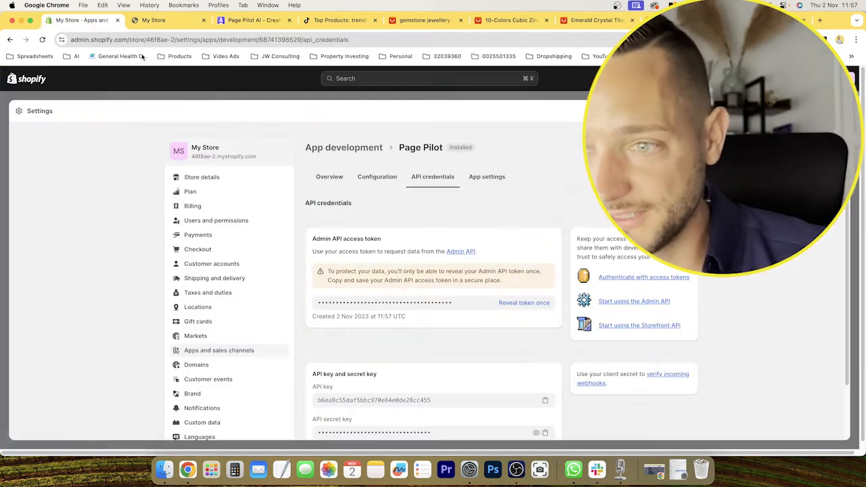
{"action": "left_click", "coordinate": [514, 301]}
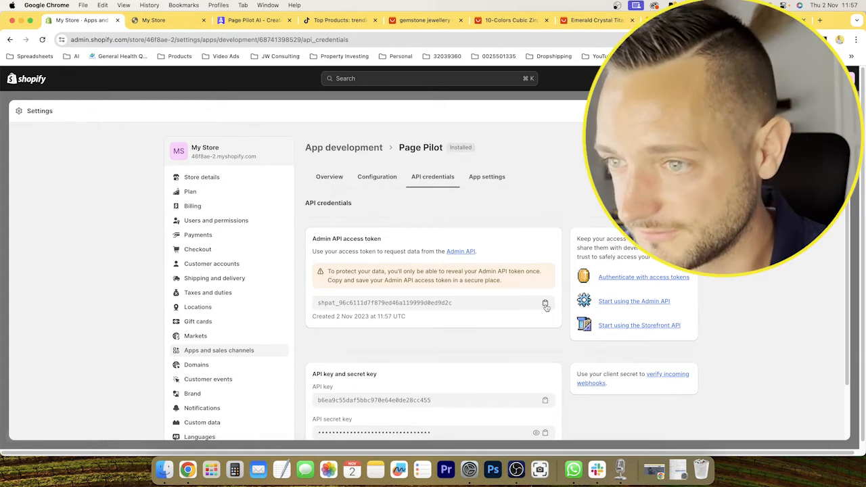
{"action": "left_click", "coordinate": [545, 303]}
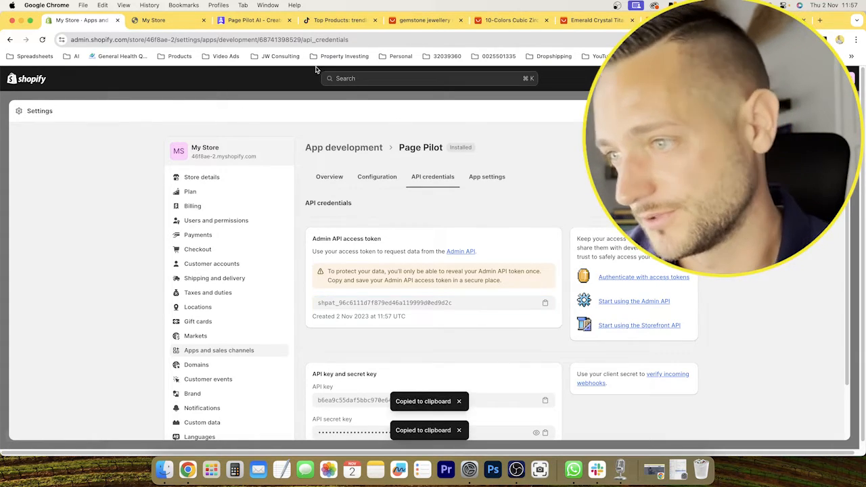
Return to PagePilot's store connection form and paste the Admin API access token as the Shopify Key.
{"action": "left_click", "coordinate": [255, 21]}
{"action": "scroll", "coordinate": [534, 254], "scroll_direction": "down", "scroll_amount": 1}
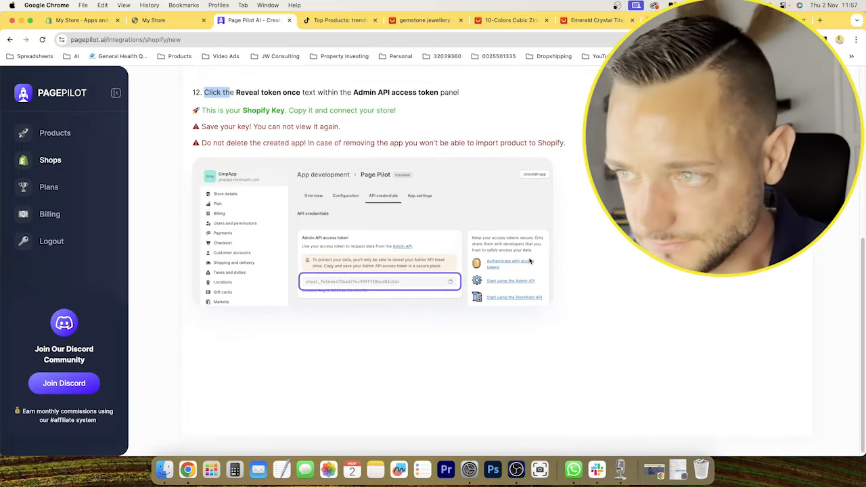
{"action": "left_click_drag", "start_coordinate": [201, 109], "coordinate": [282, 109]}
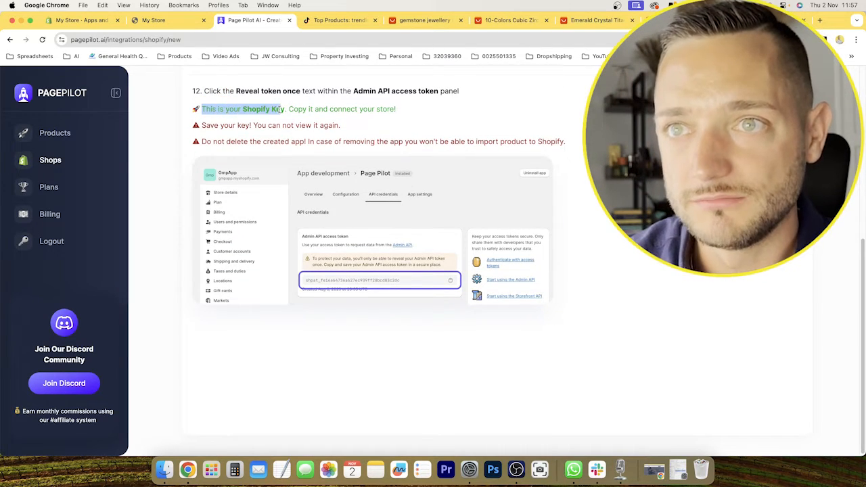
{"action": "scroll", "coordinate": [349, 185], "scroll_direction": "up", "scroll_amount": 5}
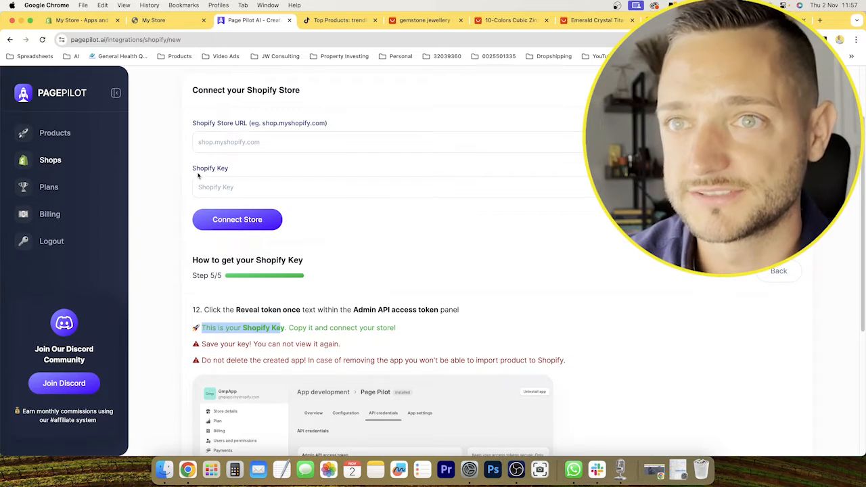
{"action": "left_click", "coordinate": [242, 190]}
{"action": "key", "text": "super+v"}
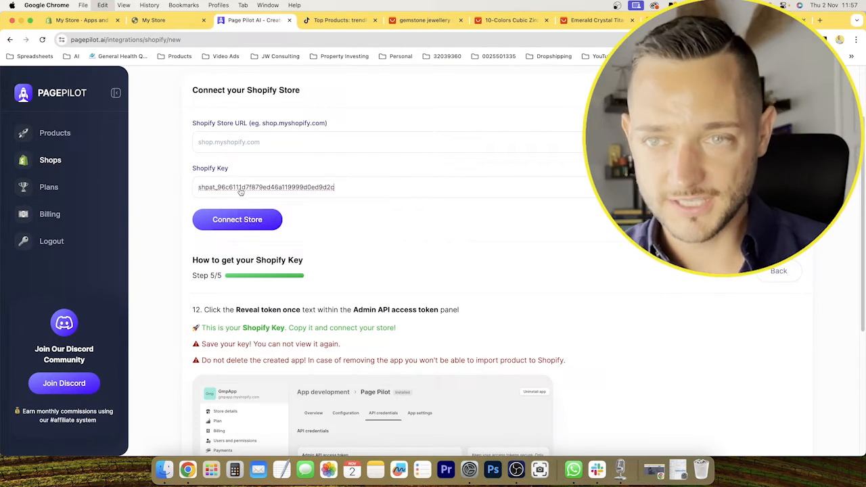
Switch to the Shopify admin, leave its settings, open the live online store and copy its web address.
{"action": "left_click", "coordinate": [229, 144]}
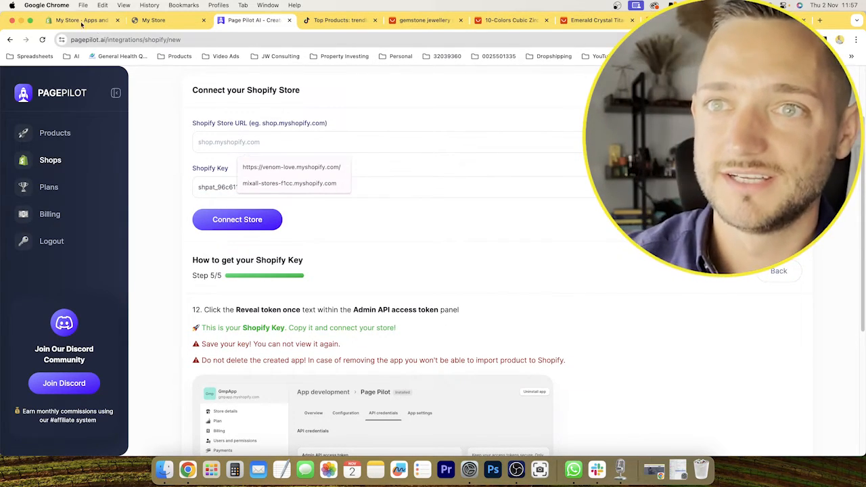
{"action": "left_click", "coordinate": [85, 20]}
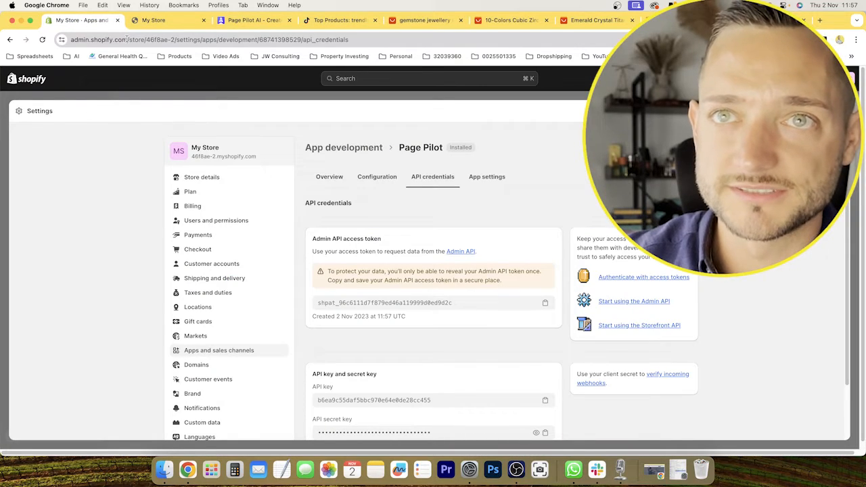
{"action": "left_click", "coordinate": [126, 39]}
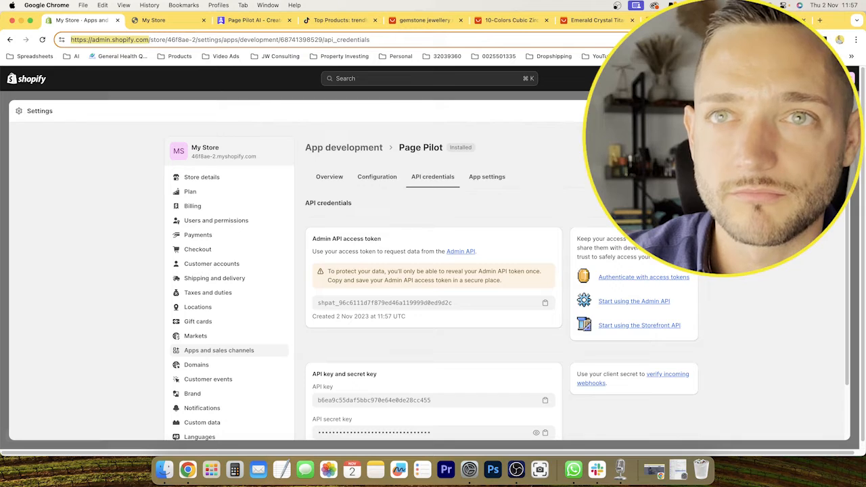
{"action": "left_click", "coordinate": [837, 110]}
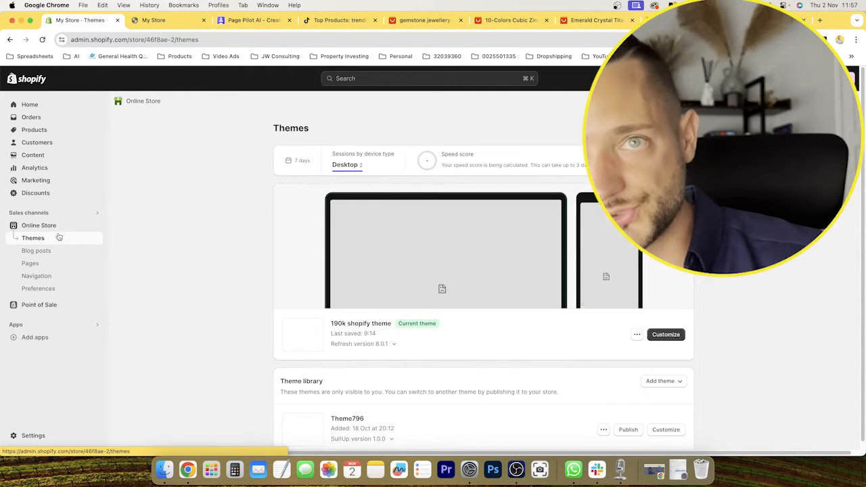
{"action": "left_click", "coordinate": [99, 227]}
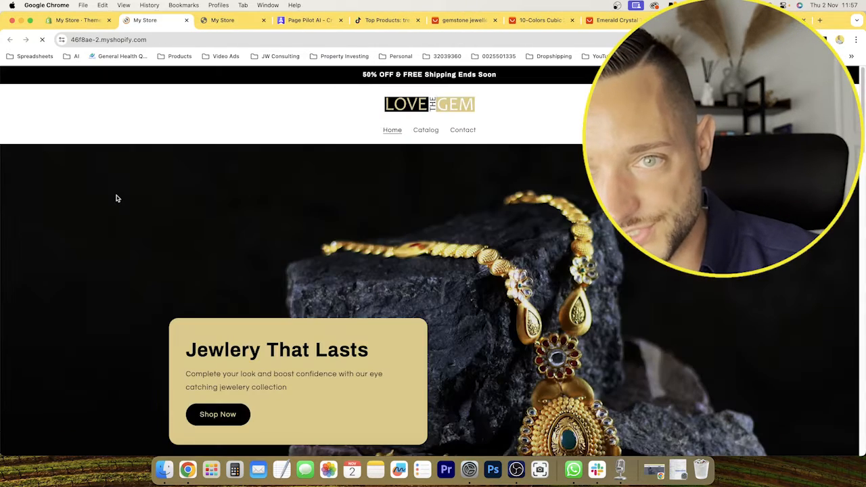
{"action": "left_click", "coordinate": [155, 35]}
{"action": "left_click", "coordinate": [153, 38]}
{"action": "left_click_drag", "start_coordinate": [153, 38], "coordinate": [154, 37]}
{"action": "double_click", "coordinate": [155, 38]}
{"action": "triple_click", "coordinate": [155, 38]}
{"action": "double_click", "coordinate": [155, 37]}
{"action": "triple_click", "coordinate": [155, 38]}
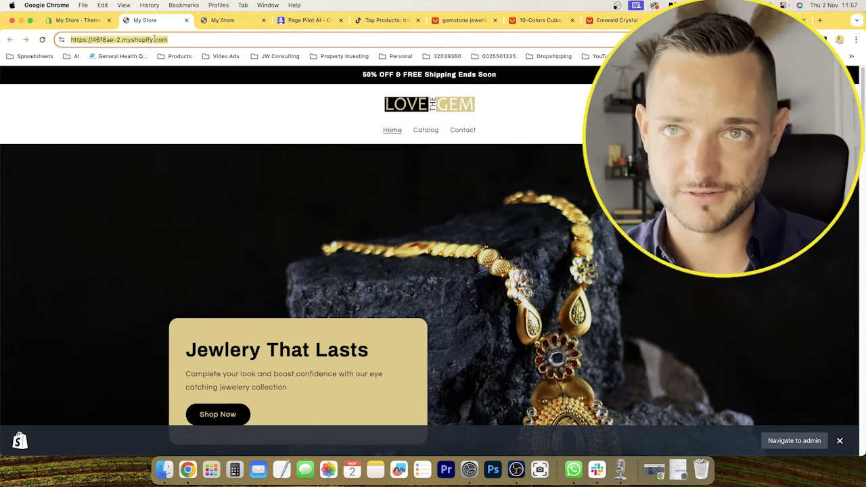
{"action": "left_click", "coordinate": [101, 21]}
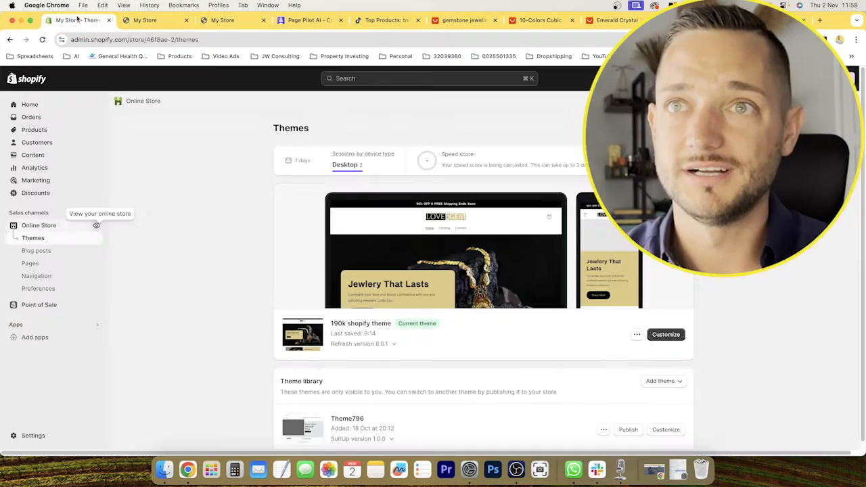
{"action": "left_click", "coordinate": [317, 20]}
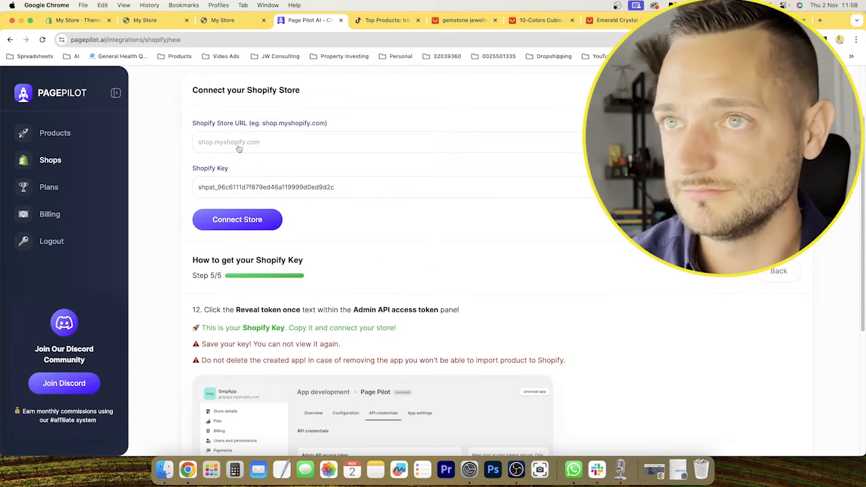
{"action": "left_click", "coordinate": [238, 144]}
{"action": "key", "text": "super+v"}
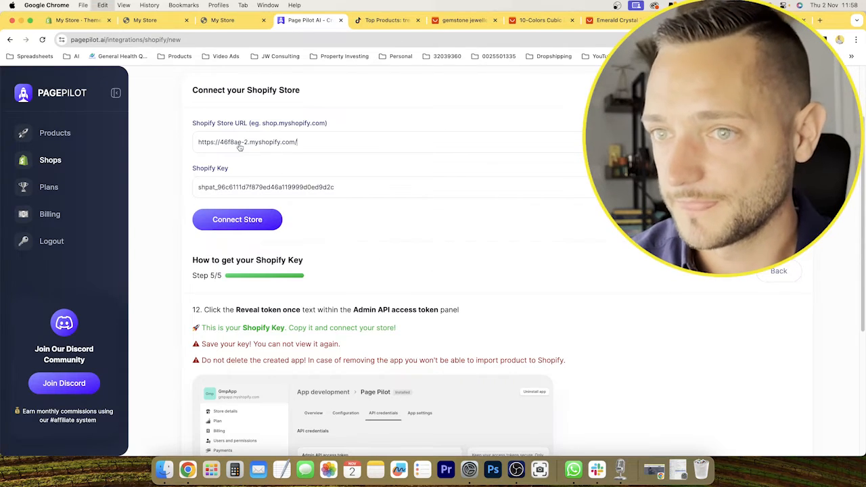
{"action": "left_click", "coordinate": [226, 224]}
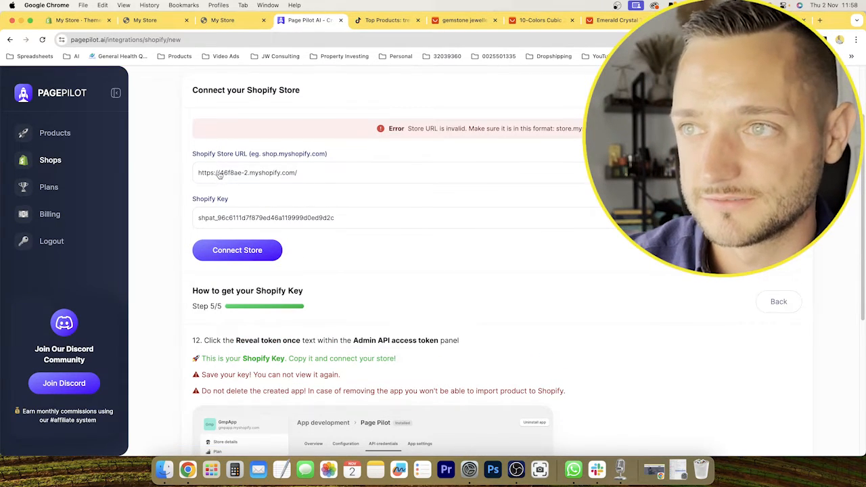
Shorten the Shopify Store URL to 46f8ae-2.myshopify.com and connect the store.
{"action": "left_click_drag", "start_coordinate": [220, 175], "coordinate": [170, 174]}
{"action": "key", "text": "BackSpace"}
{"action": "left_click", "coordinate": [308, 174]}
{"action": "key", "text": "BackSpace"}
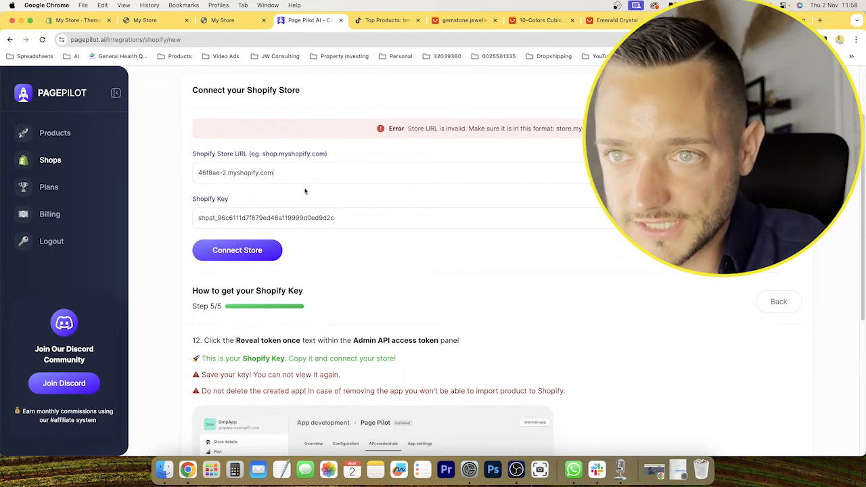
{"action": "left_click", "coordinate": [249, 259]}
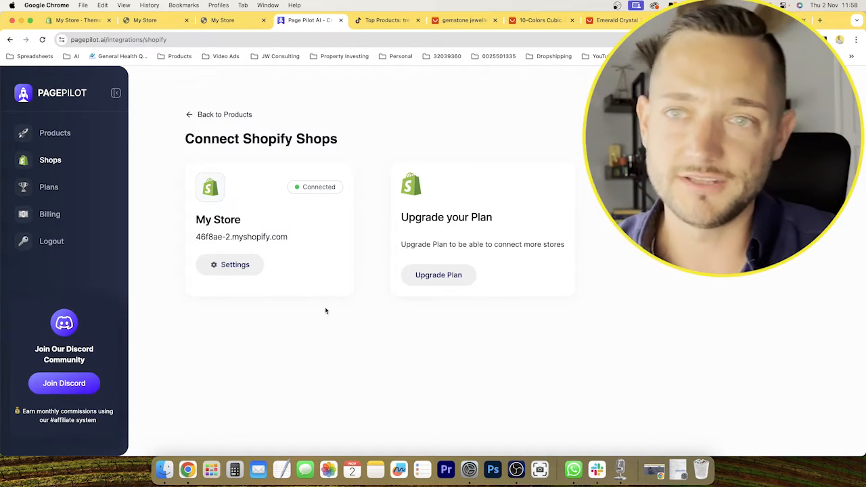
Open PagePilot's products list, switch to the AliExpress emerald crystal necklace, ring and earring set, and copy its product URL.
{"action": "left_click", "coordinate": [53, 133]}
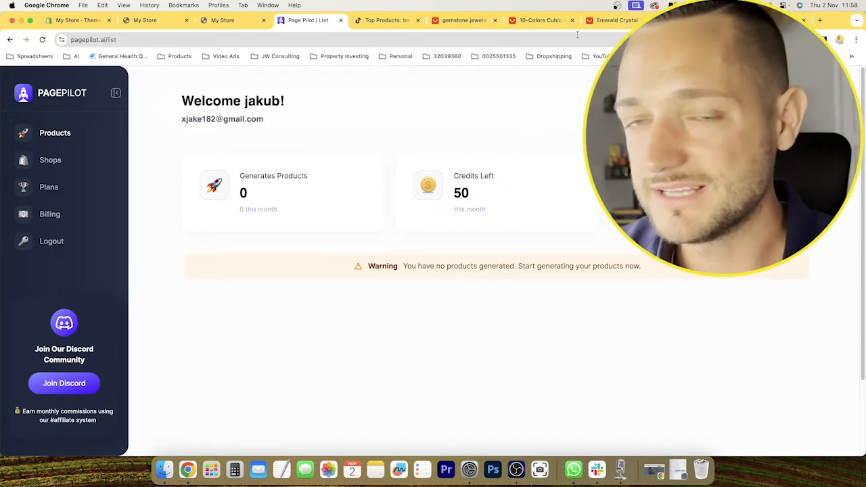
{"action": "left_click", "coordinate": [613, 20]}
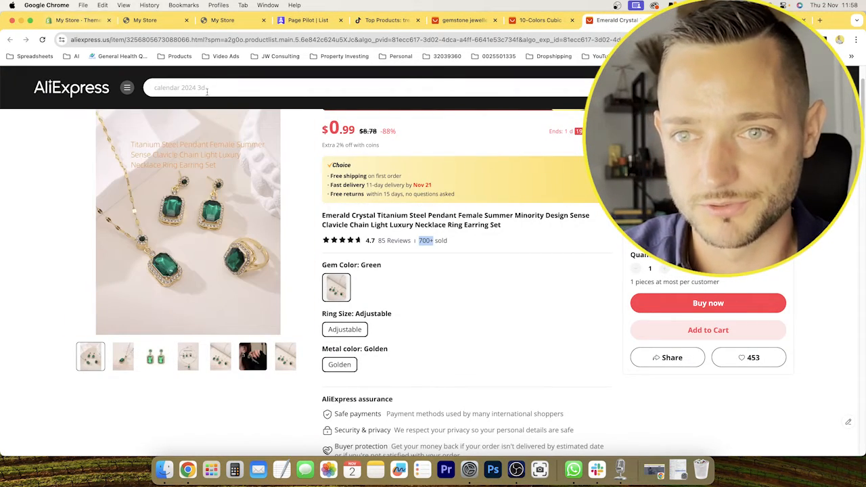
{"action": "scroll", "coordinate": [186, 75], "scroll_direction": "up", "scroll_amount": 3}
{"action": "left_click", "coordinate": [181, 38]}
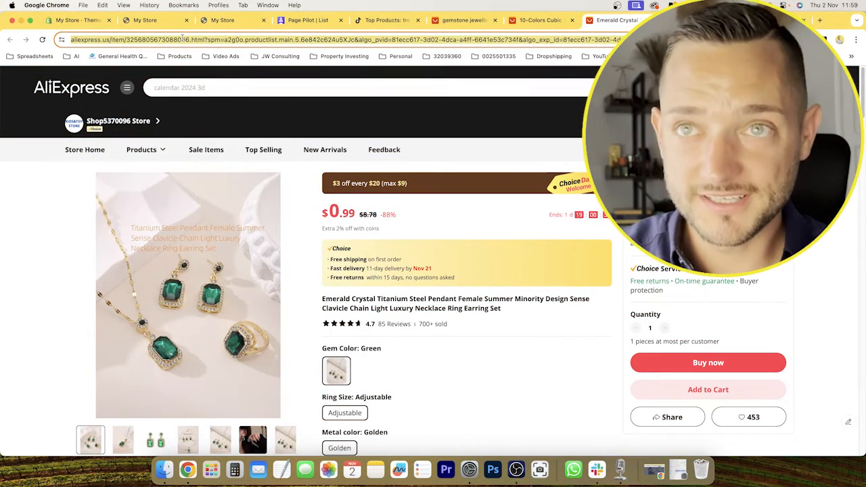
{"action": "key", "text": "super+c"}
{"action": "key", "text": "super+c"}
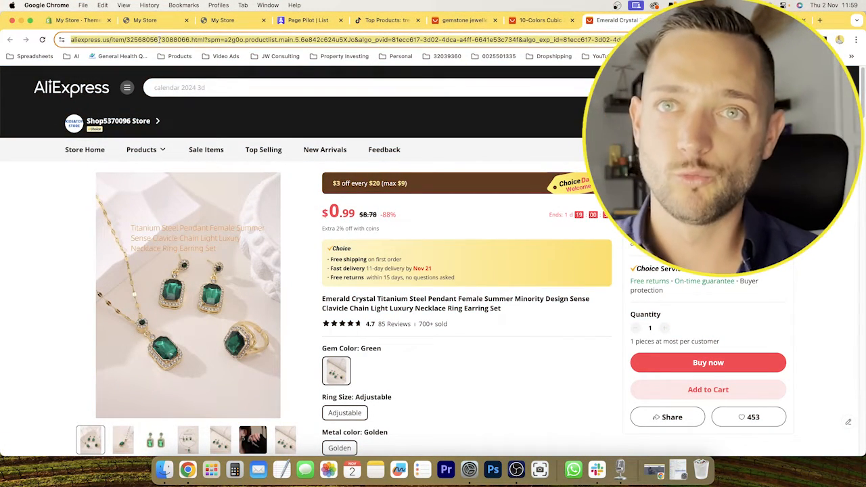
Return to PagePilot and generate a new product from AliExpress using the copied emerald jewellery set URL.
{"action": "left_click", "coordinate": [60, 21]}
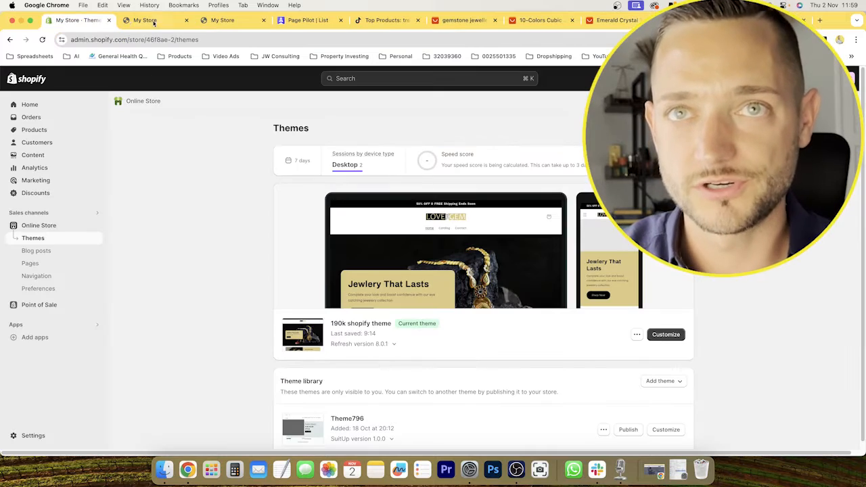
{"action": "left_click", "coordinate": [316, 21]}
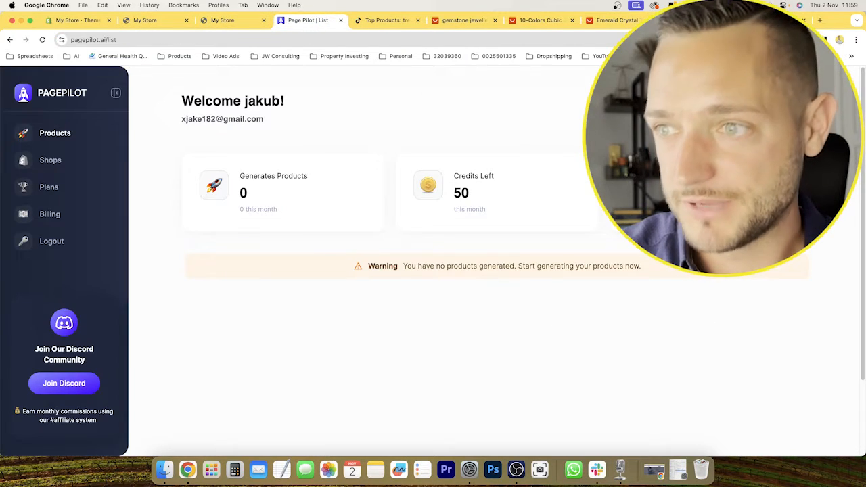
{"action": "left_click", "coordinate": [761, 109]}
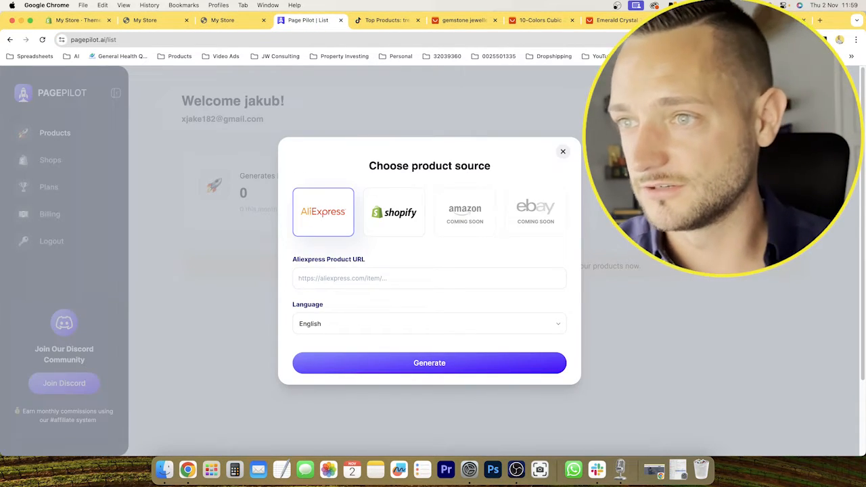
{"action": "left_click", "coordinate": [334, 280]}
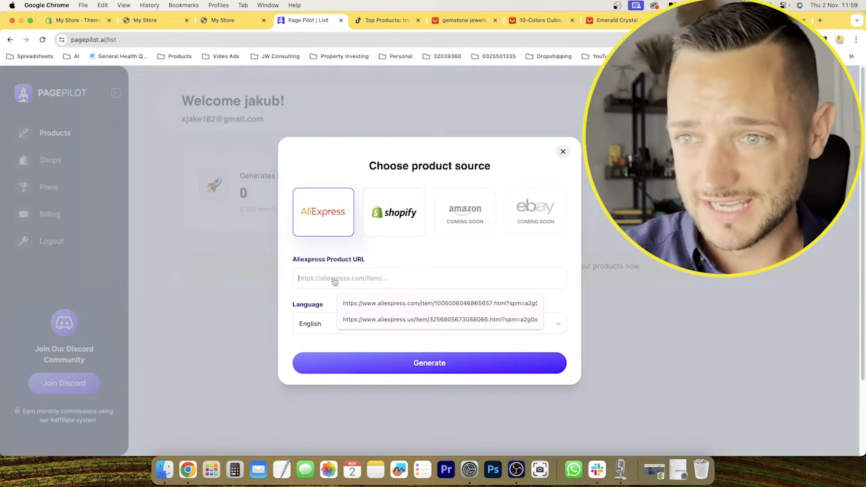
{"action": "key", "text": "super+v"}
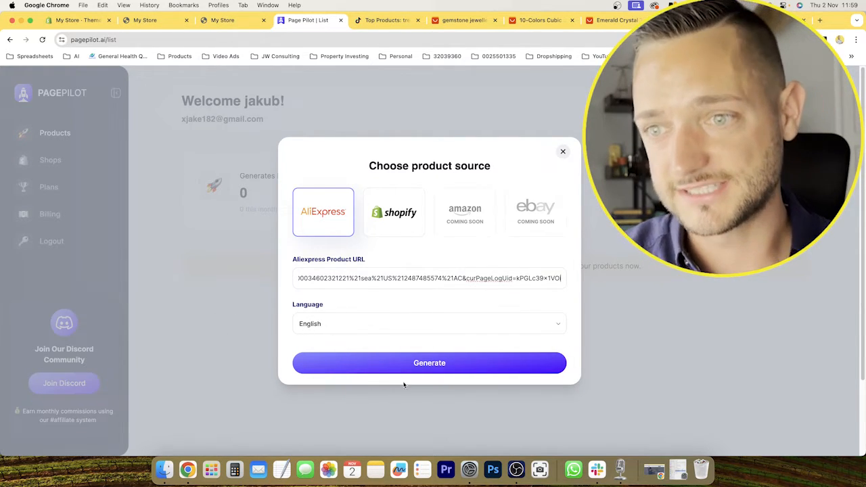
{"action": "left_click", "coordinate": [424, 367]}
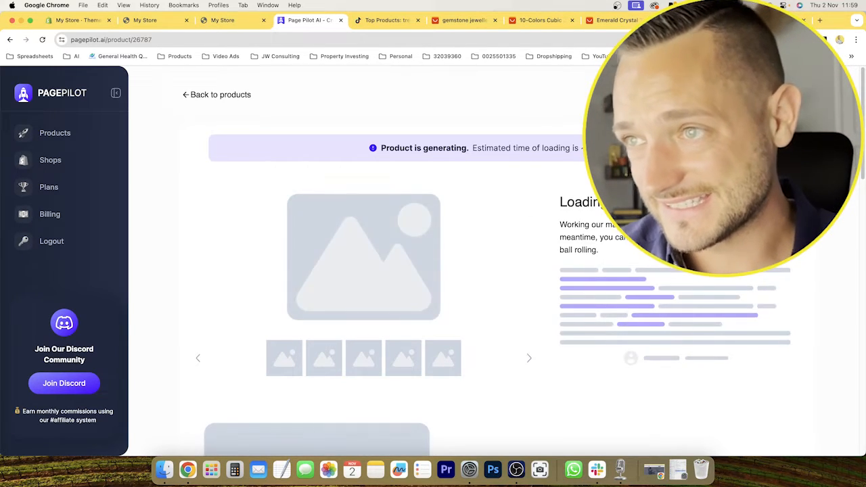
Examine the generated emerald jewellery product page, including its images, benefit points, review and sales copy sections.
{"action": "scroll", "coordinate": [589, 265], "scroll_direction": "down", "scroll_amount": 5}
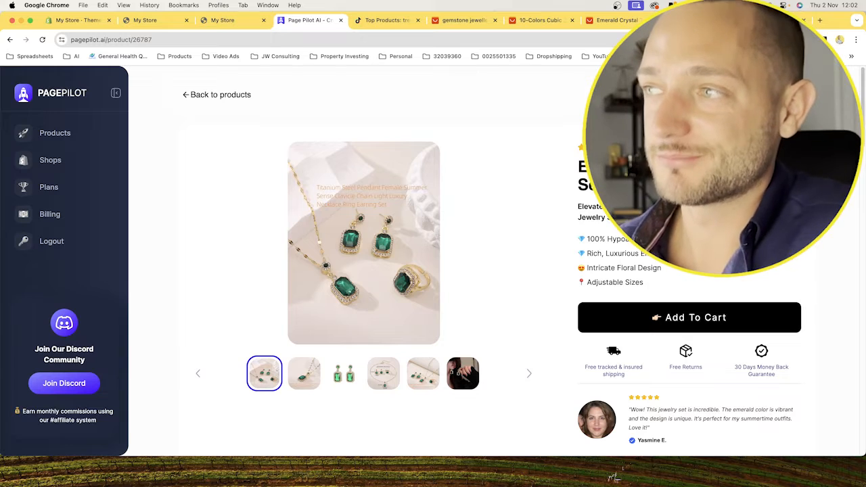
{"action": "scroll", "coordinate": [535, 235], "scroll_direction": "down", "scroll_amount": 2}
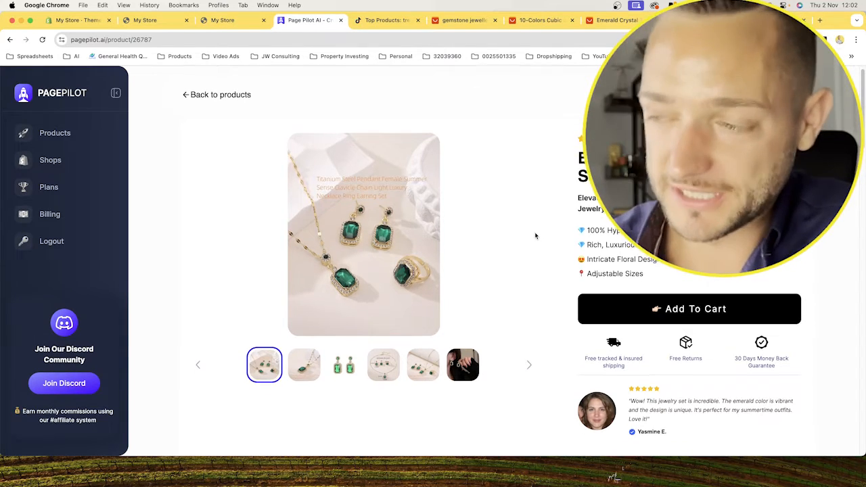
{"action": "scroll", "coordinate": [433, 257], "scroll_direction": "up", "scroll_amount": 2}
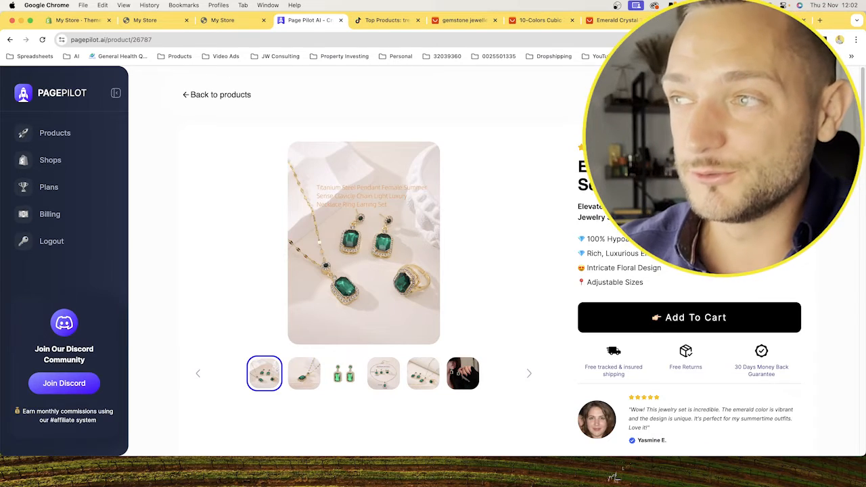
{"action": "scroll", "coordinate": [600, 211], "scroll_direction": "down", "scroll_amount": 2}
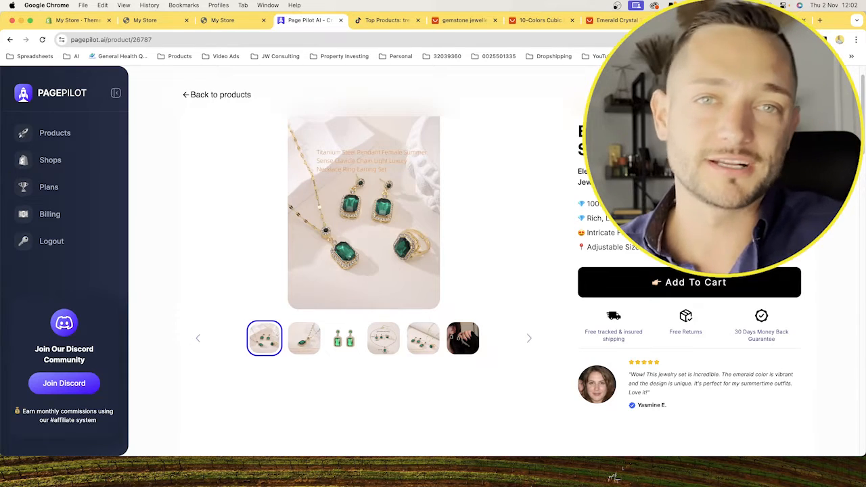
{"action": "scroll", "coordinate": [365, 270], "scroll_direction": "down", "scroll_amount": 10}
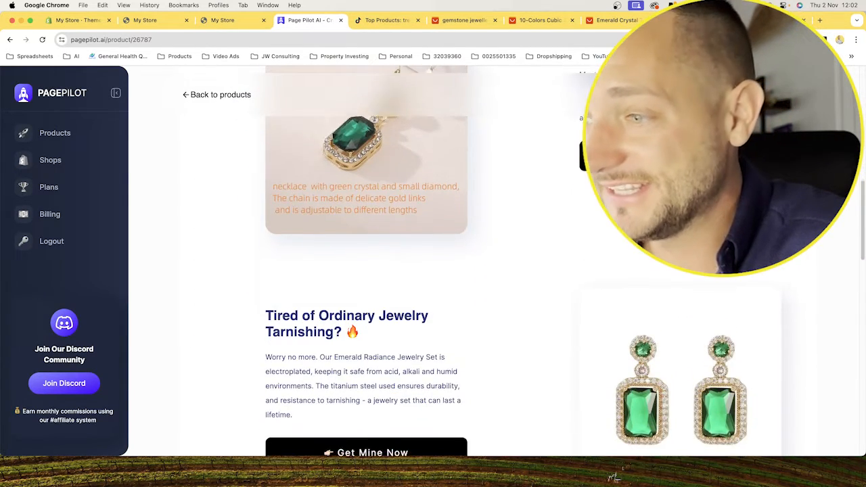
Examine the rest of the generated page, including the remaining sales copy, customer reviews and money-back guarantee section.
{"action": "scroll", "coordinate": [469, 257], "scroll_direction": "down", "scroll_amount": 5}
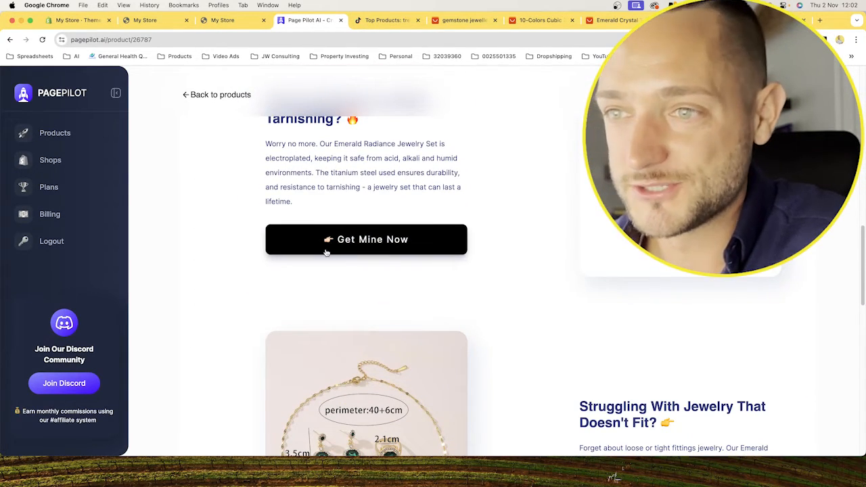
{"action": "scroll", "coordinate": [345, 239], "scroll_direction": "down", "scroll_amount": 12}
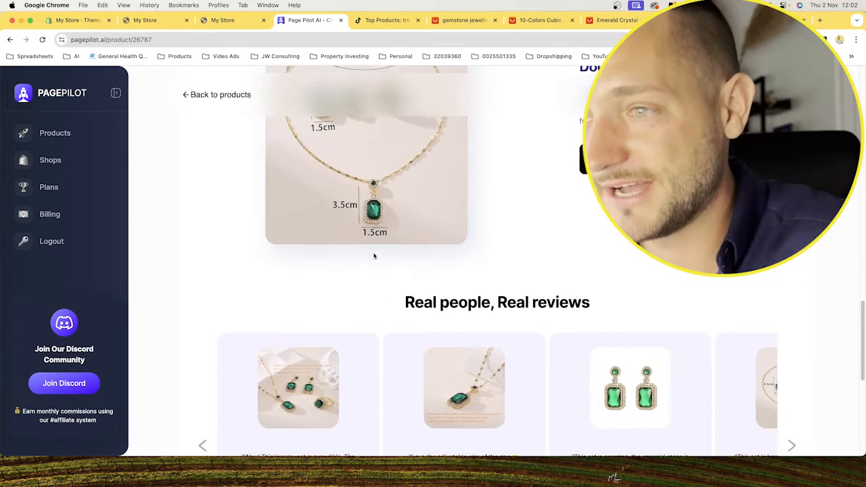
{"action": "scroll", "coordinate": [373, 257], "scroll_direction": "down", "scroll_amount": 5}
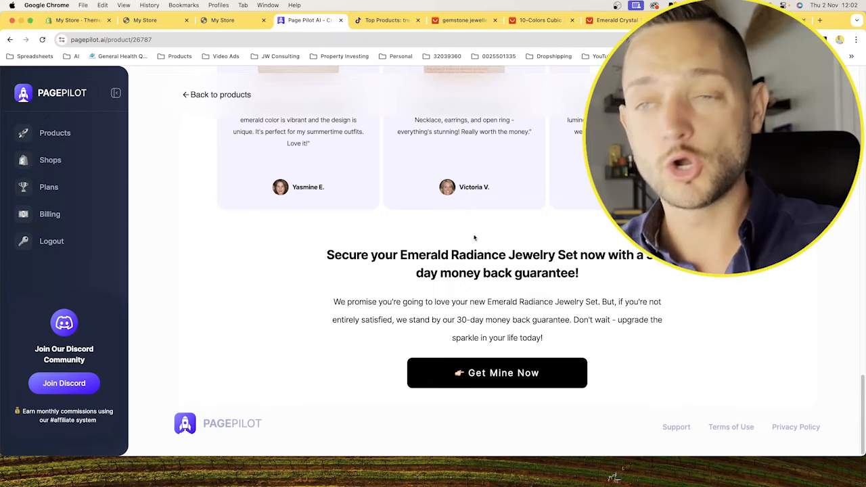
{"action": "scroll", "coordinate": [460, 242], "scroll_direction": "up", "scroll_amount": 20}
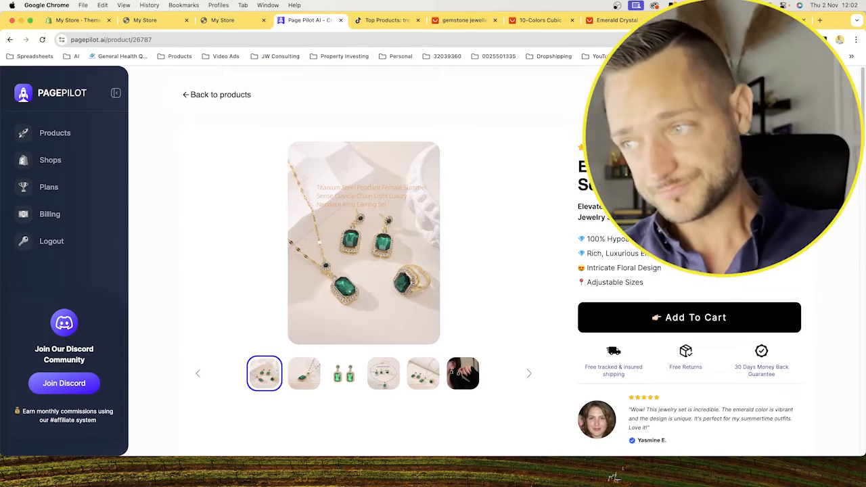
{"action": "scroll", "coordinate": [819, 269], "scroll_direction": "down", "scroll_amount": 2}
{"action": "scroll", "coordinate": [819, 268], "scroll_direction": "up", "scroll_amount": 2}
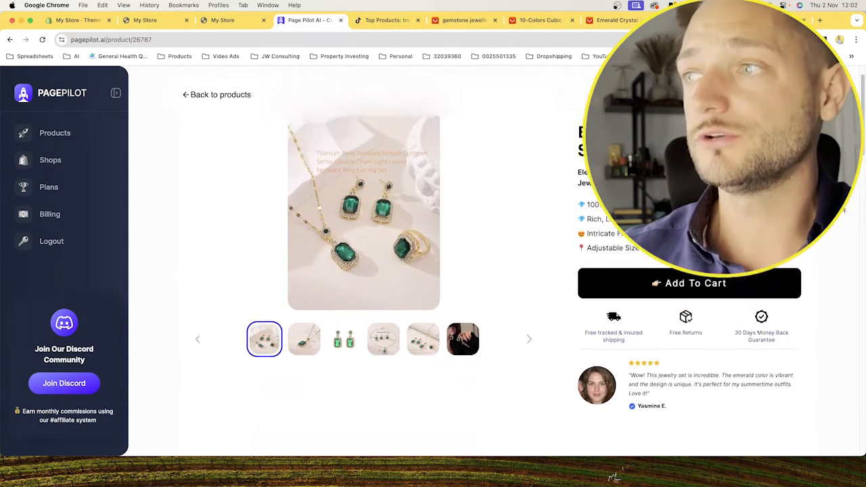
Open the first benefit point of the generated jewellery page for editing and cancel without saving.
{"action": "scroll", "coordinate": [704, 323], "scroll_direction": "down", "scroll_amount": 2}
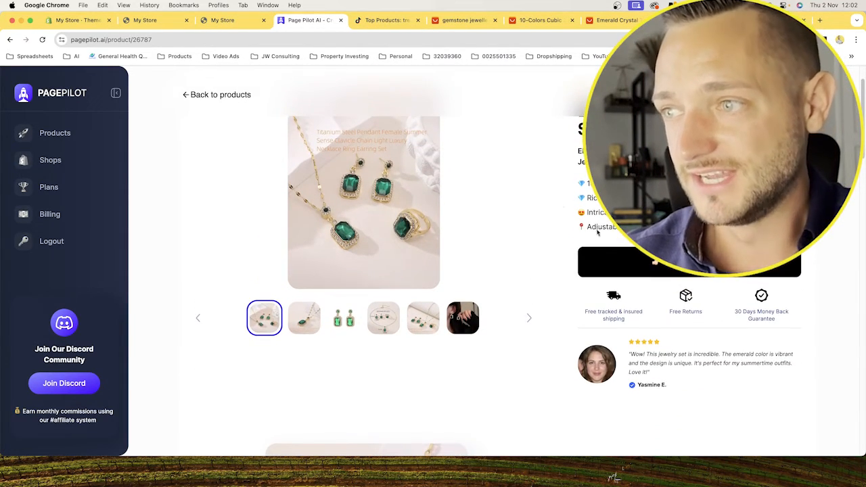
{"action": "scroll", "coordinate": [514, 332], "scroll_direction": "down", "scroll_amount": 3}
{"action": "scroll", "coordinate": [512, 334], "scroll_direction": "up", "scroll_amount": 4}
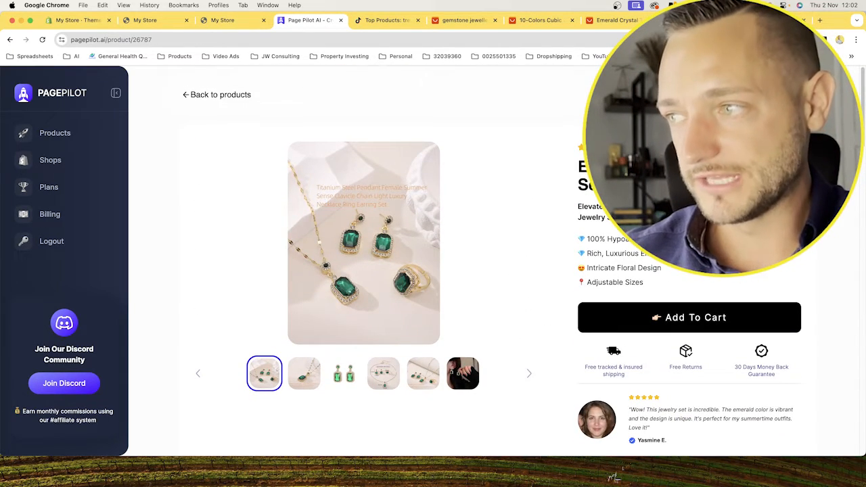
{"action": "left_click", "coordinate": [703, 240]}
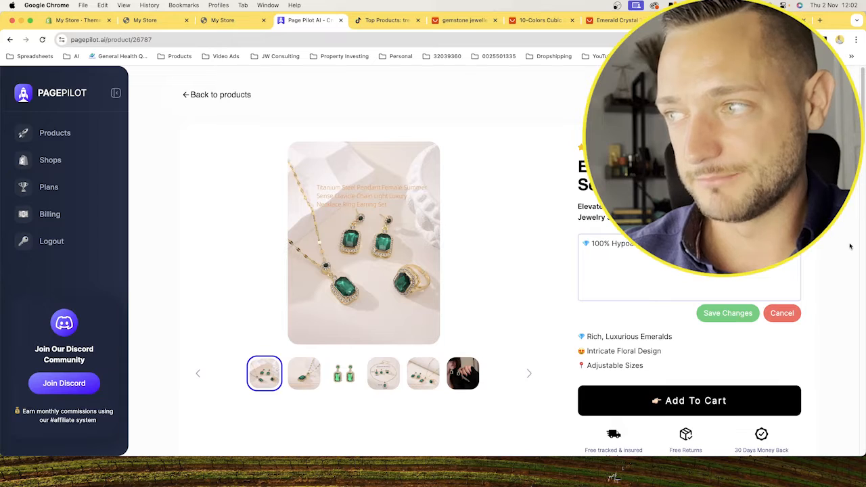
{"action": "left_click", "coordinate": [781, 313]}
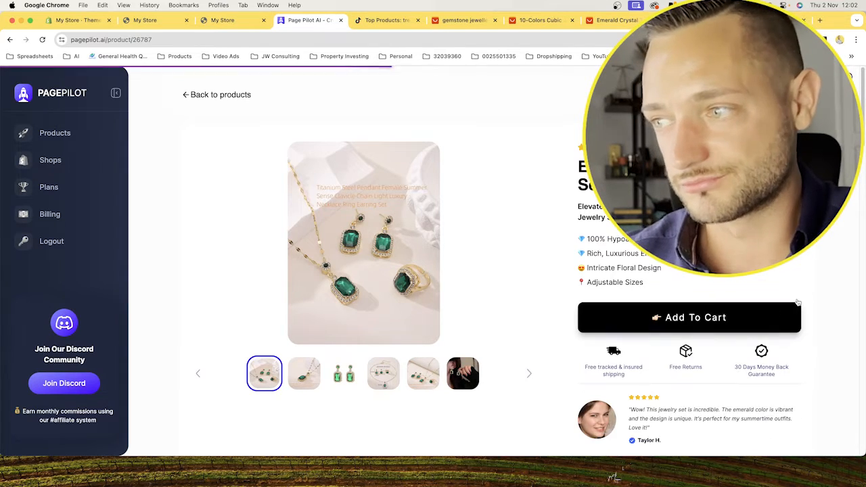
Browse the customer reviews carousel on the generated page in both directions and check the guarantee section below it.
{"action": "scroll", "coordinate": [693, 294], "scroll_direction": "down", "scroll_amount": 6}
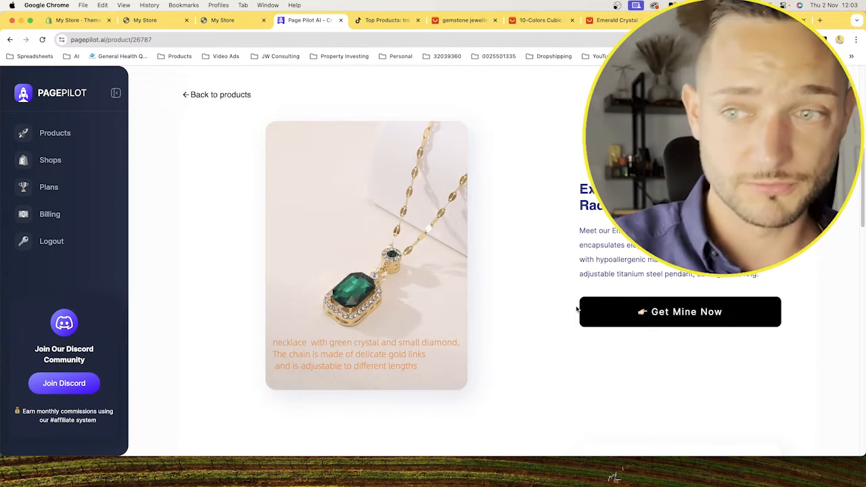
{"action": "scroll", "coordinate": [576, 308], "scroll_direction": "down", "scroll_amount": 15}
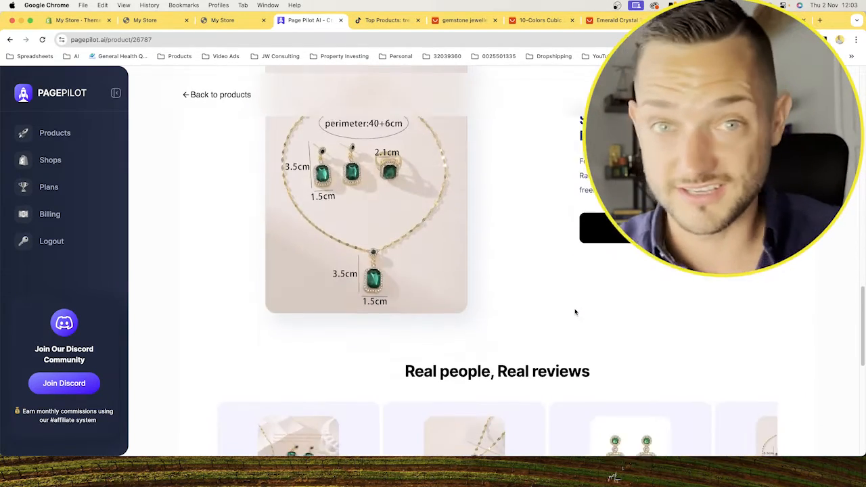
{"action": "scroll", "coordinate": [575, 308], "scroll_direction": "up", "scroll_amount": 5}
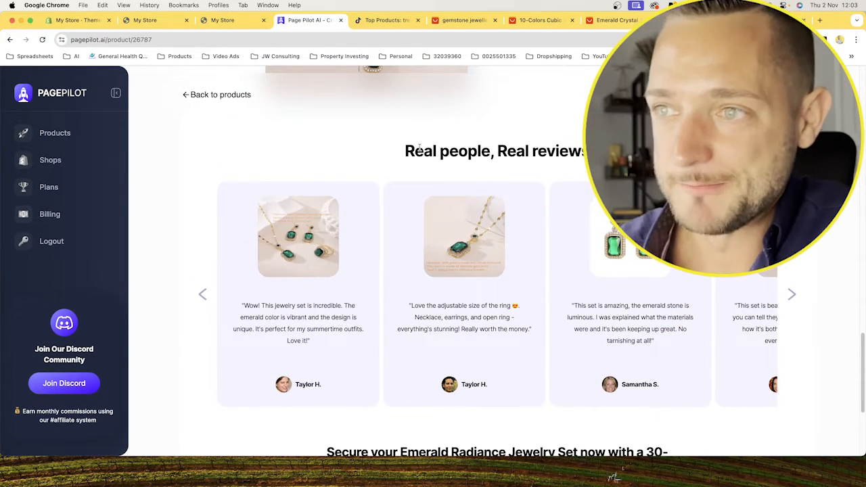
{"action": "left_click", "coordinate": [793, 296]}
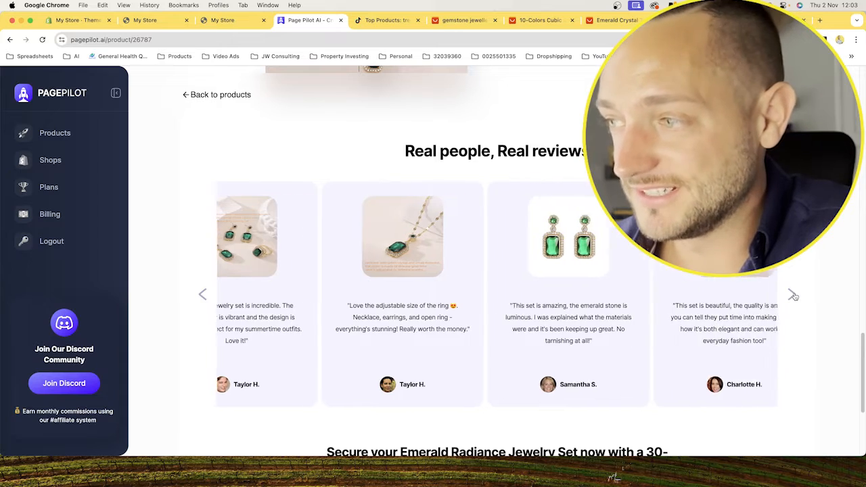
{"action": "left_click", "coordinate": [791, 297]}
{"action": "left_click", "coordinate": [792, 297]}
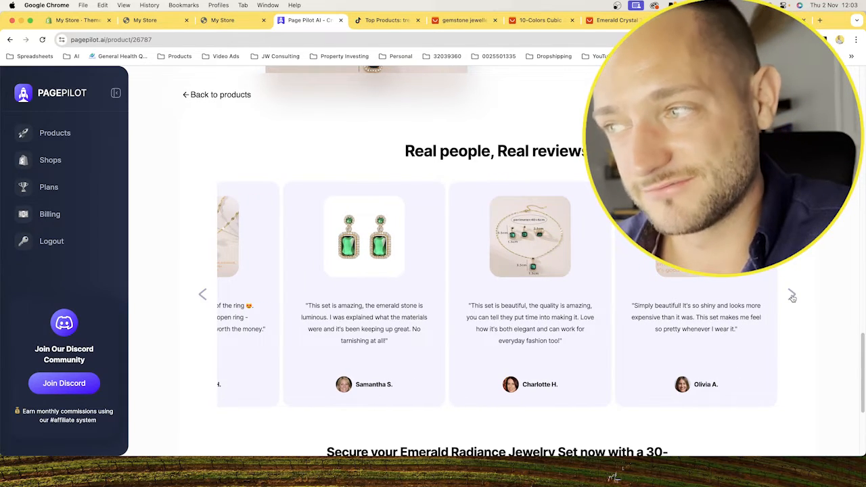
{"action": "left_click", "coordinate": [202, 296]}
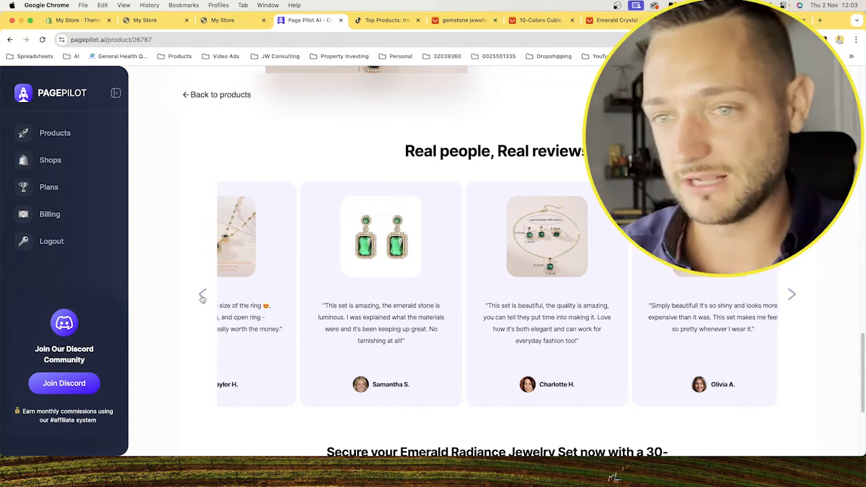
{"action": "left_click", "coordinate": [203, 296]}
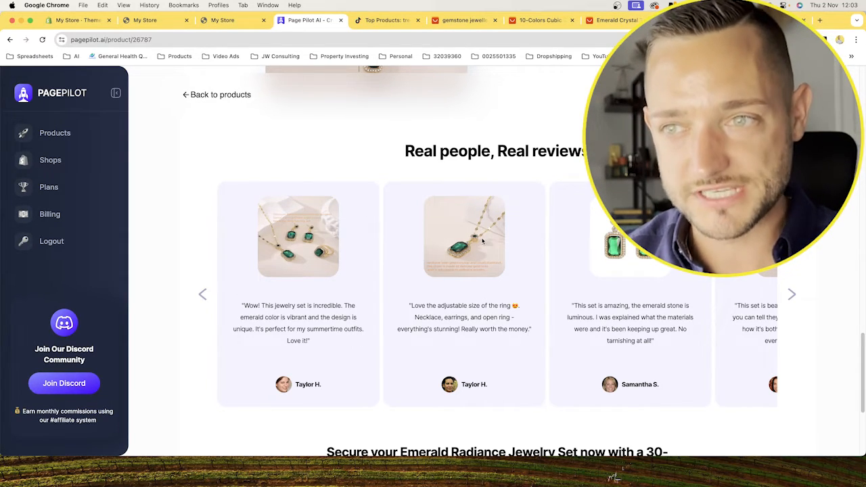
{"action": "left_click", "coordinate": [789, 305]}
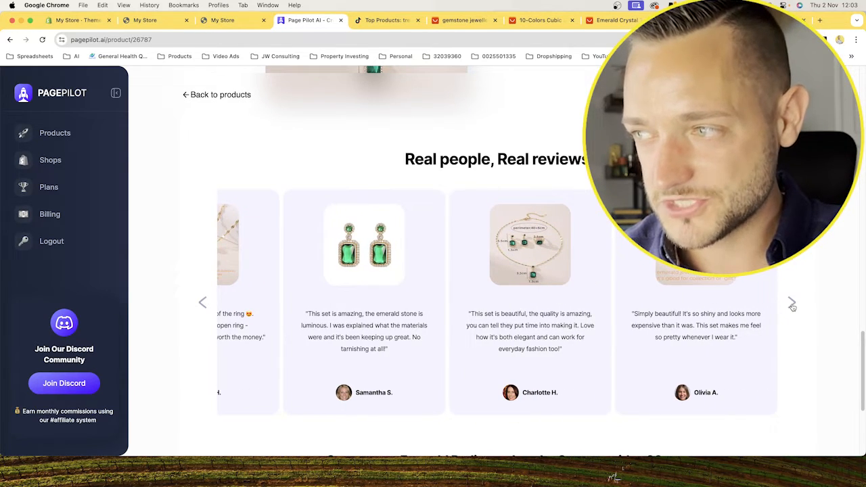
{"action": "scroll", "coordinate": [777, 306], "scroll_direction": "down", "scroll_amount": 3}
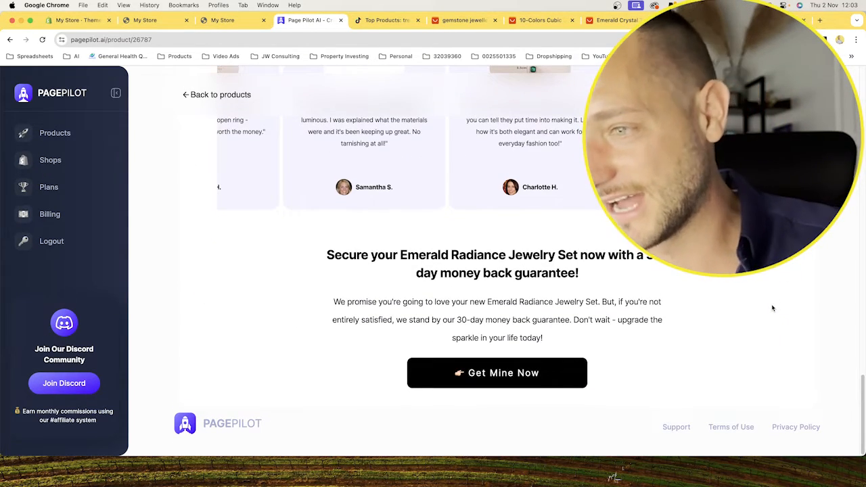
Open the Shopify import options for the Emerald Radiance Jewelry Set.
{"action": "scroll", "coordinate": [771, 306], "scroll_direction": "up", "scroll_amount": 10}
{"action": "scroll", "coordinate": [766, 312], "scroll_direction": "up", "scroll_amount": 10}
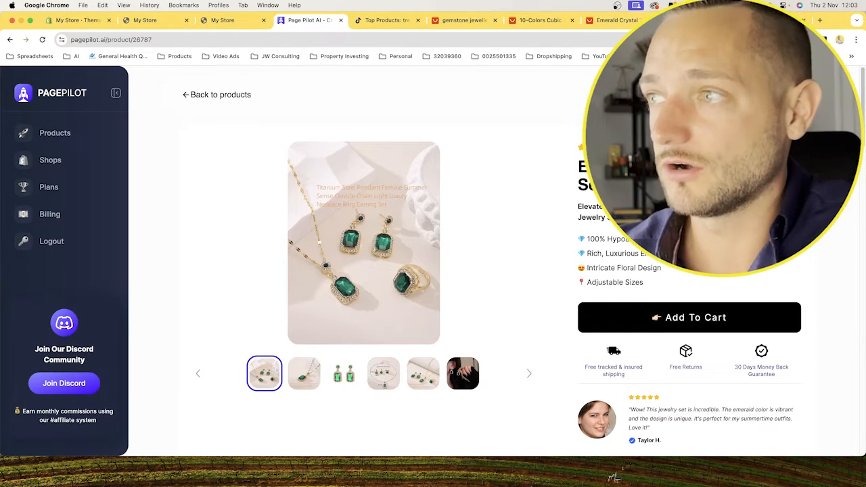
{"action": "left_click", "coordinate": [764, 95]}
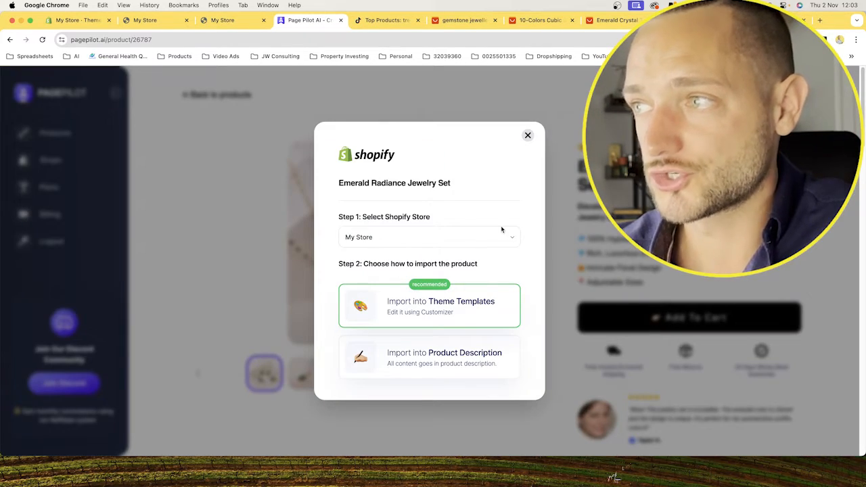
{"action": "scroll", "coordinate": [499, 257], "scroll_direction": "down", "scroll_amount": 3}
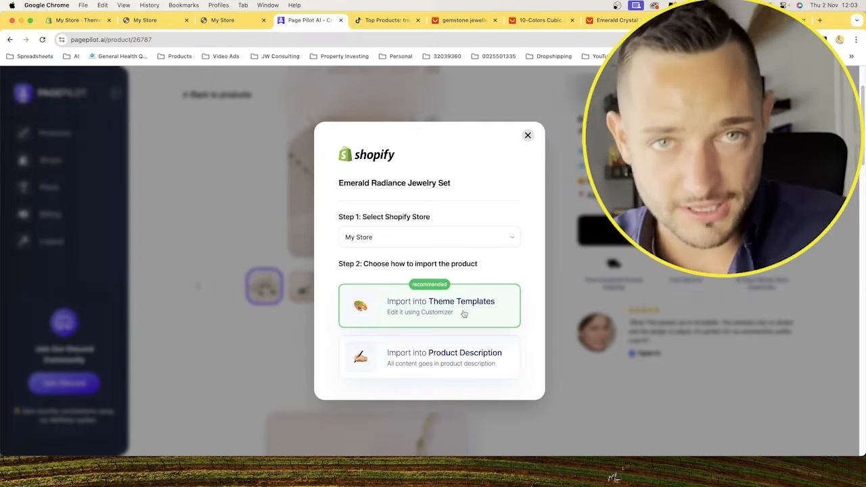
Switch to the Shopify admin, open the 190k shopify theme for customizing and show its product templates.
{"action": "left_click", "coordinate": [80, 20]}
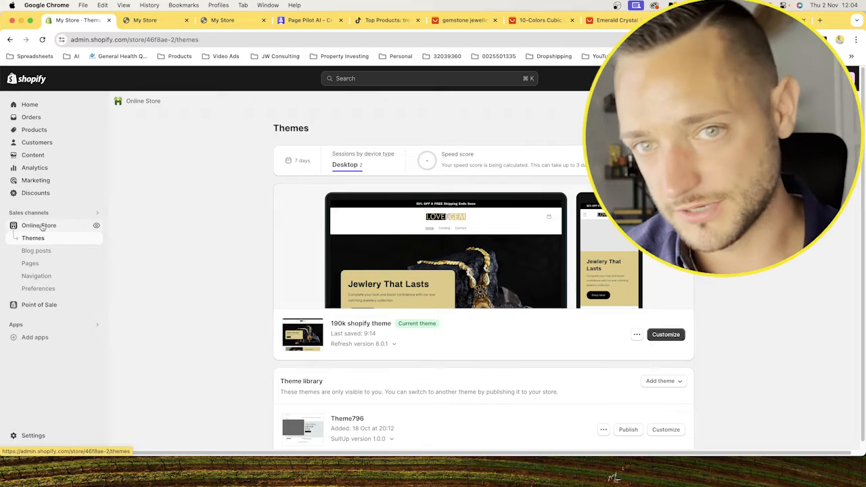
{"action": "left_click", "coordinate": [681, 335]}
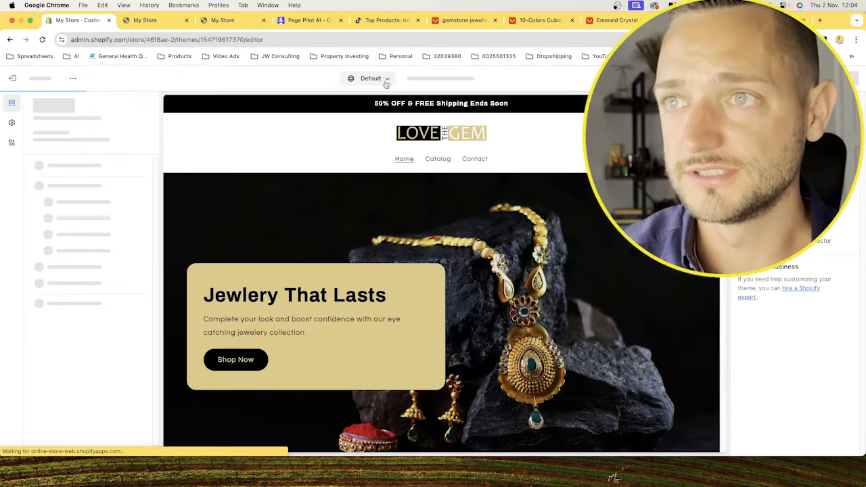
{"action": "left_click", "coordinate": [379, 80]}
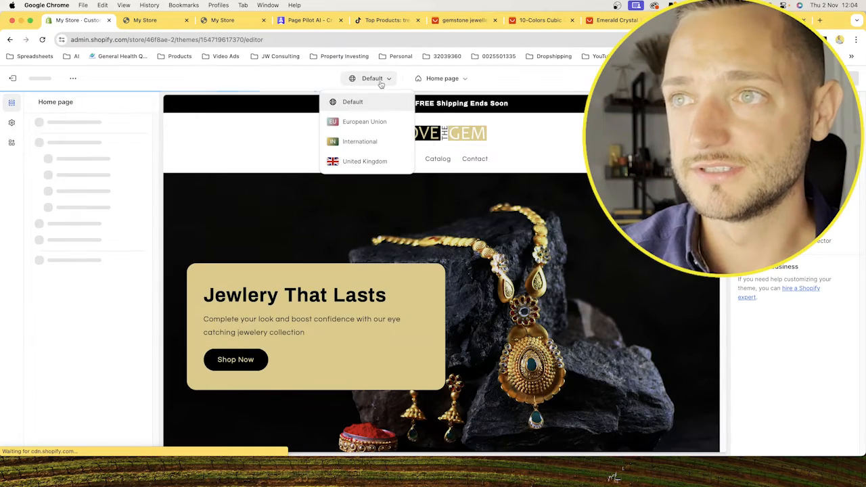
{"action": "left_click", "coordinate": [473, 78]}
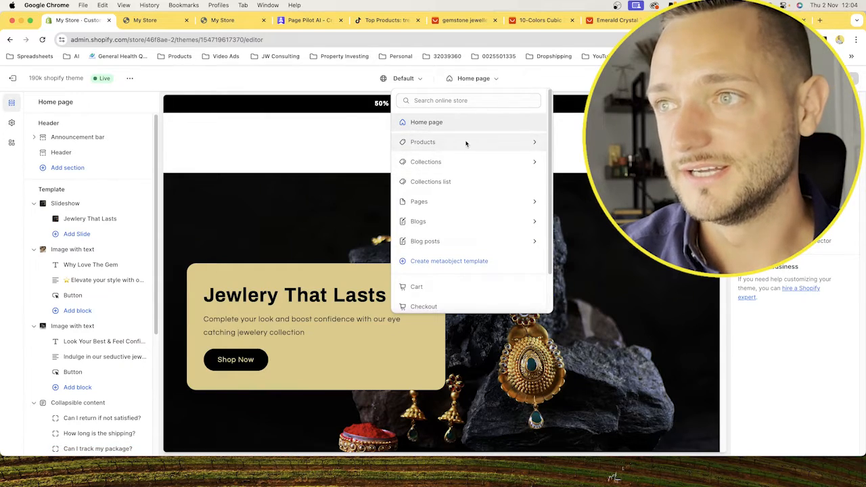
{"action": "left_click", "coordinate": [466, 142]}
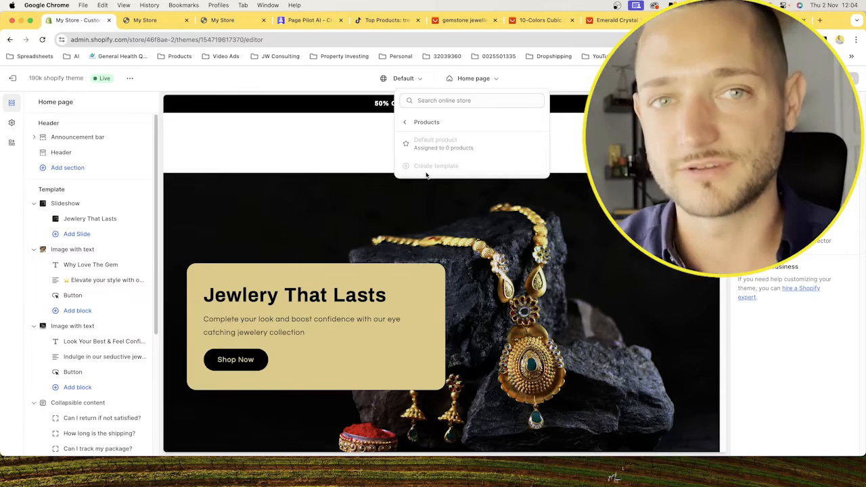
Look over the home page preview down to the footer and check the theme's product templates again.
{"action": "scroll", "coordinate": [455, 359], "scroll_direction": "down", "scroll_amount": 10}
{"action": "scroll", "coordinate": [455, 358], "scroll_direction": "down", "scroll_amount": 14}
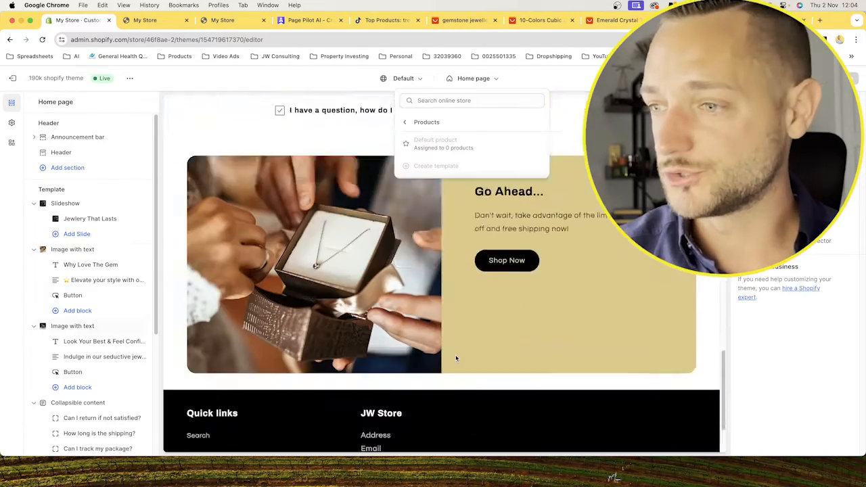
{"action": "scroll", "coordinate": [455, 358], "scroll_direction": "up", "scroll_amount": 20}
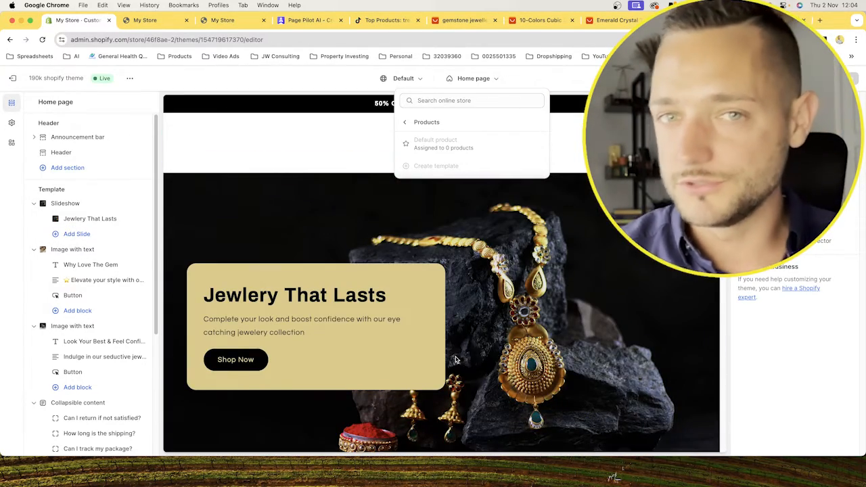
{"action": "left_click", "coordinate": [286, 159]}
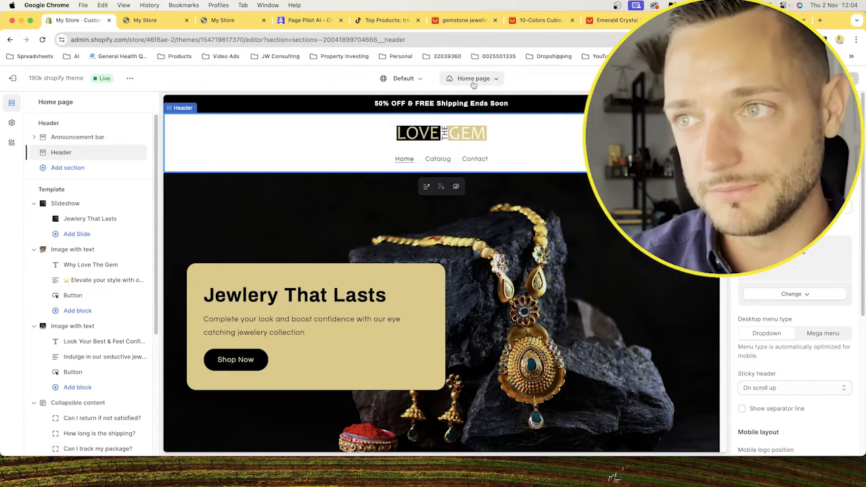
{"action": "left_click", "coordinate": [473, 79]}
{"action": "left_click", "coordinate": [479, 141]}
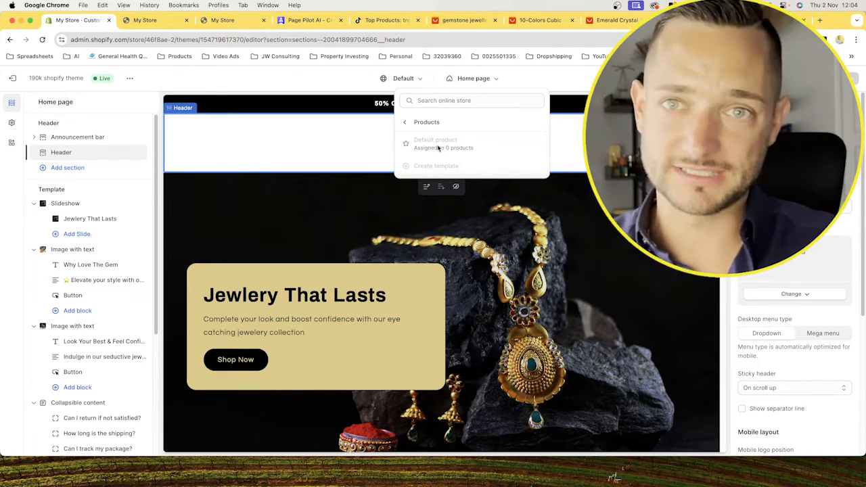
{"action": "left_click", "coordinate": [307, 137]}
{"action": "left_click", "coordinate": [345, 236]}
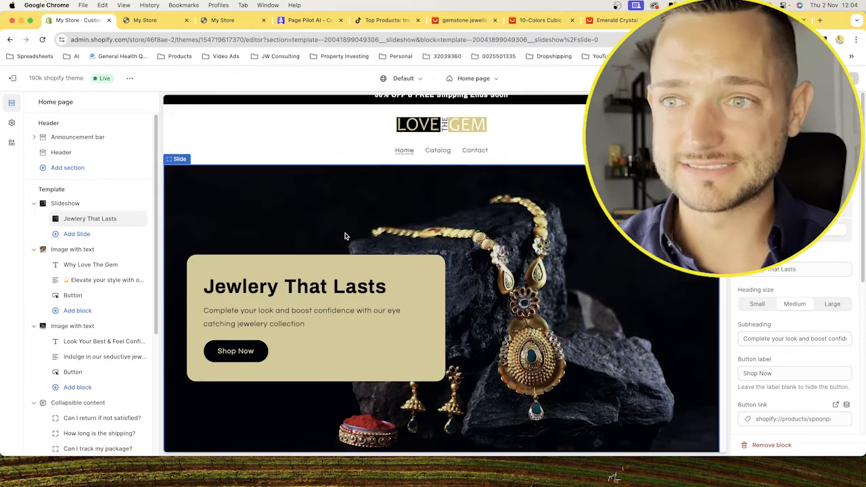
Exit the theme editor and start a new product in the store's product list, placing the cursor in its description.
{"action": "left_click", "coordinate": [12, 77]}
{"action": "left_click", "coordinate": [34, 130]}
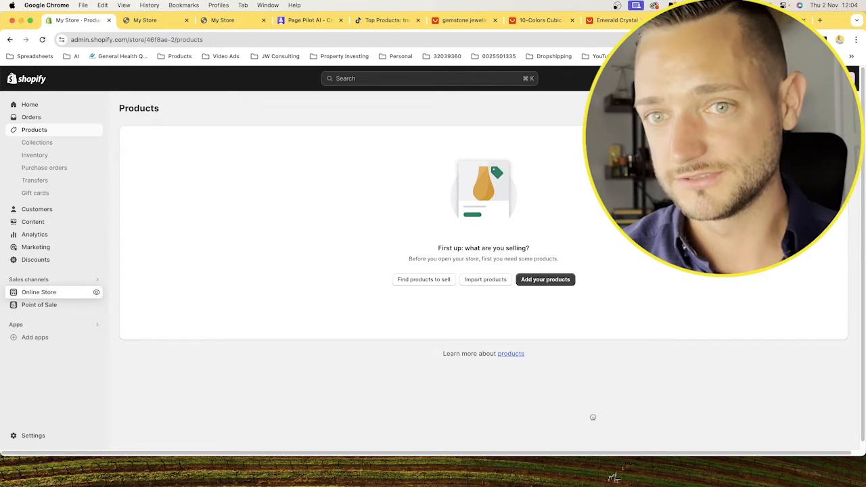
{"action": "left_click", "coordinate": [42, 39]}
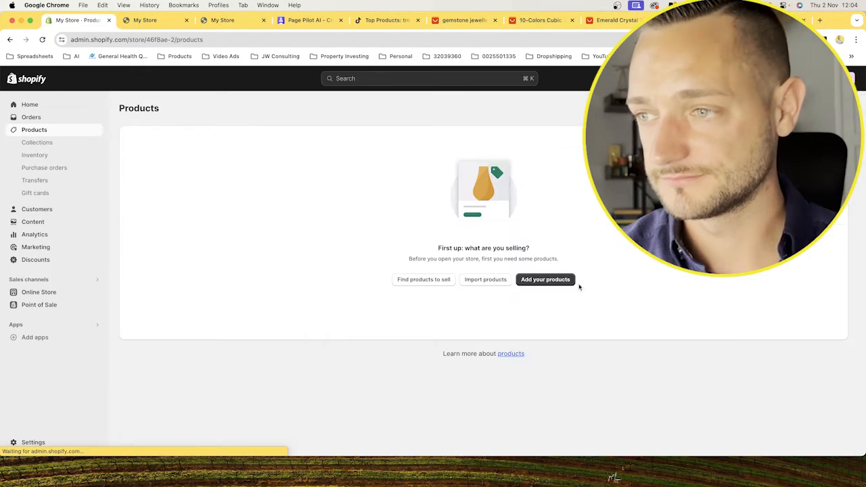
{"action": "left_click", "coordinate": [565, 280]}
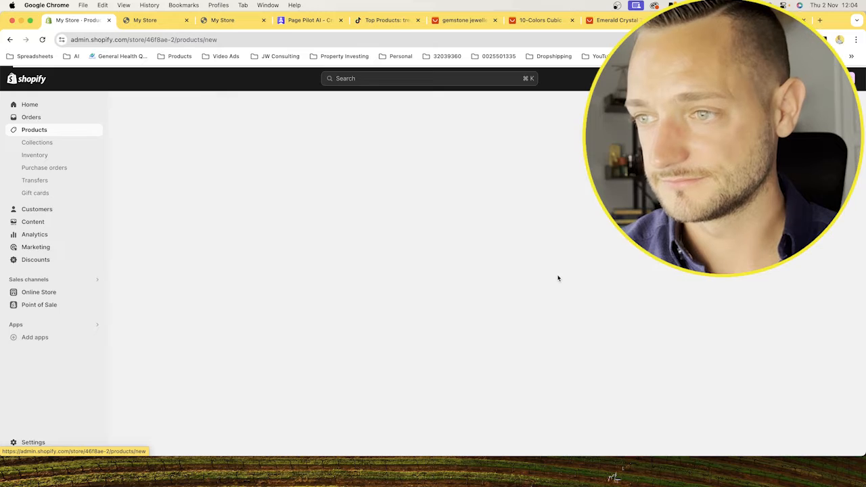
{"action": "left_click", "coordinate": [286, 180]}
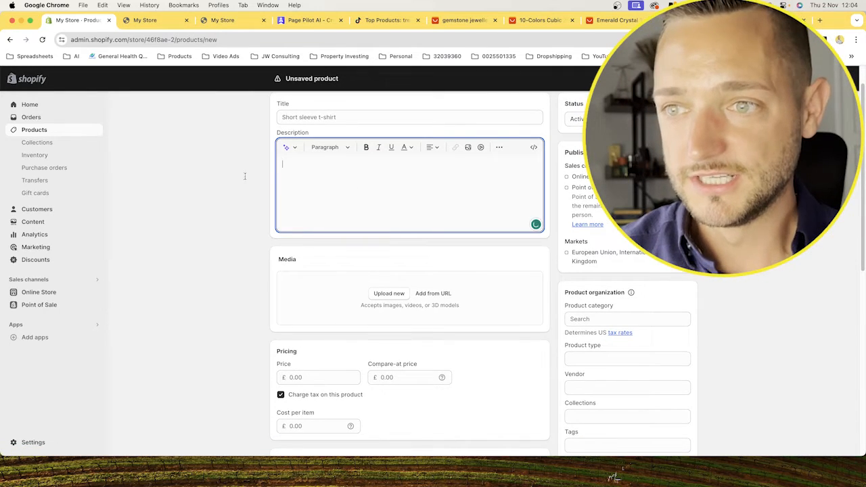
{"action": "scroll", "coordinate": [379, 219], "scroll_direction": "up", "scroll_amount": 1}
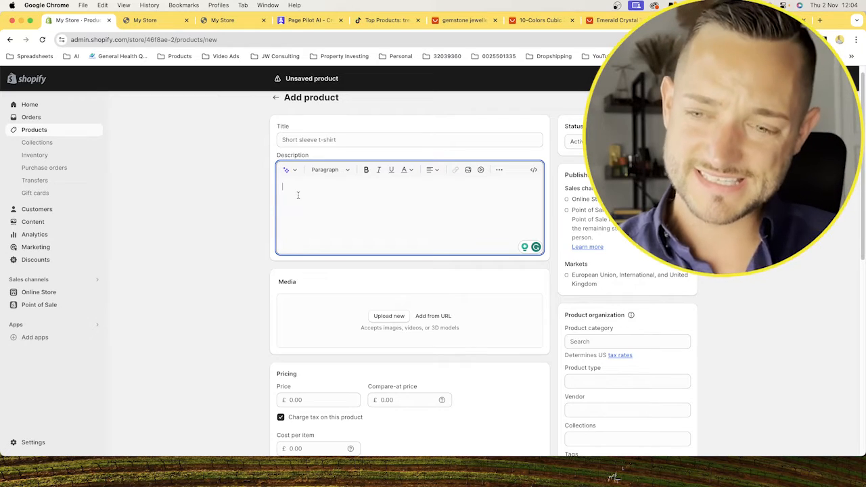
{"action": "left_click_drag", "start_coordinate": [276, 157], "coordinate": [317, 157]}
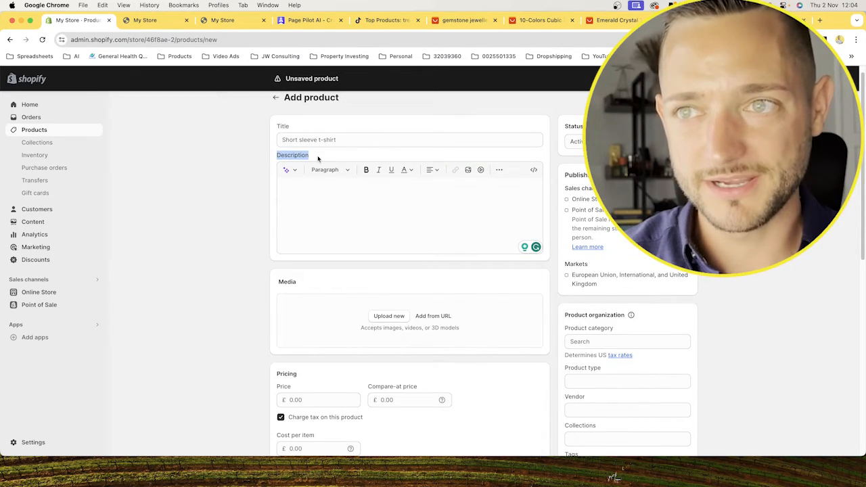
{"action": "left_click", "coordinate": [271, 192]}
{"action": "left_click", "coordinate": [348, 217]}
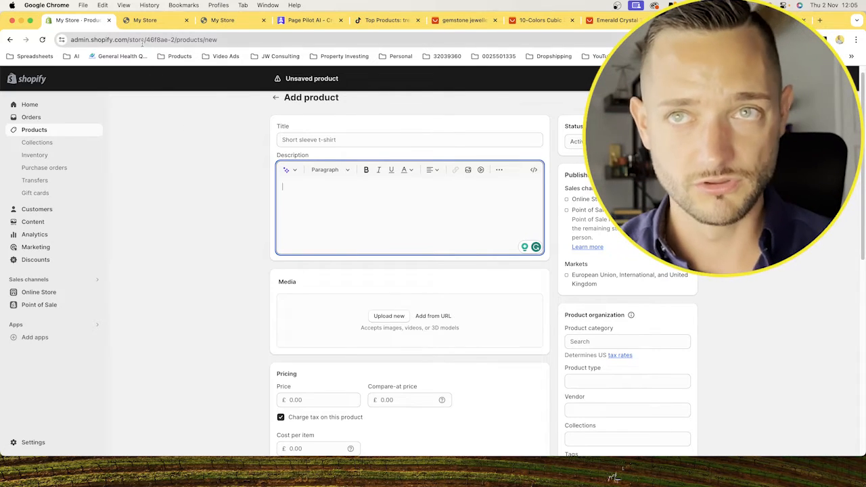
{"action": "left_click", "coordinate": [142, 20]}
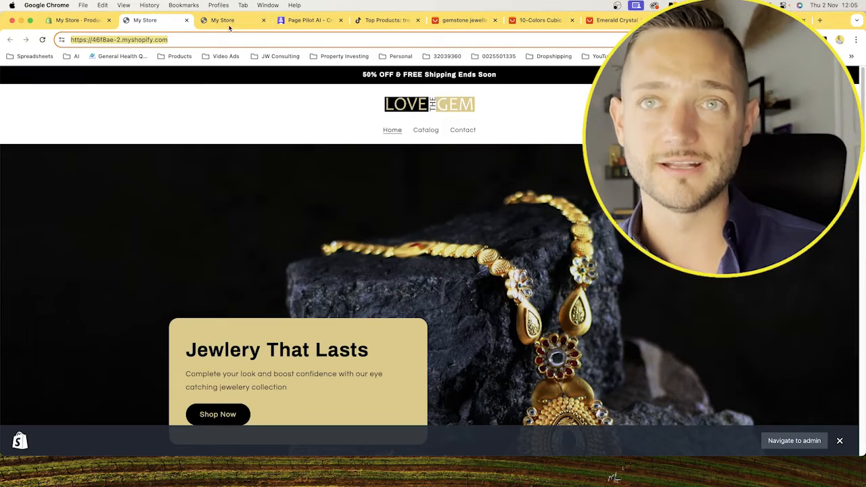
{"action": "left_click", "coordinate": [85, 21]}
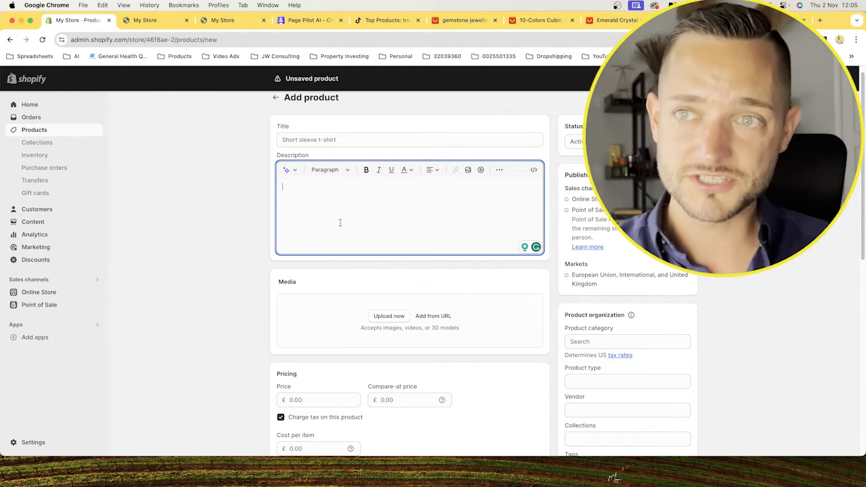
Switch to PagePilot and choose to import the Emerald Radiance Jewelry Set into Theme Templates.
{"action": "left_click", "coordinate": [310, 21]}
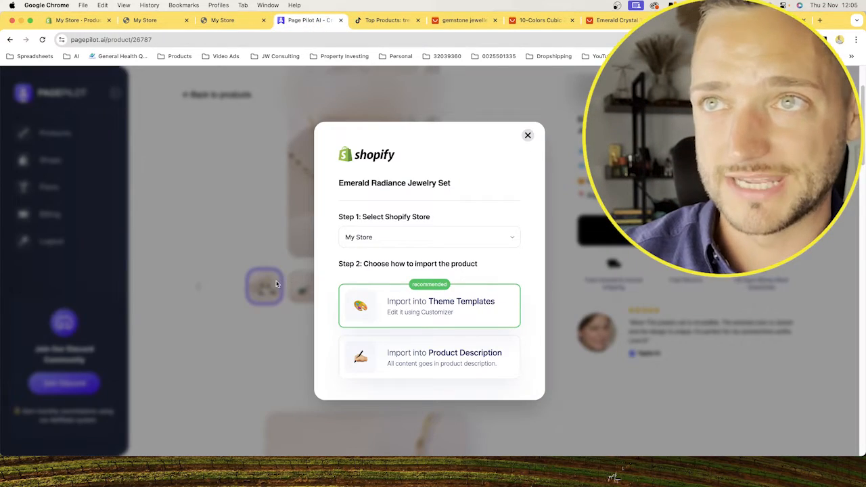
{"action": "scroll", "coordinate": [403, 301], "scroll_direction": "down", "scroll_amount": 1}
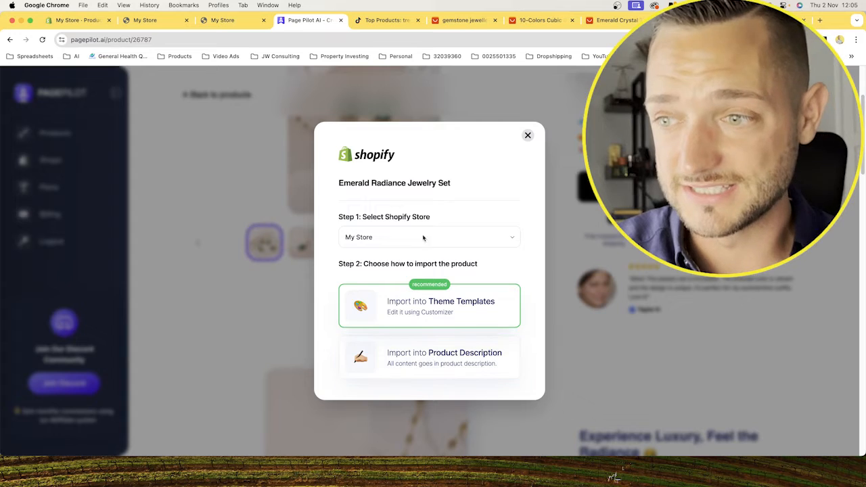
{"action": "left_click", "coordinate": [80, 20]}
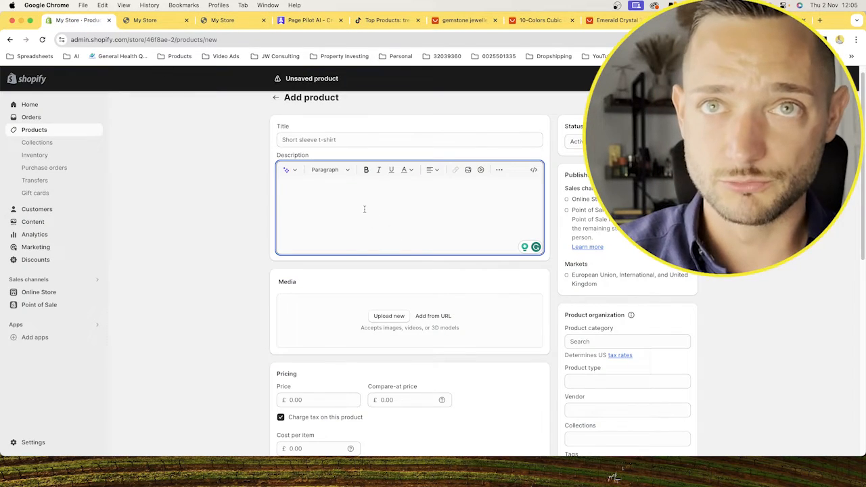
{"action": "left_click", "coordinate": [318, 21]}
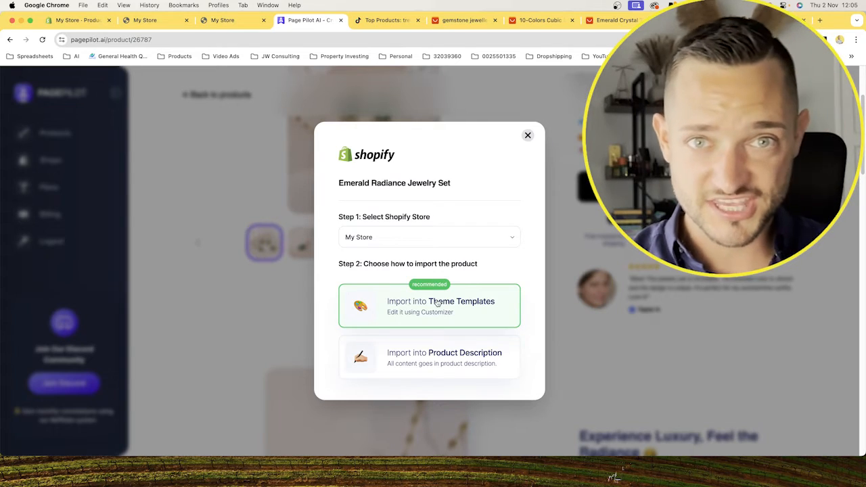
{"action": "left_click", "coordinate": [454, 305]}
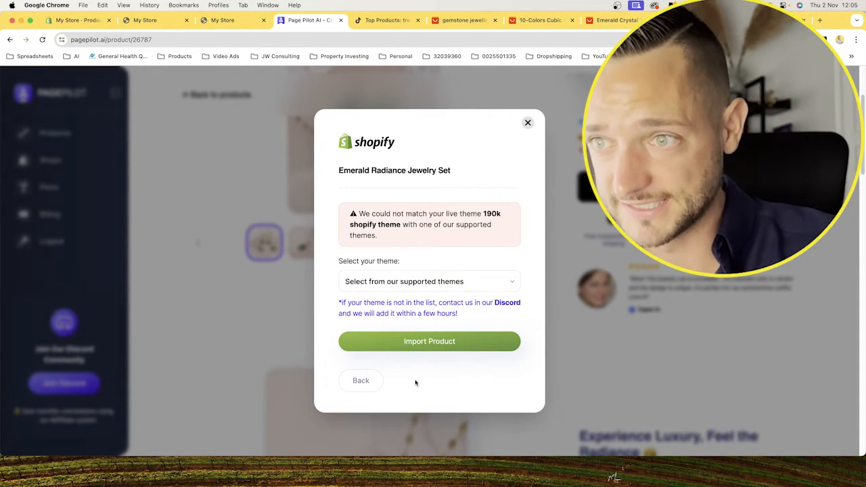
Read the theme matching notice and look through the full list of supported themes.
{"action": "left_click", "coordinate": [512, 283]}
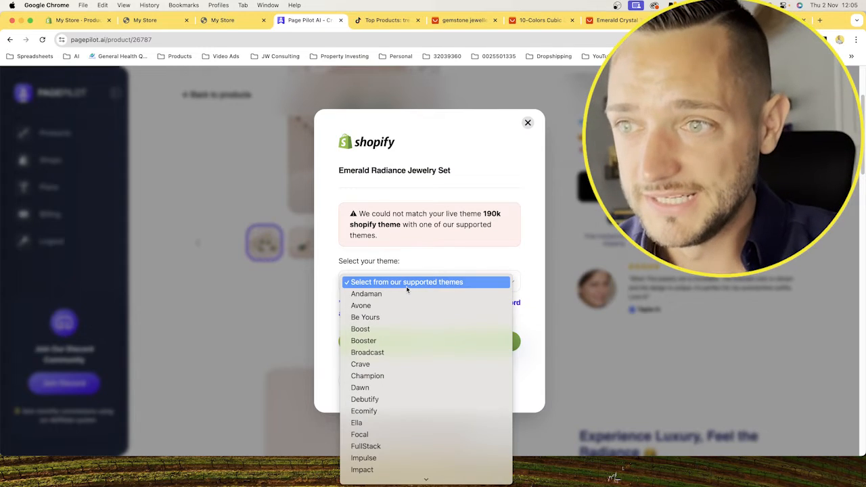
{"action": "left_click", "coordinate": [453, 265]}
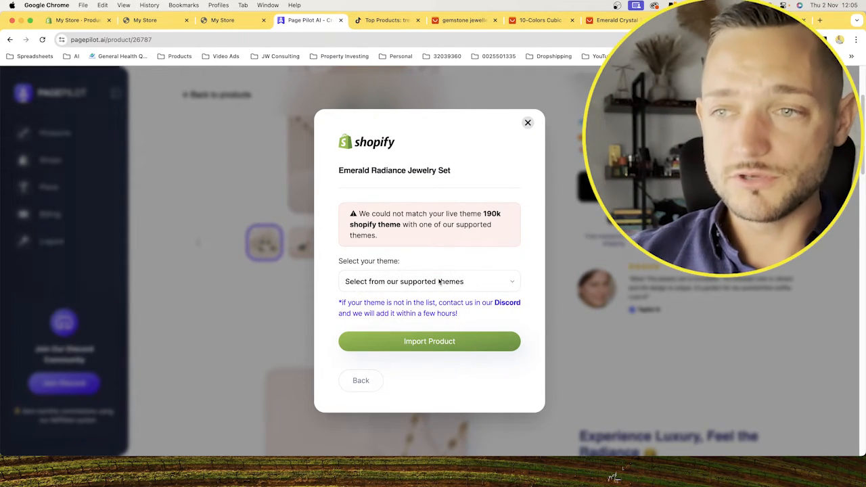
{"action": "left_click_drag", "start_coordinate": [483, 214], "coordinate": [400, 224]}
{"action": "left_click", "coordinate": [464, 224]}
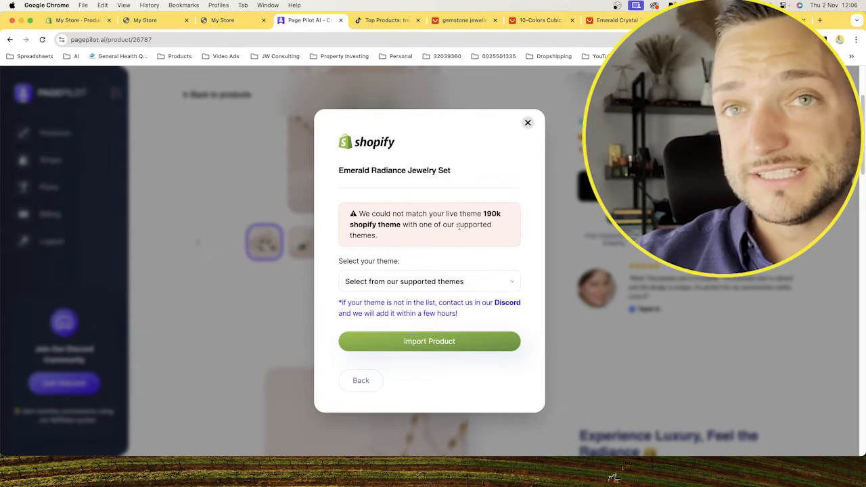
{"action": "left_click", "coordinate": [404, 280]}
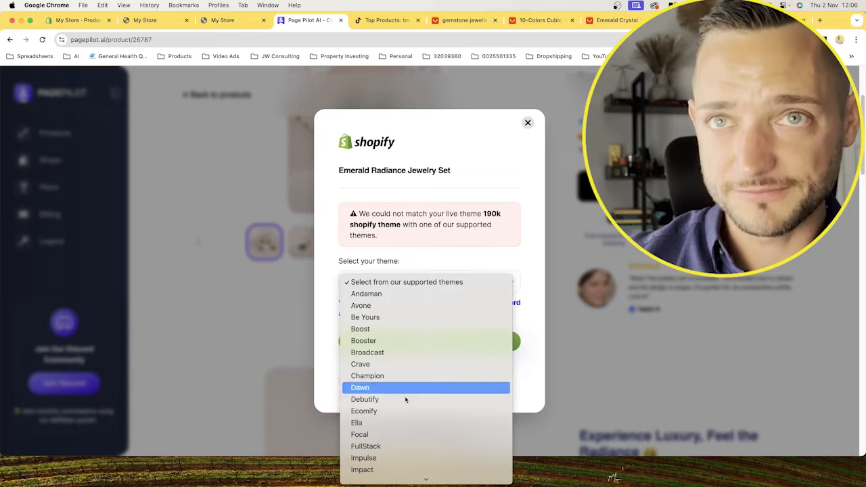
{"action": "scroll", "coordinate": [414, 405], "scroll_direction": "down", "scroll_amount": 6}
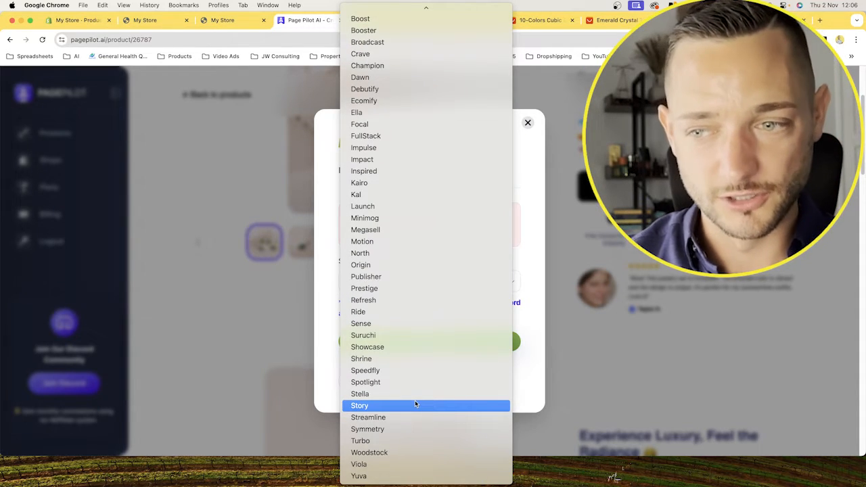
{"action": "scroll", "coordinate": [415, 403], "scroll_direction": "up", "scroll_amount": 3}
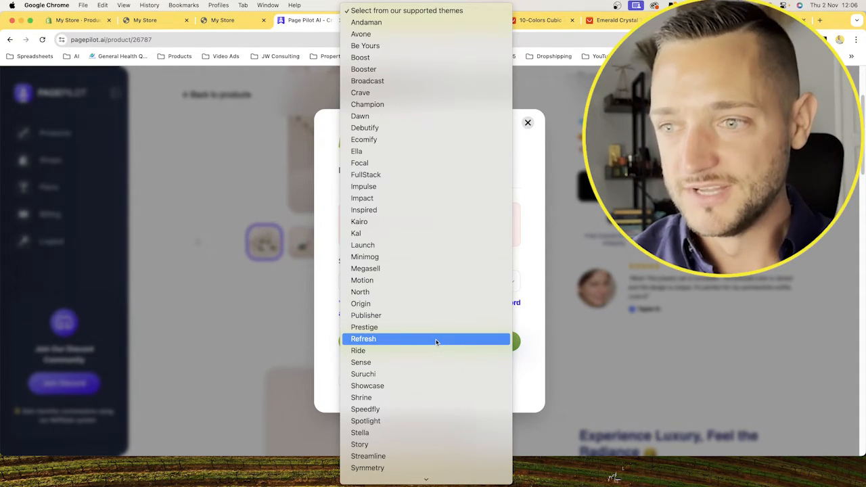
{"action": "left_click", "coordinate": [538, 275]}
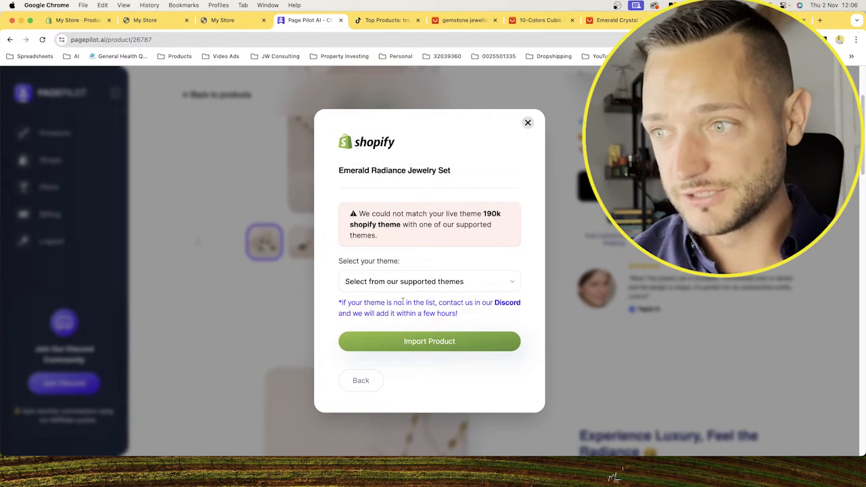
Select Refresh as the supported theme for the product import.
{"action": "left_click", "coordinate": [379, 280]}
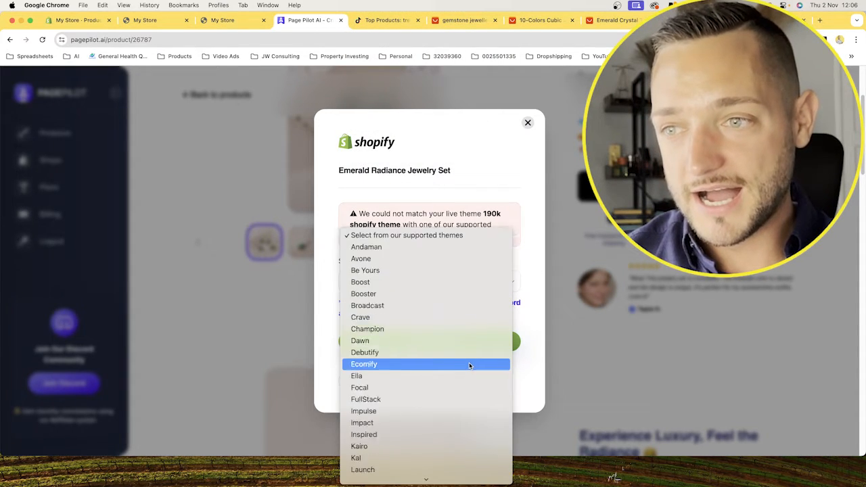
{"action": "scroll", "coordinate": [470, 365], "scroll_direction": "down", "scroll_amount": 5}
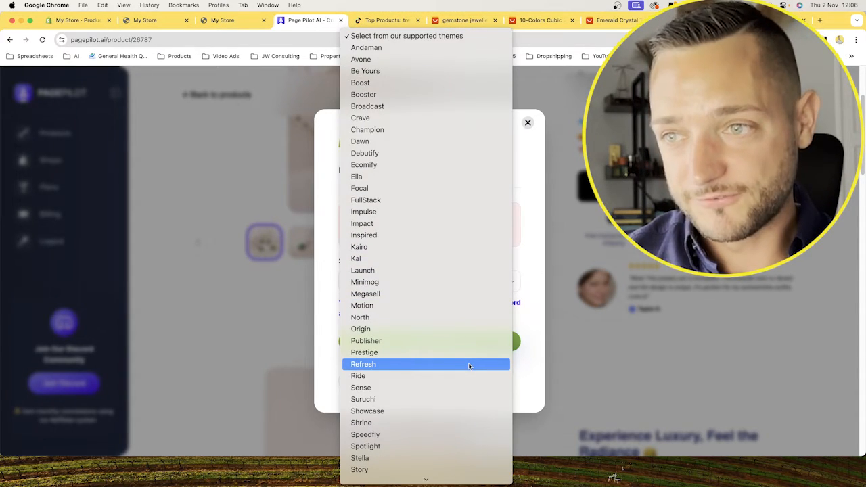
{"action": "left_click", "coordinate": [353, 364]}
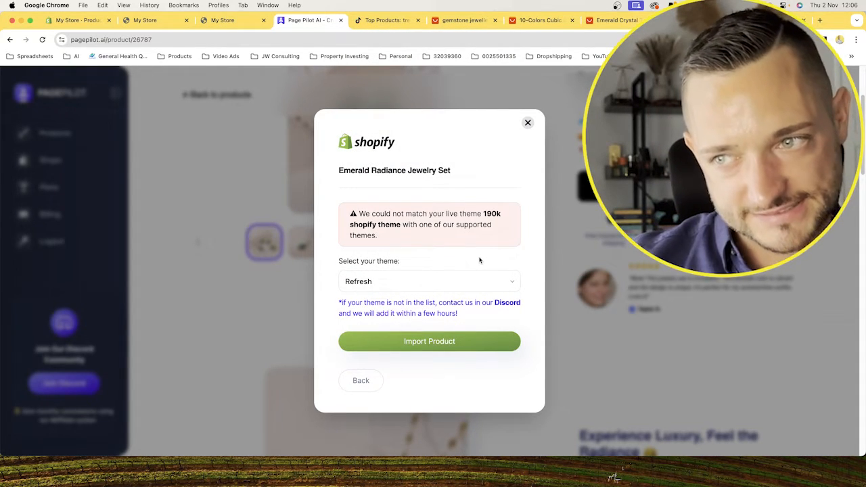
Switch to the Shopify admin and look over the Online Store's themes to check which theme the store uses.
{"action": "left_click", "coordinate": [427, 282]}
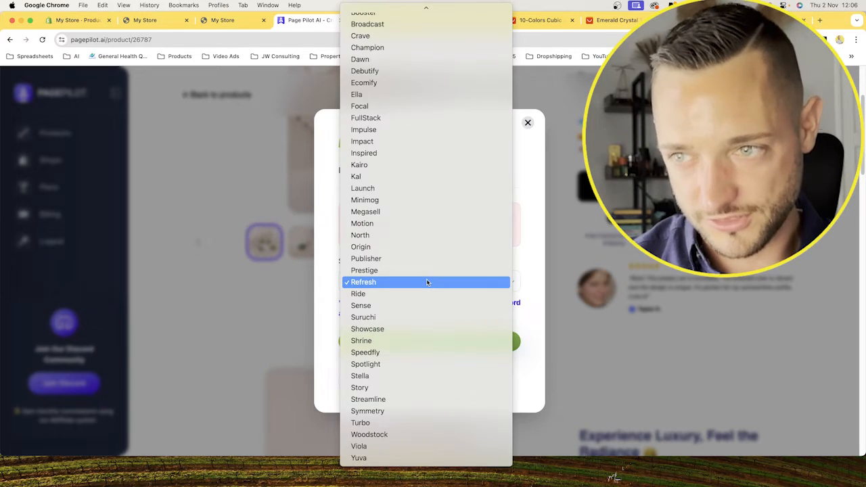
{"action": "left_click", "coordinate": [76, 21]}
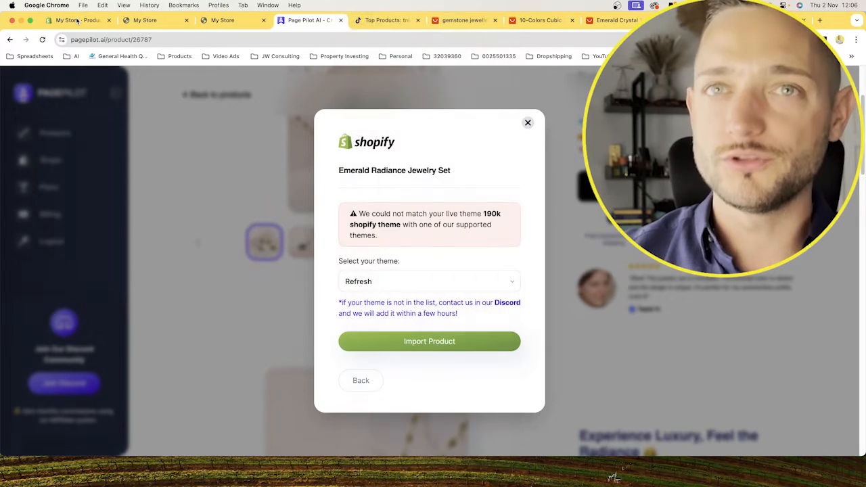
{"action": "left_click", "coordinate": [76, 21]}
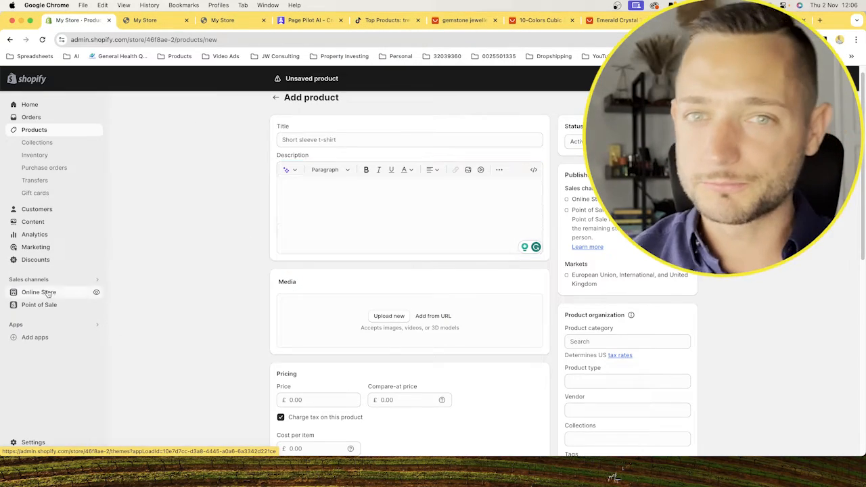
{"action": "left_click", "coordinate": [38, 291]}
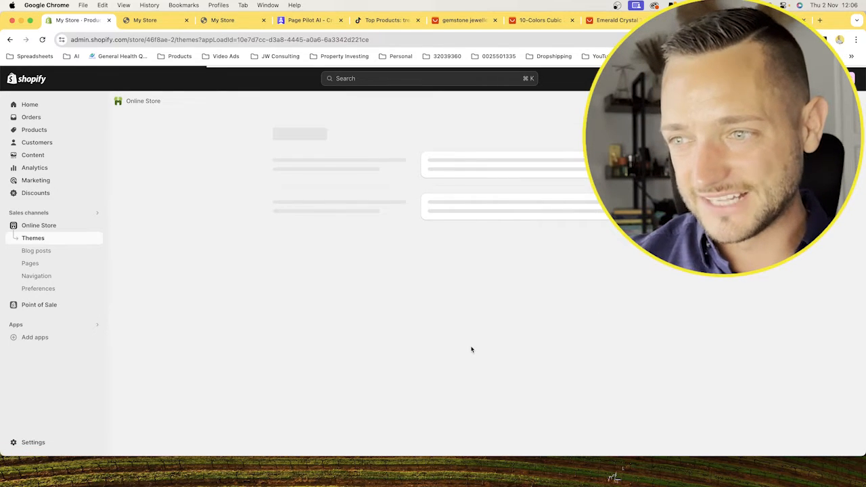
{"action": "scroll", "coordinate": [428, 380], "scroll_direction": "down", "scroll_amount": 3}
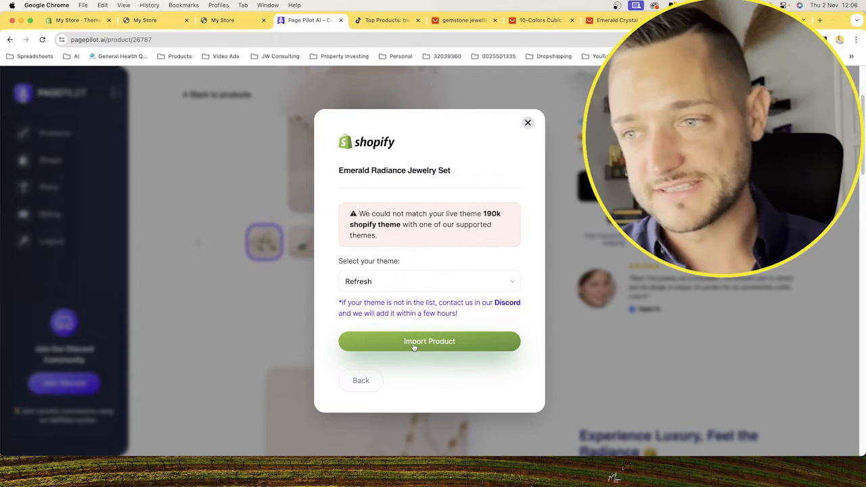
Import the product from PagePilot, open its published product page in the store and dismiss the admin bar.
{"action": "left_click", "coordinate": [414, 345]}
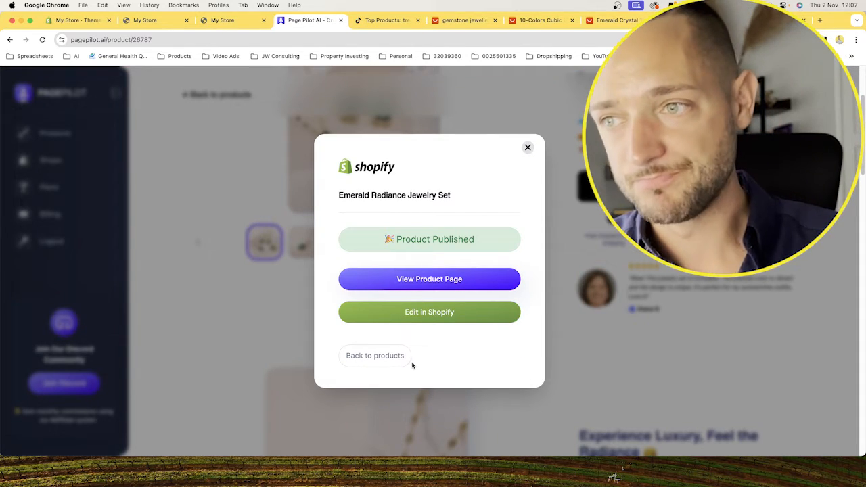
{"action": "left_click", "coordinate": [422, 280]}
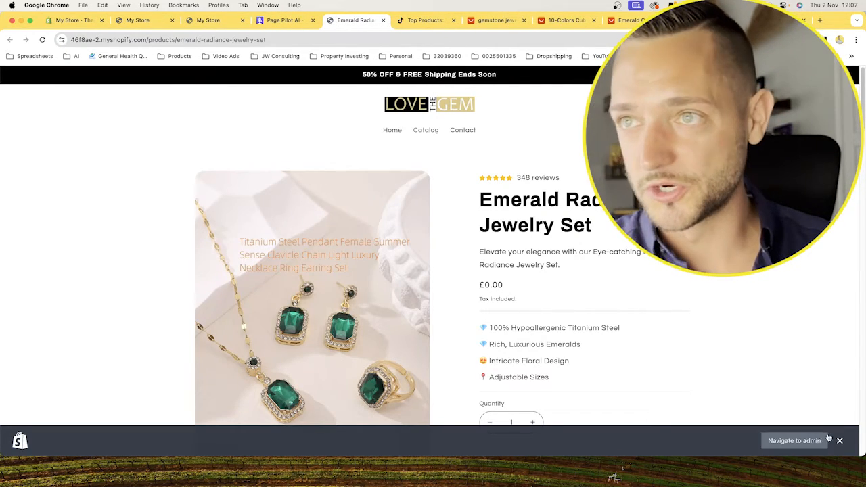
{"action": "left_click", "coordinate": [841, 440]}
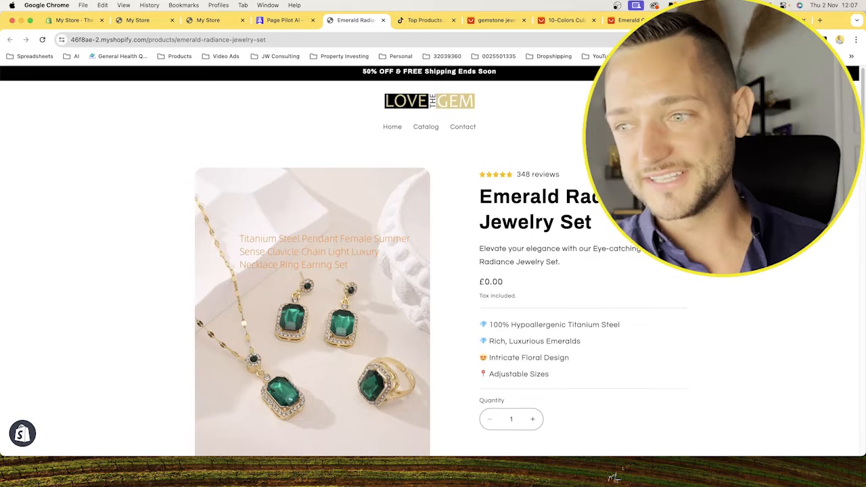
Examine the published Emerald Radiance Jewelry Set page from the product details down to the reviews, money back guarantee and footer.
{"action": "scroll", "coordinate": [432, 264], "scroll_direction": "down", "scroll_amount": 4}
{"action": "scroll", "coordinate": [433, 264], "scroll_direction": "down", "scroll_amount": 12}
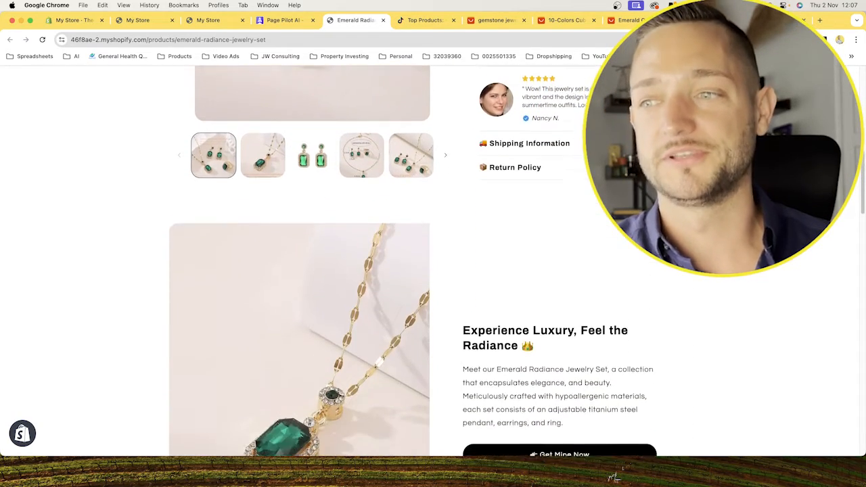
{"action": "scroll", "coordinate": [433, 264], "scroll_direction": "down", "scroll_amount": 12}
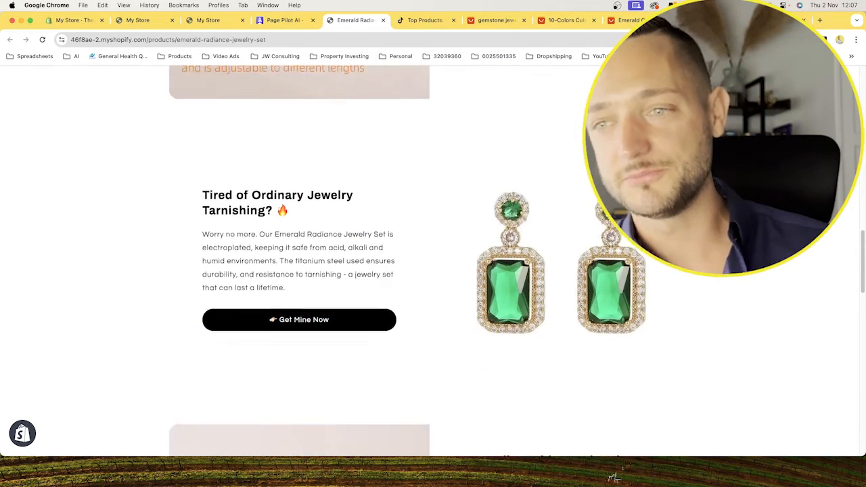
{"action": "scroll", "coordinate": [432, 263], "scroll_direction": "down", "scroll_amount": 12}
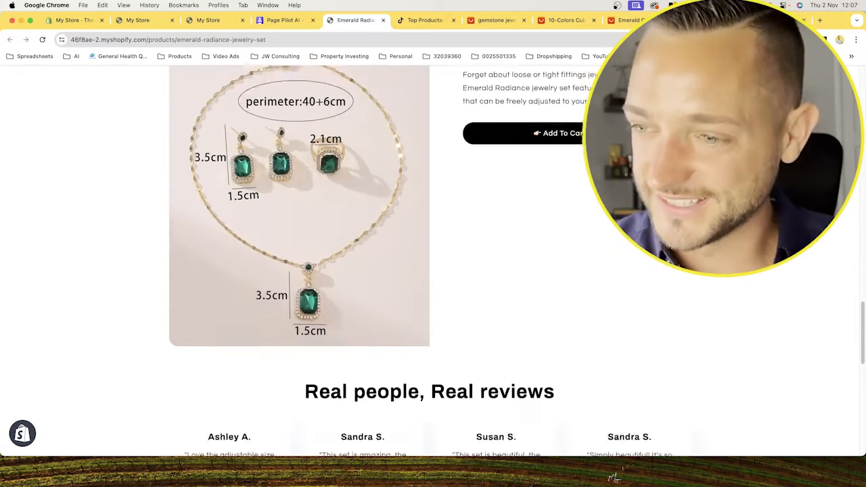
{"action": "scroll", "coordinate": [433, 264], "scroll_direction": "down", "scroll_amount": 11}
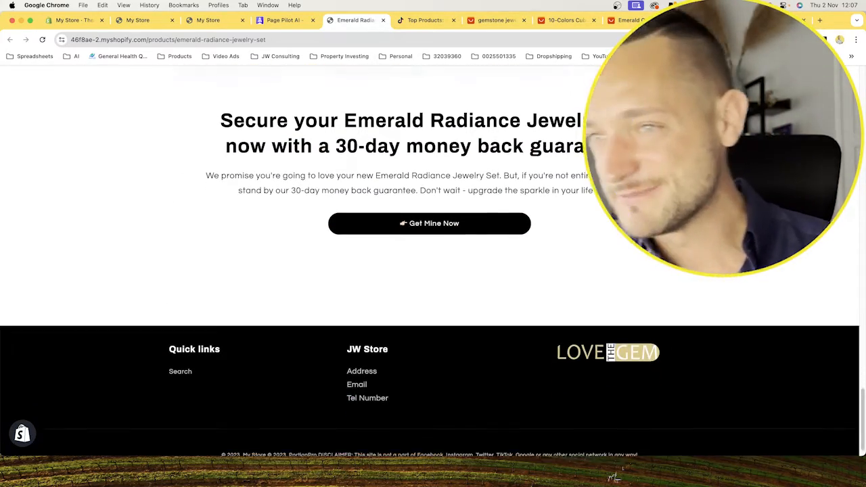
{"action": "scroll", "coordinate": [433, 264], "scroll_direction": "up", "scroll_amount": 20}
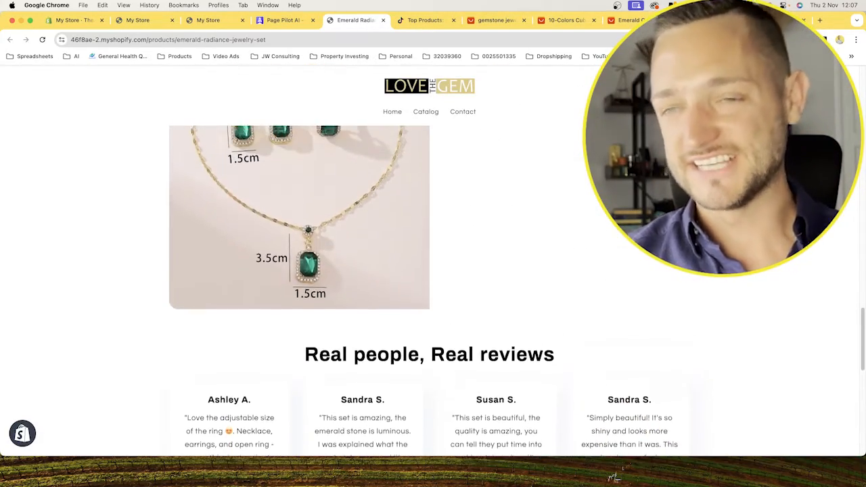
{"action": "scroll", "coordinate": [432, 264], "scroll_direction": "up", "scroll_amount": 20}
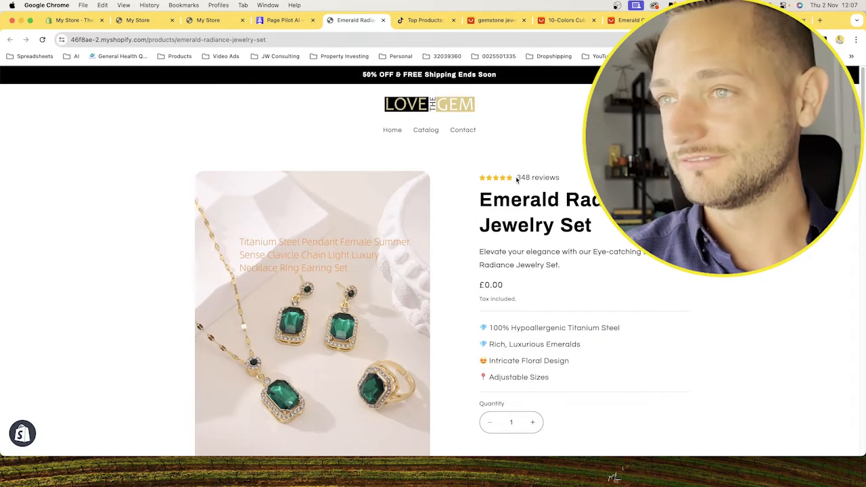
{"action": "scroll", "coordinate": [526, 191], "scroll_direction": "down", "scroll_amount": 2}
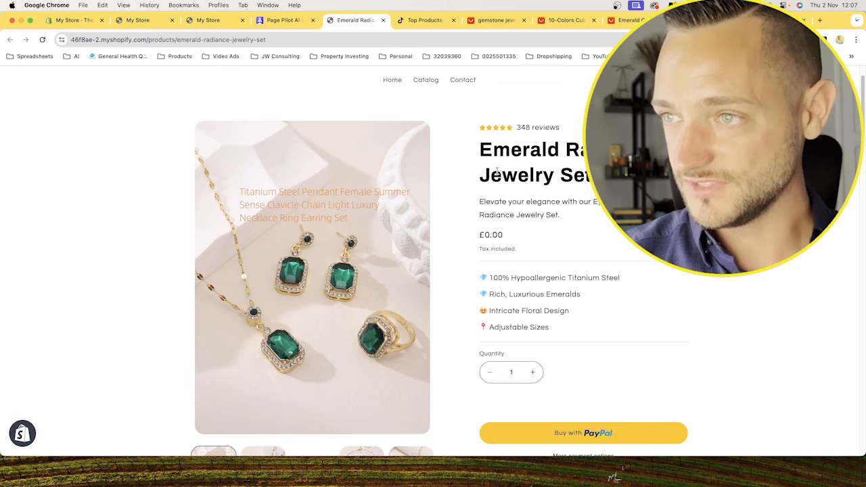
Look over the Emerald Radiance Jewelry Set's title, feature bullets, guarantee badges and featured review on the published product page.
{"action": "triple_click", "coordinate": [486, 150]}
{"action": "scroll", "coordinate": [521, 136], "scroll_direction": "down", "scroll_amount": 2}
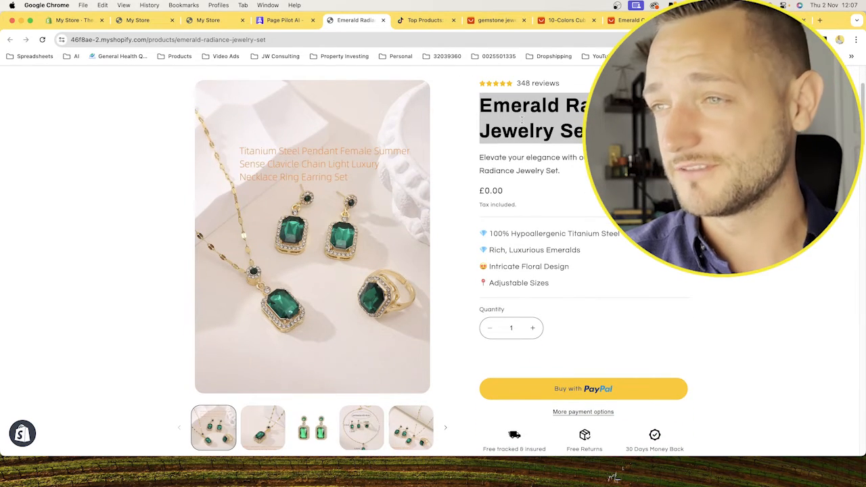
{"action": "left_click_drag", "start_coordinate": [504, 232], "coordinate": [608, 286]}
{"action": "left_click", "coordinate": [640, 284]}
{"action": "scroll", "coordinate": [640, 284], "scroll_direction": "down", "scroll_amount": 3}
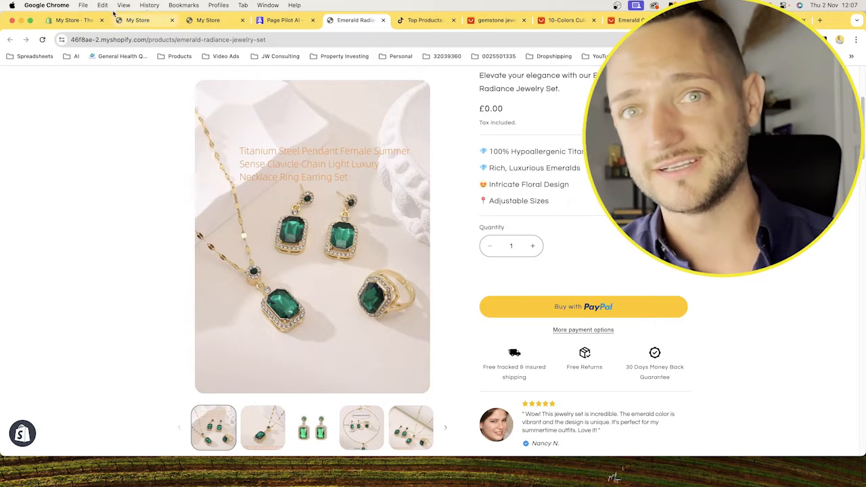
Check the imported product in the Shopify admin's product list and view the storefront home page.
{"action": "left_click", "coordinate": [84, 22]}
{"action": "left_click", "coordinate": [35, 131]}
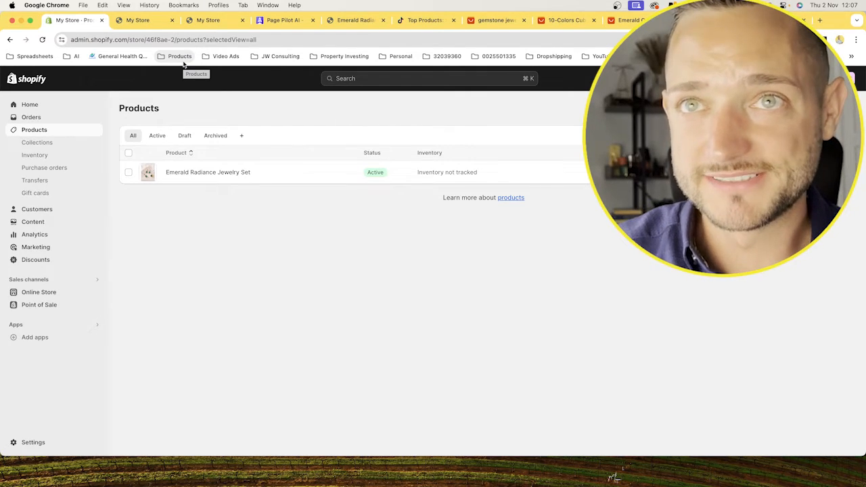
{"action": "left_click", "coordinate": [208, 21]}
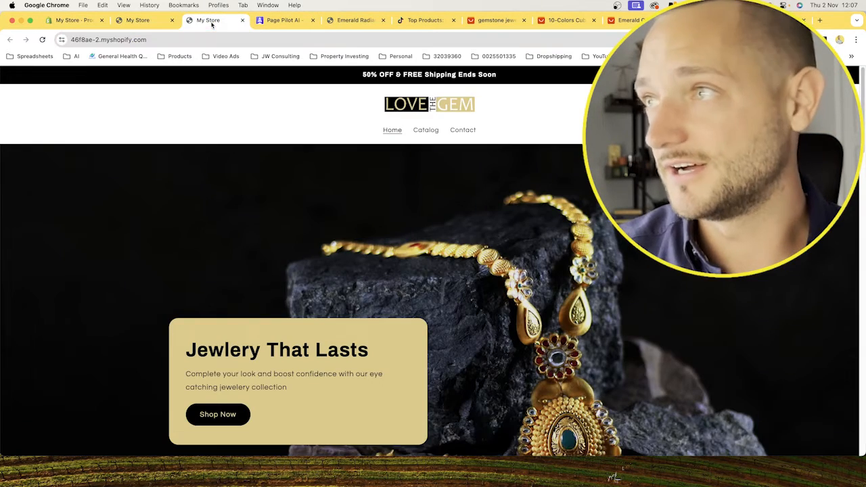
Return to the Emerald Radiance product page, add one set to the cart and reload the page.
{"action": "left_click", "coordinate": [346, 21]}
{"action": "scroll", "coordinate": [433, 270], "scroll_direction": "down", "scroll_amount": 3}
{"action": "scroll", "coordinate": [433, 270], "scroll_direction": "up", "scroll_amount": 2}
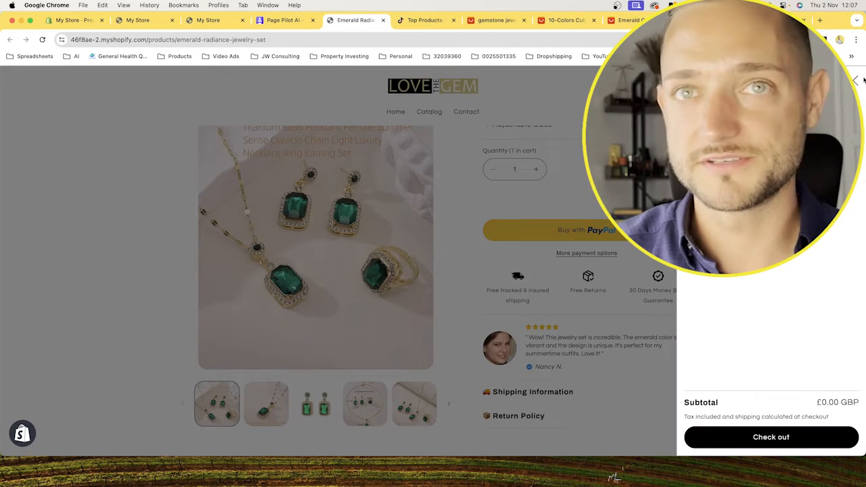
{"action": "left_click", "coordinate": [855, 80]}
{"action": "left_click", "coordinate": [43, 41]}
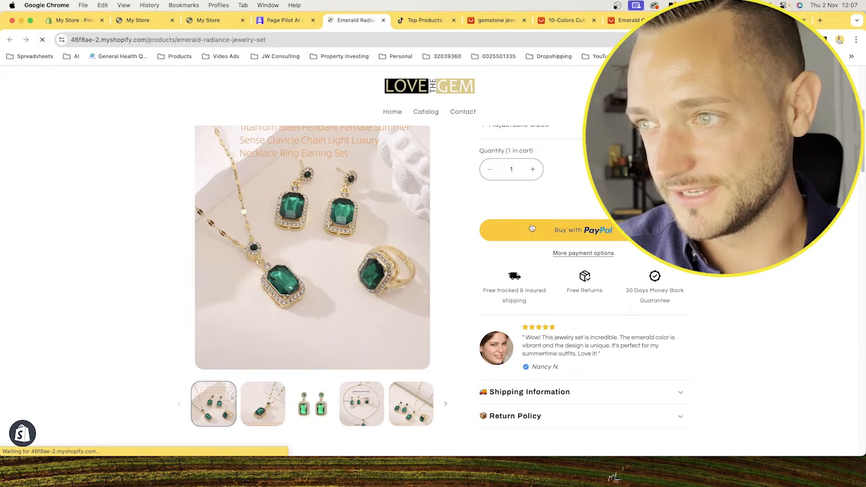
Review the reloaded product page from the purchase options through the description and customer reviews to the money back guarantee.
{"action": "scroll", "coordinate": [566, 226], "scroll_direction": "up", "scroll_amount": 3}
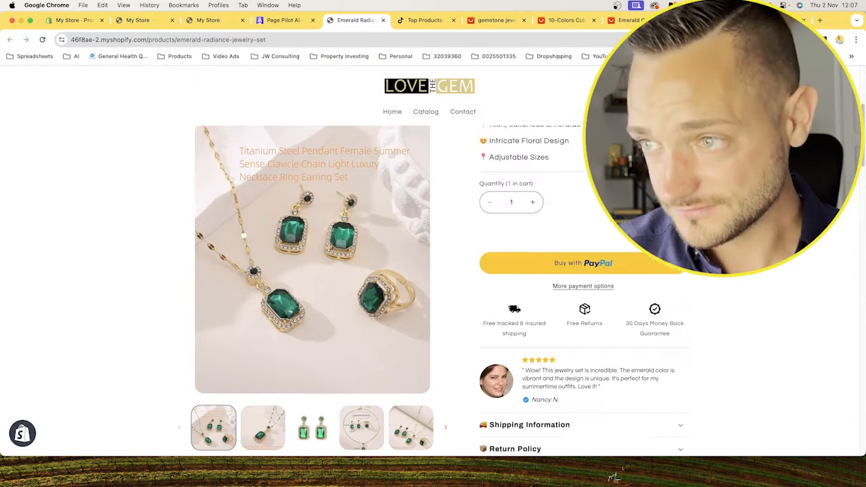
{"action": "scroll", "coordinate": [566, 226], "scroll_direction": "down", "scroll_amount": 2}
{"action": "scroll", "coordinate": [567, 251], "scroll_direction": "down", "scroll_amount": 15}
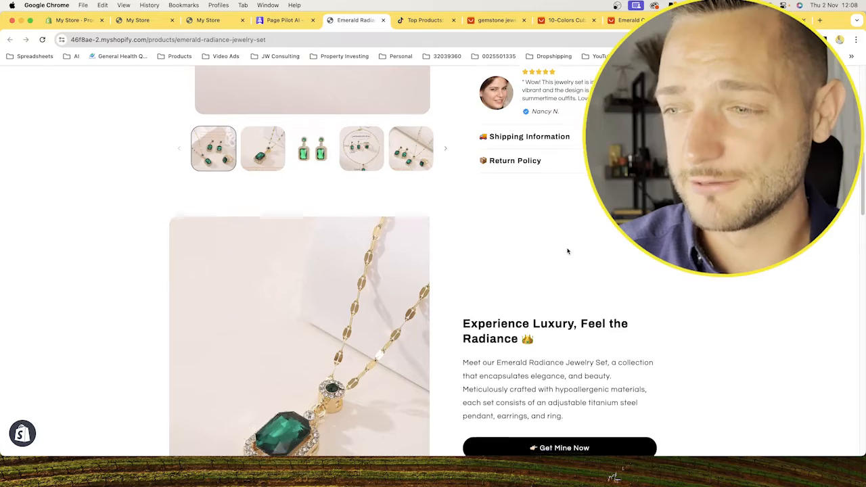
{"action": "scroll", "coordinate": [567, 252], "scroll_direction": "down", "scroll_amount": 10}
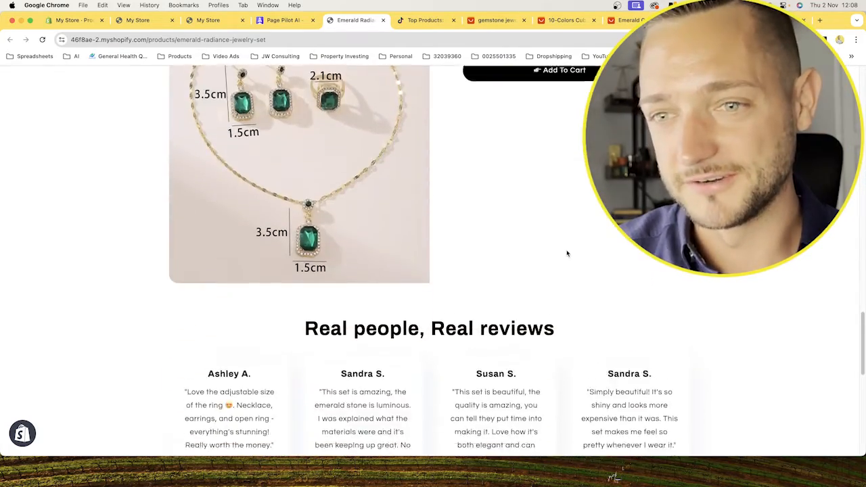
{"action": "scroll", "coordinate": [567, 254], "scroll_direction": "up", "scroll_amount": 1}
{"action": "scroll", "coordinate": [567, 254], "scroll_direction": "up", "scroll_amount": 15}
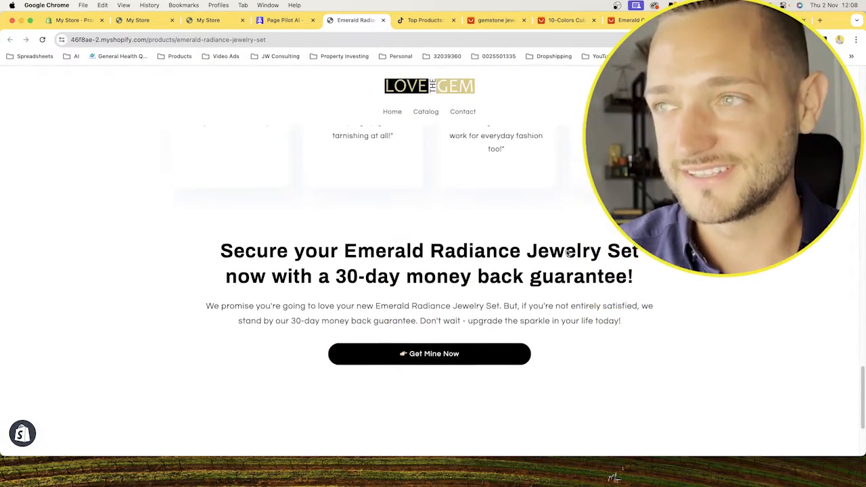
{"action": "scroll", "coordinate": [566, 254], "scroll_direction": "up", "scroll_amount": 15}
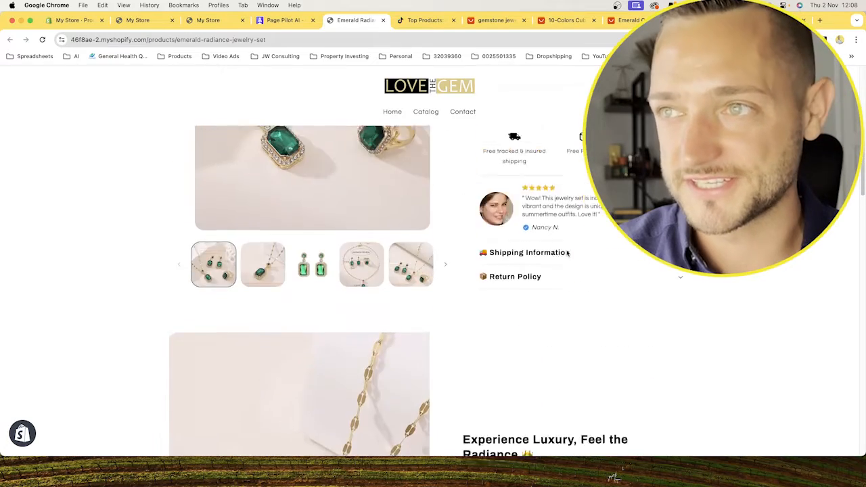
Open the store's home page, look over its banner and promotional sections, and go back to the Emerald Radiance product page.
{"action": "left_click", "coordinate": [427, 109]}
{"action": "scroll", "coordinate": [441, 163], "scroll_direction": "down", "scroll_amount": 10}
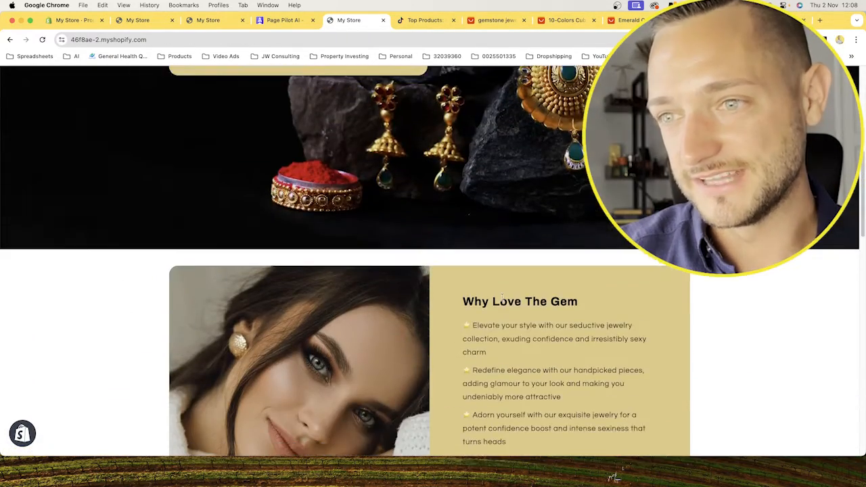
{"action": "scroll", "coordinate": [502, 307], "scroll_direction": "down", "scroll_amount": 8}
{"action": "scroll", "coordinate": [503, 308], "scroll_direction": "up", "scroll_amount": 9}
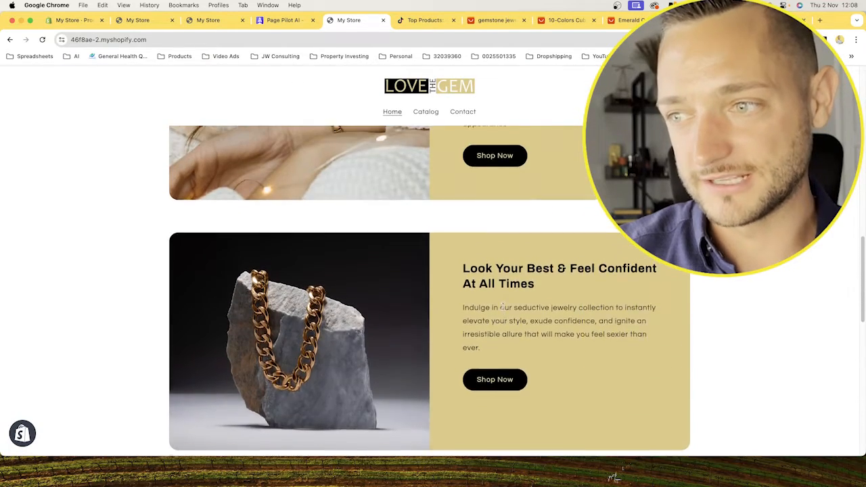
{"action": "scroll", "coordinate": [490, 298], "scroll_direction": "up", "scroll_amount": 7}
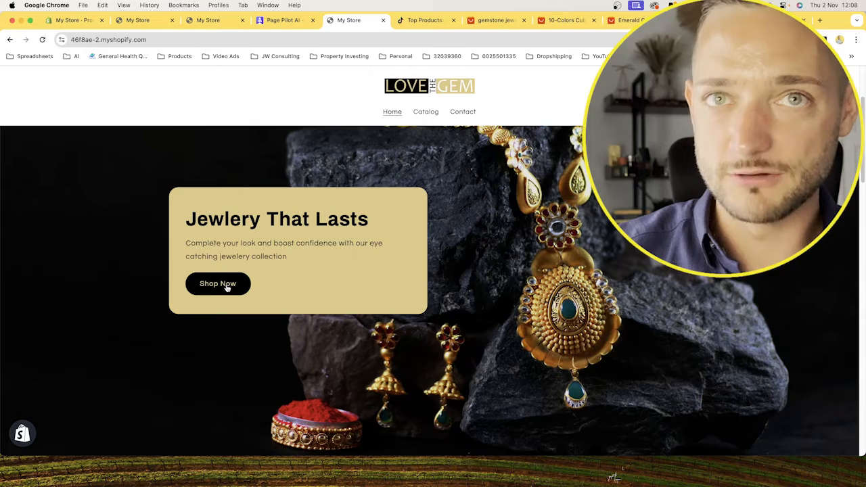
{"action": "left_click", "coordinate": [226, 288]}
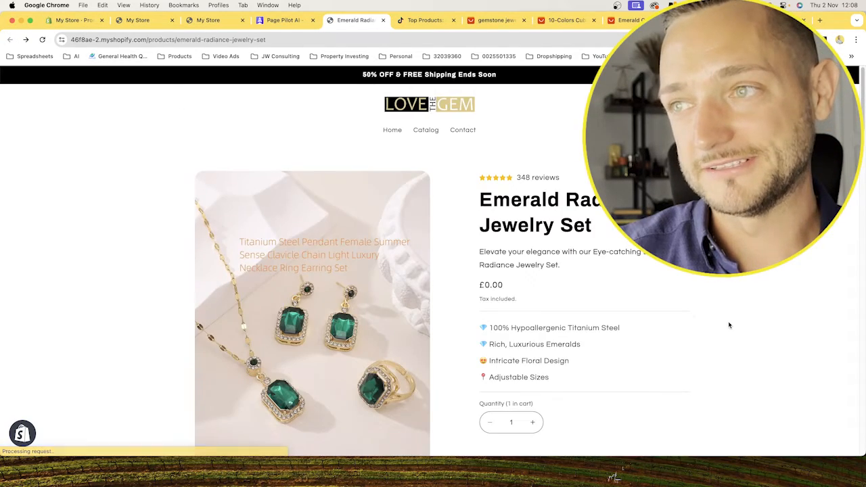
{"action": "scroll", "coordinate": [728, 325], "scroll_direction": "down", "scroll_amount": 5}
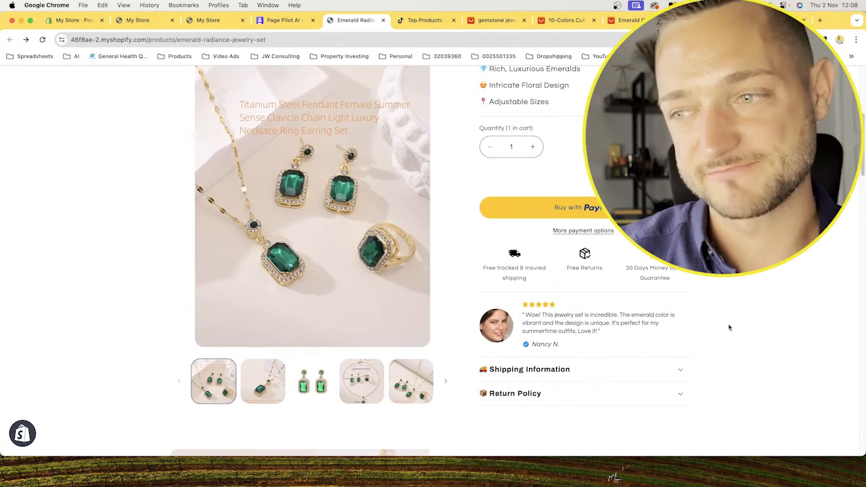